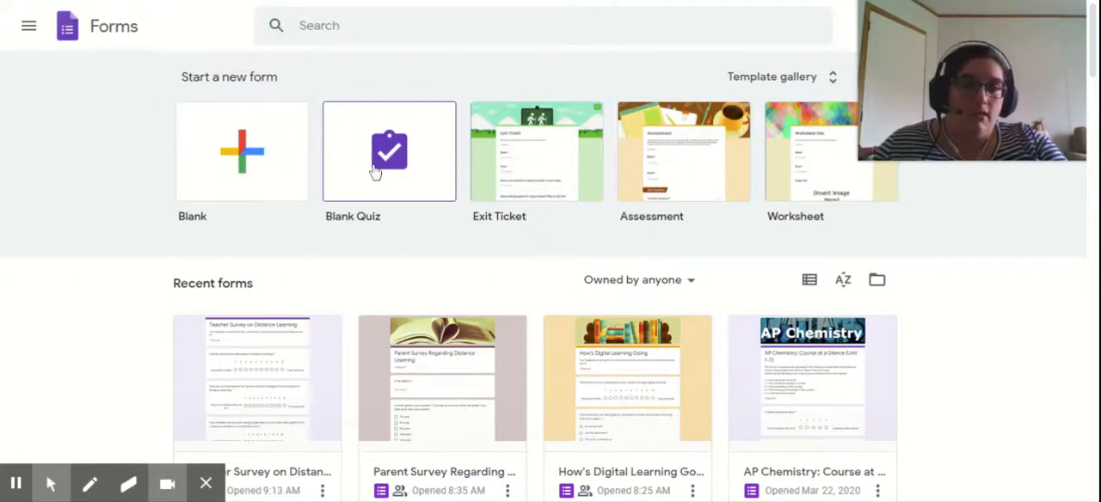
# - Create a new form from the Blank Quiz template
pyautogui.click(375, 172)
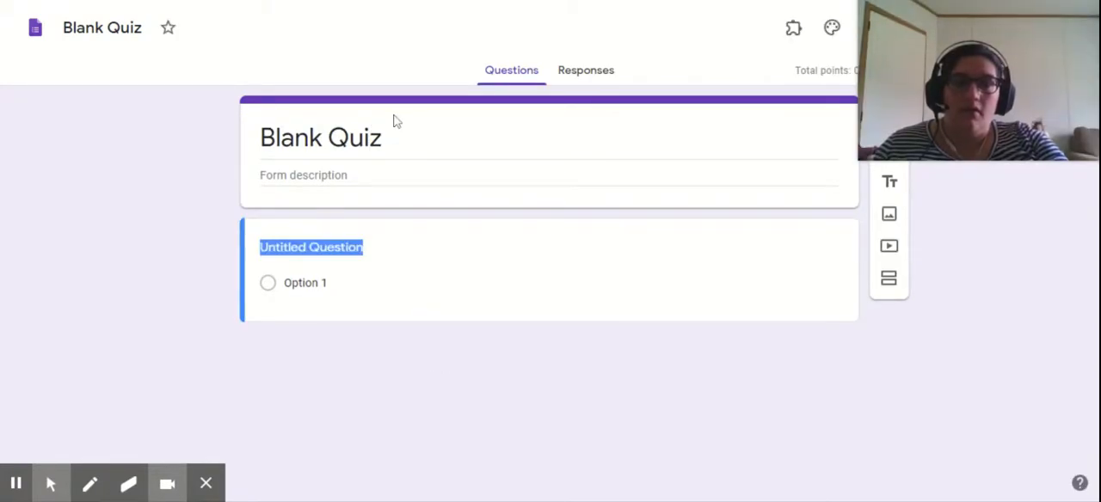
pyautogui.moveTo(1010, 225); pyautogui.dragTo(398, 289)
pyautogui.moveTo(931, 93); pyautogui.dragTo(42, 382)
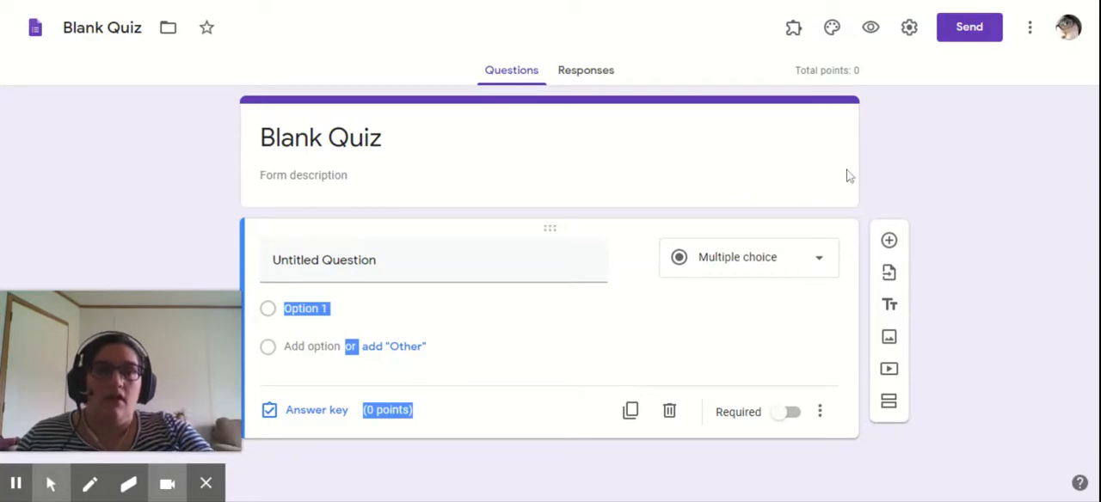
pyautogui.moveTo(867, 90); pyautogui.dragTo(794, 71)
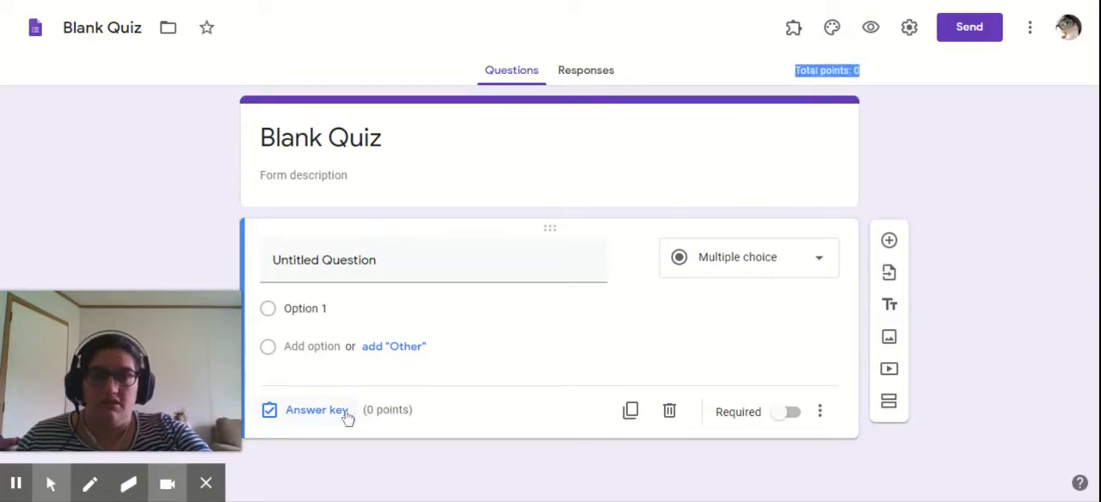
# - Open the form's quiz settings and toggle "Make this a quiz" off and back on
pyautogui.click(909, 27)
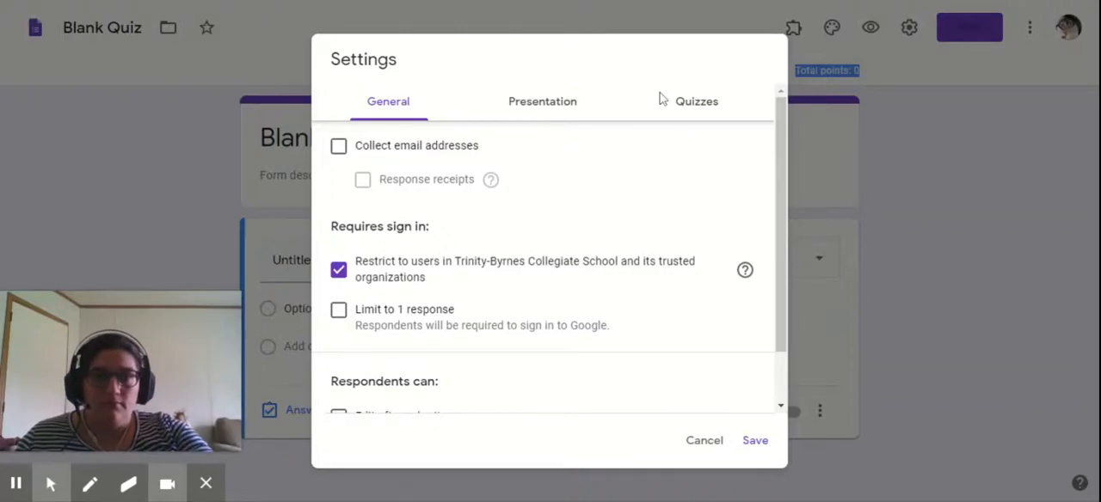
pyautogui.click(693, 104)
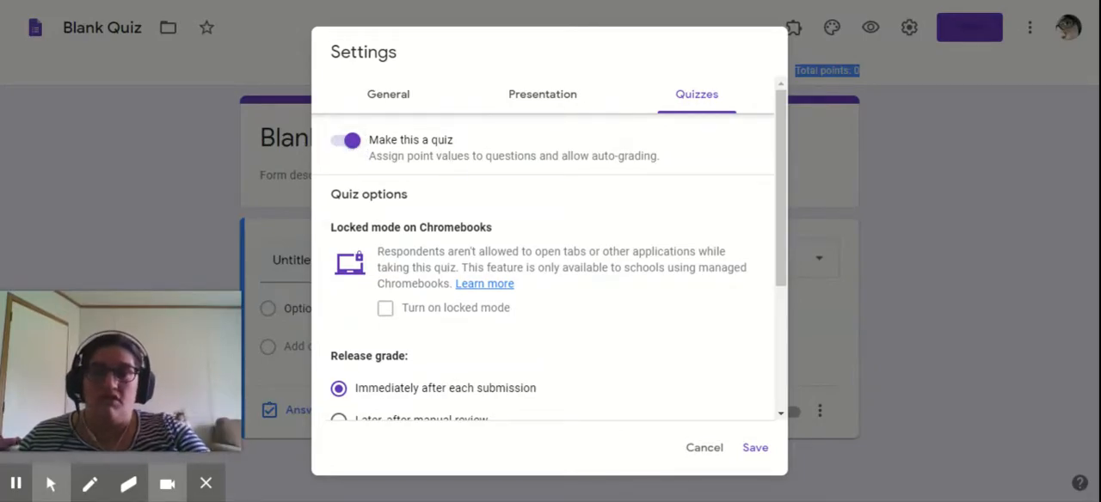
pyautogui.click(353, 141)
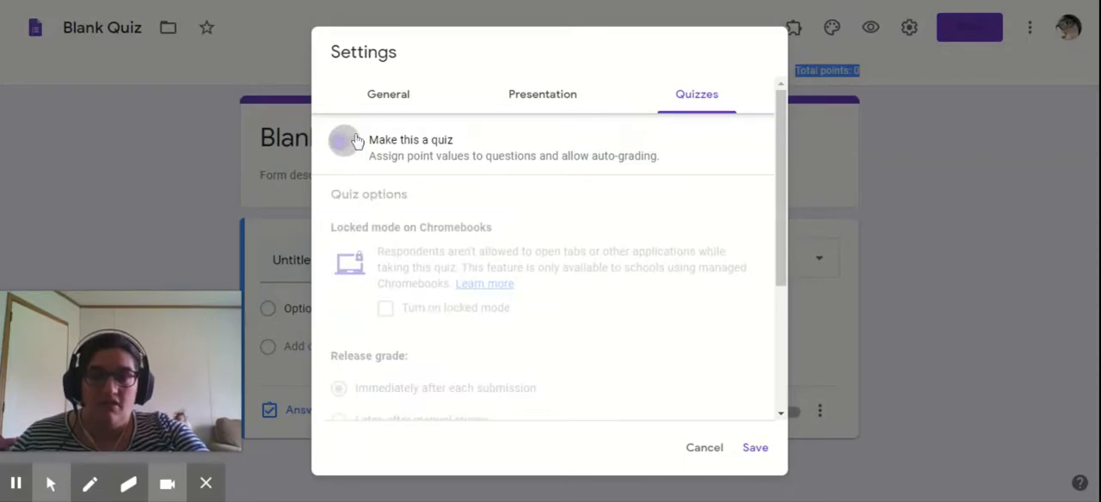
pyautogui.click(352, 141)
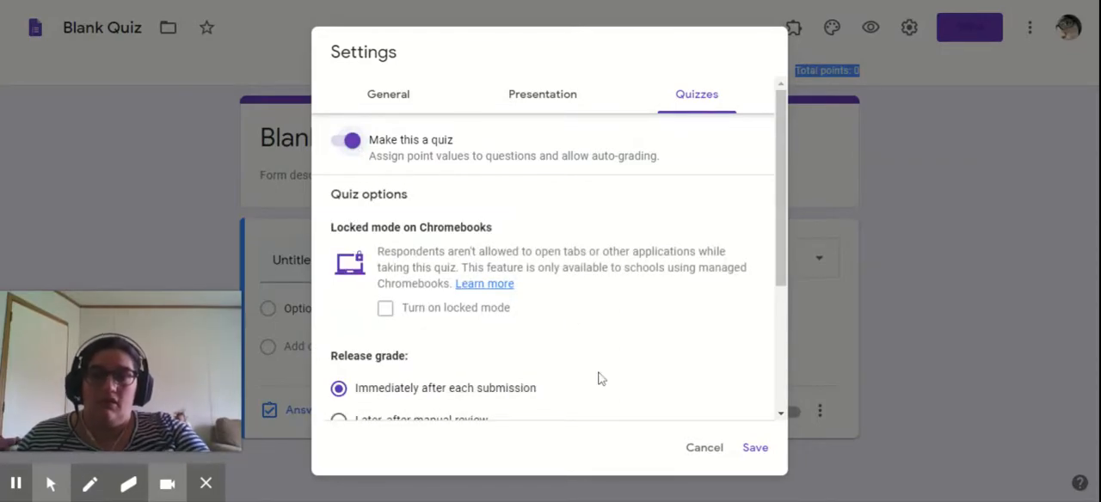
# - Set grades to release later, after manual review, and toggle the respondents' Correct answers option off and back on
pyautogui.scroll(-2, 616, 335)
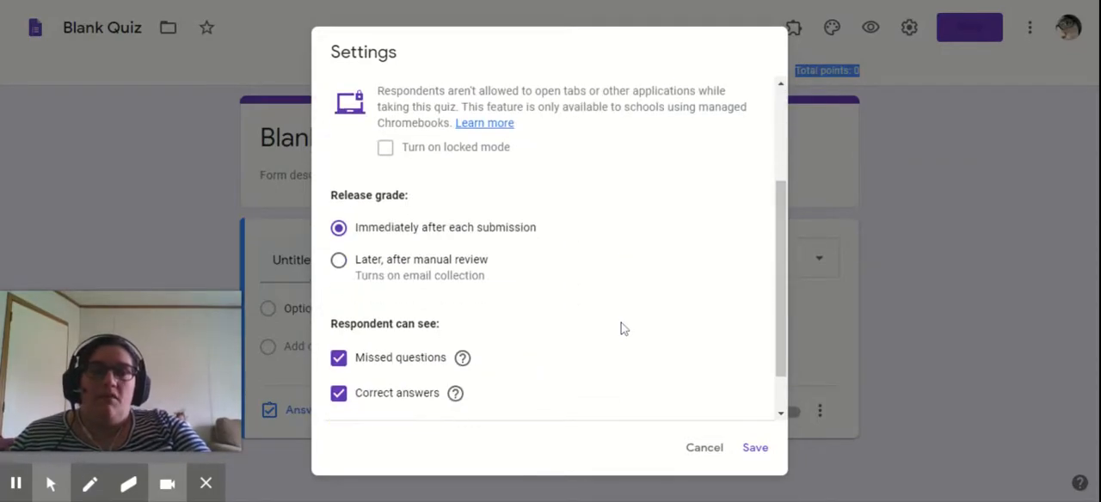
pyautogui.click(340, 260)
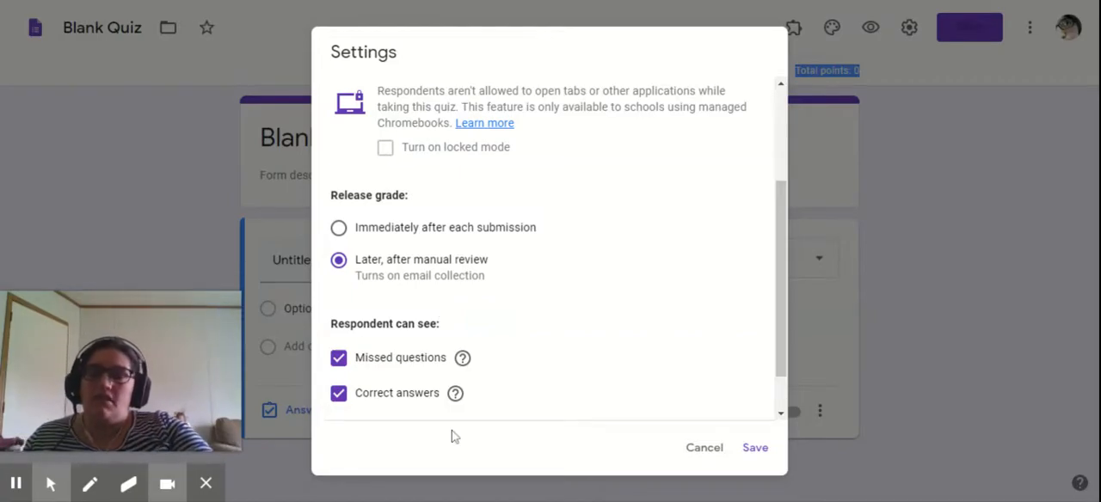
pyautogui.click(339, 395)
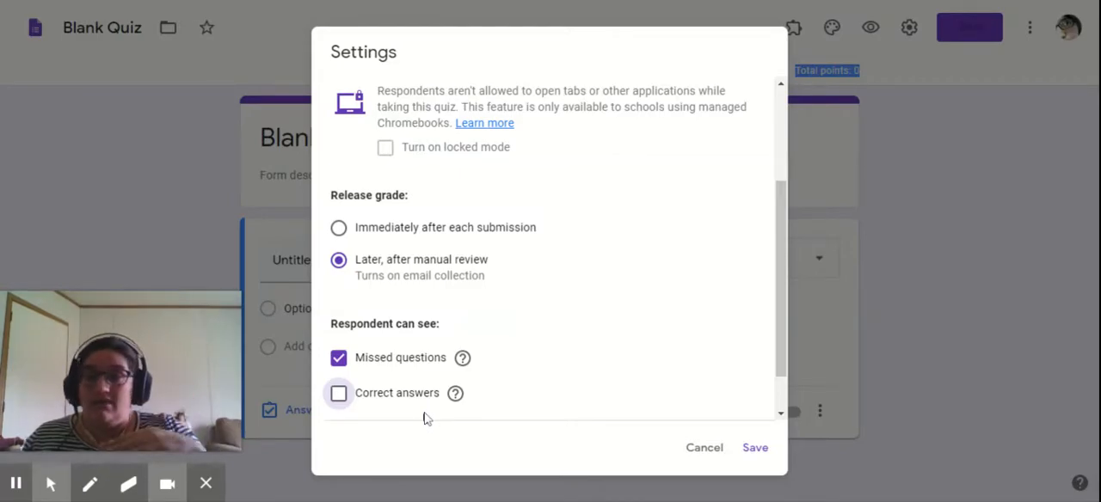
pyautogui.click(339, 393)
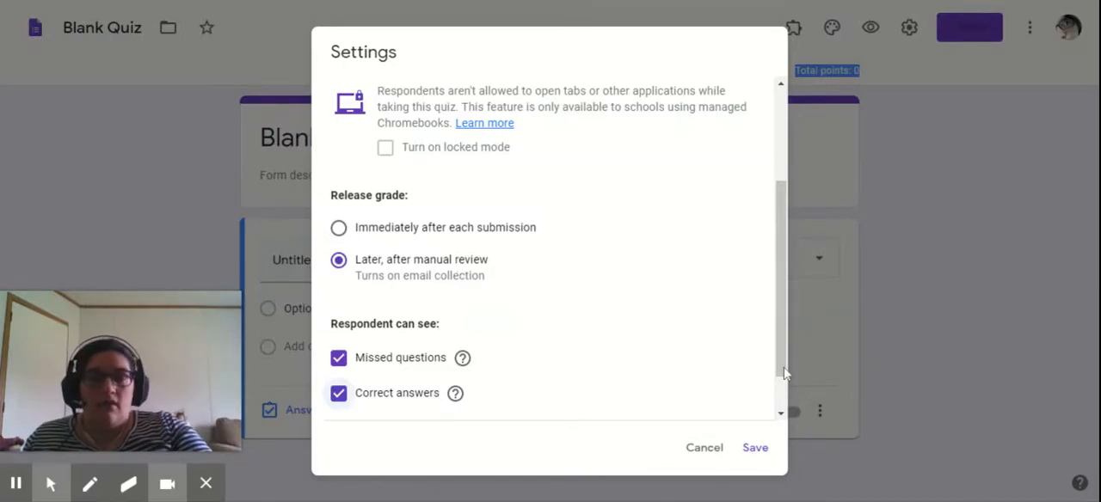
# - Disable the link to submit another response in the presentation settings
pyautogui.moveTo(783, 372); pyautogui.dragTo(782, 280)
pyautogui.click(563, 105)
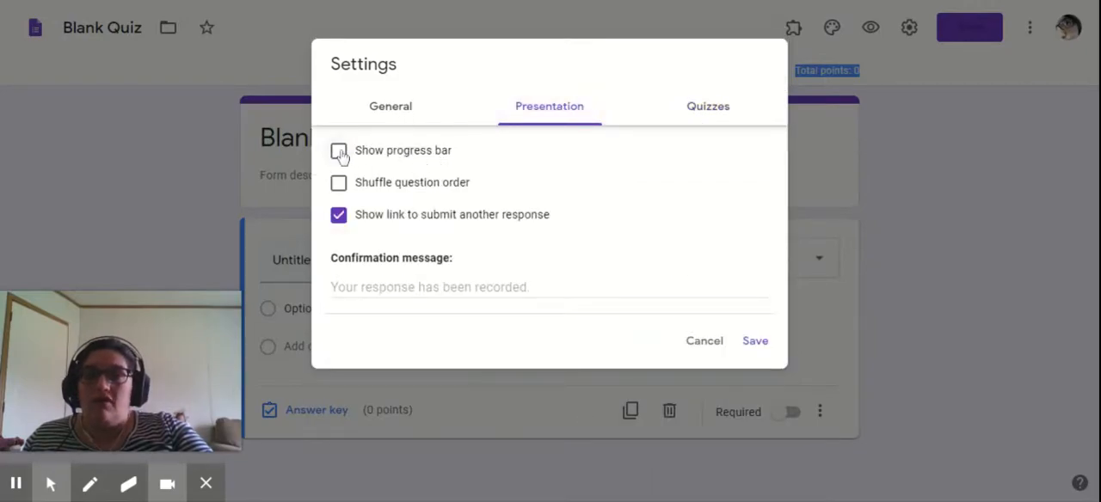
pyautogui.click(339, 215)
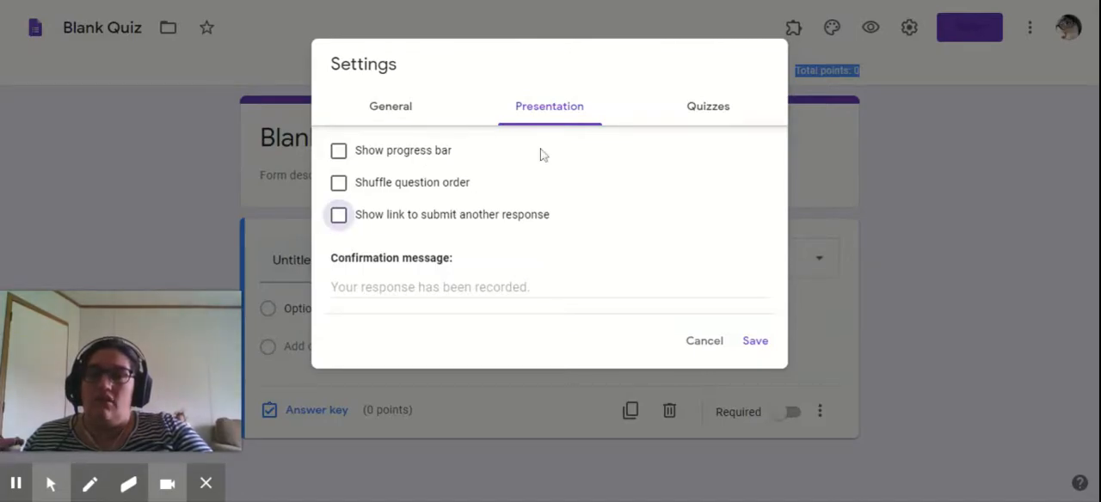
# - Limit respondents to 1 response in the general settings
pyautogui.click(383, 110)
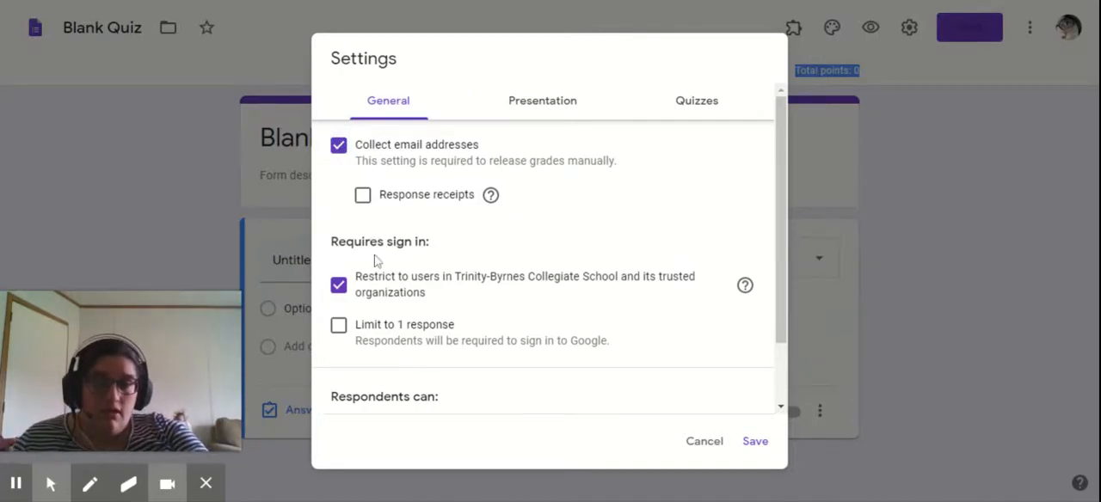
pyautogui.scroll(-1, 399, 332)
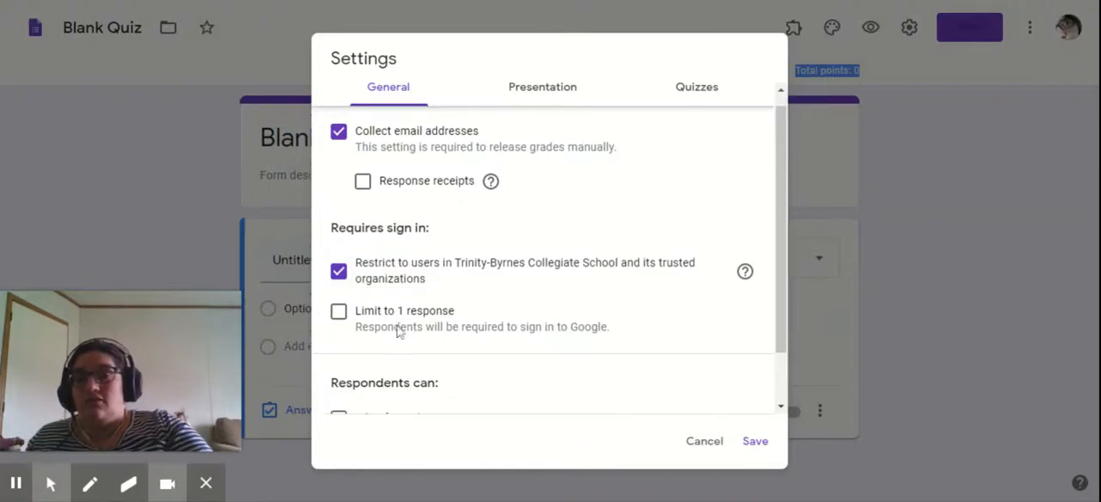
pyautogui.scroll(-2, 398, 333)
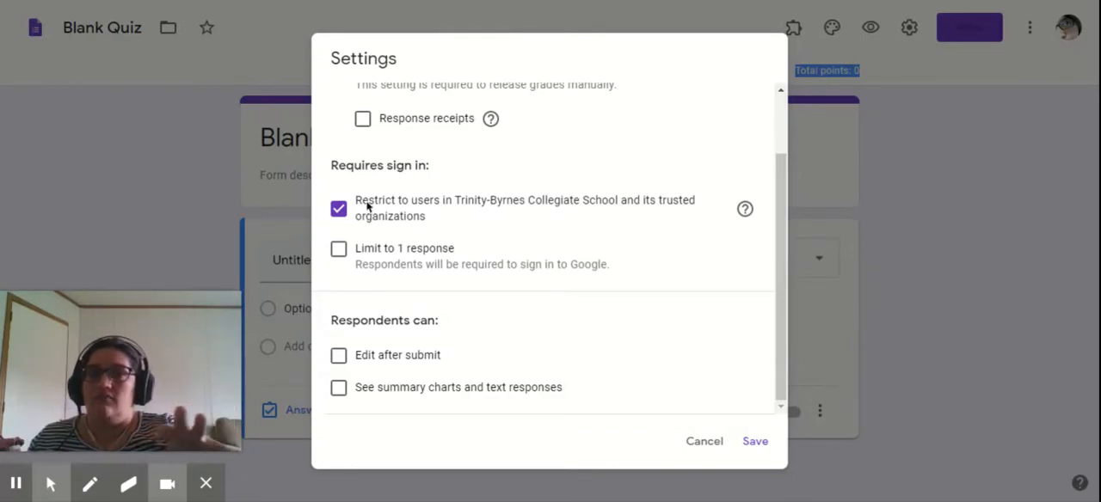
pyautogui.click(338, 248)
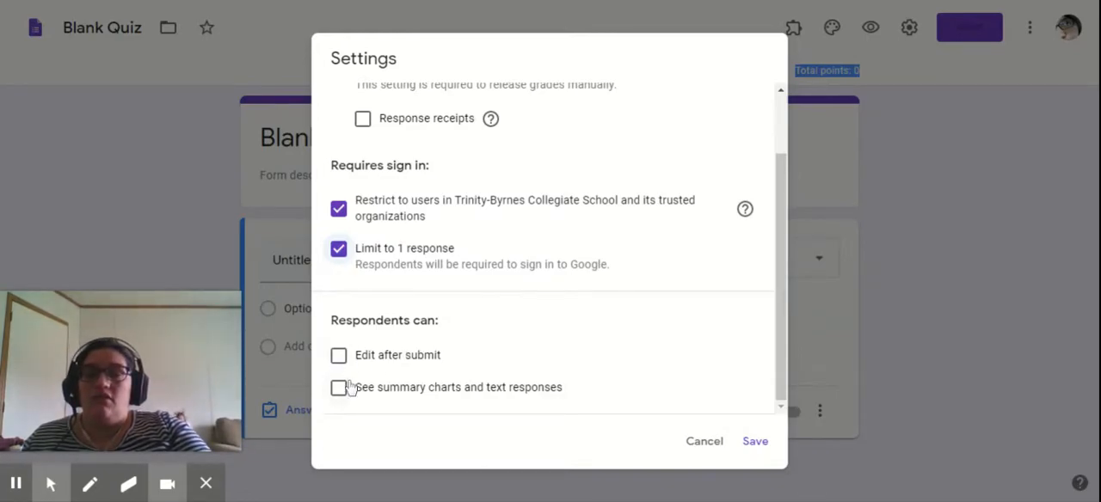
pyautogui.click(339, 357)
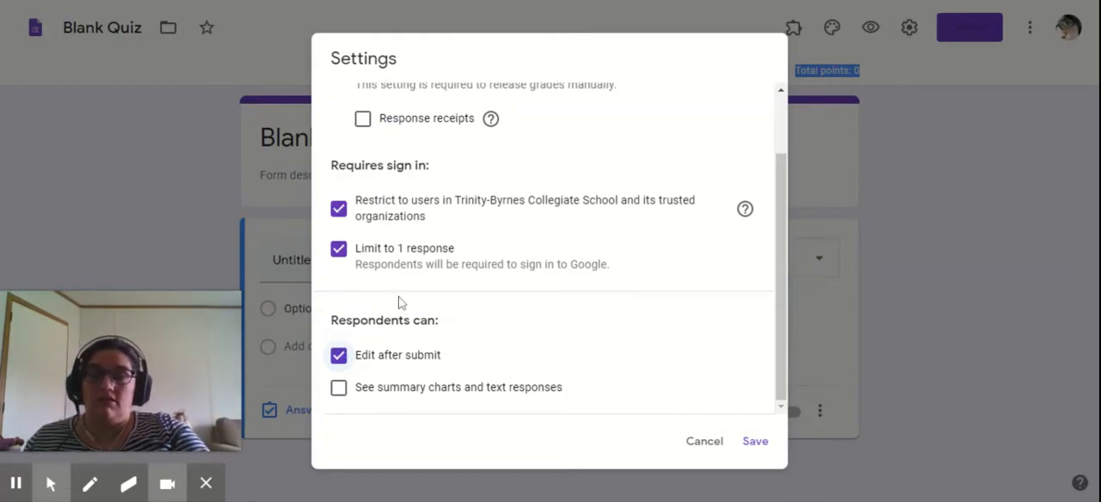
pyautogui.click(338, 388)
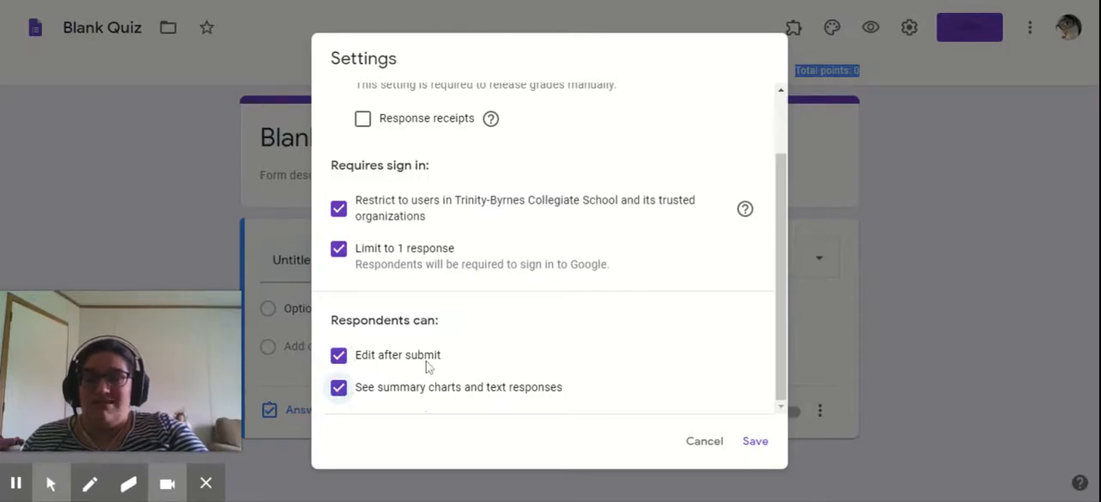
pyautogui.click(342, 389)
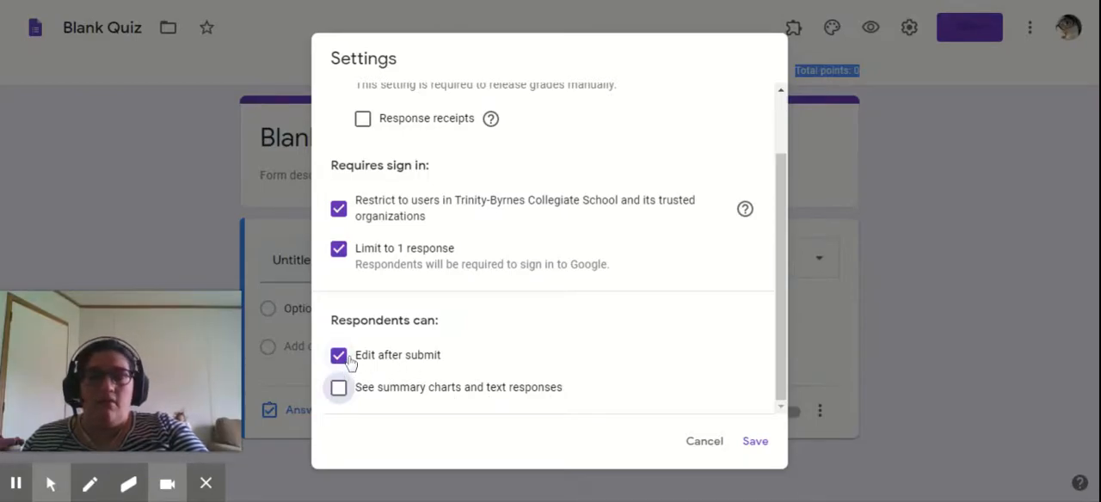
pyautogui.click(343, 357)
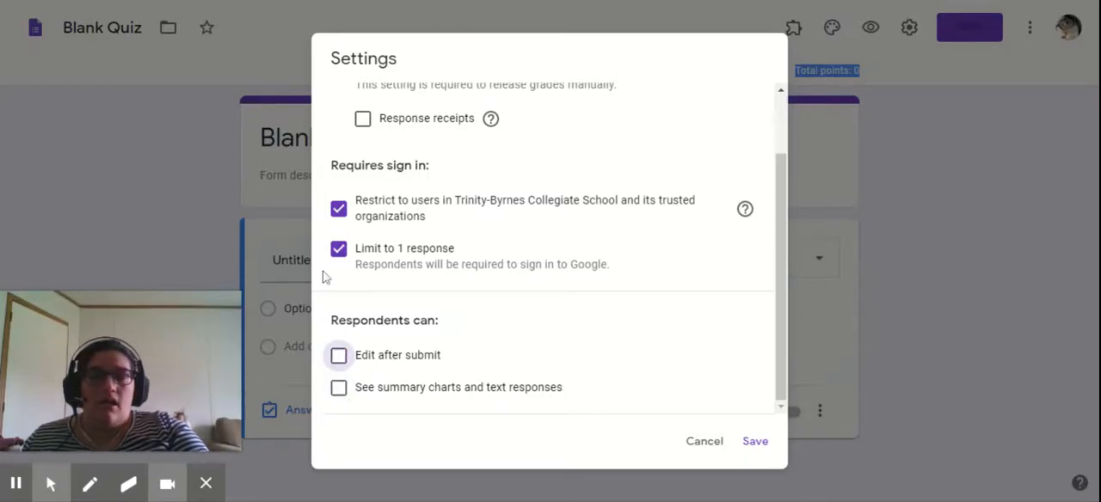
# - Save the form settings
pyautogui.click(753, 443)
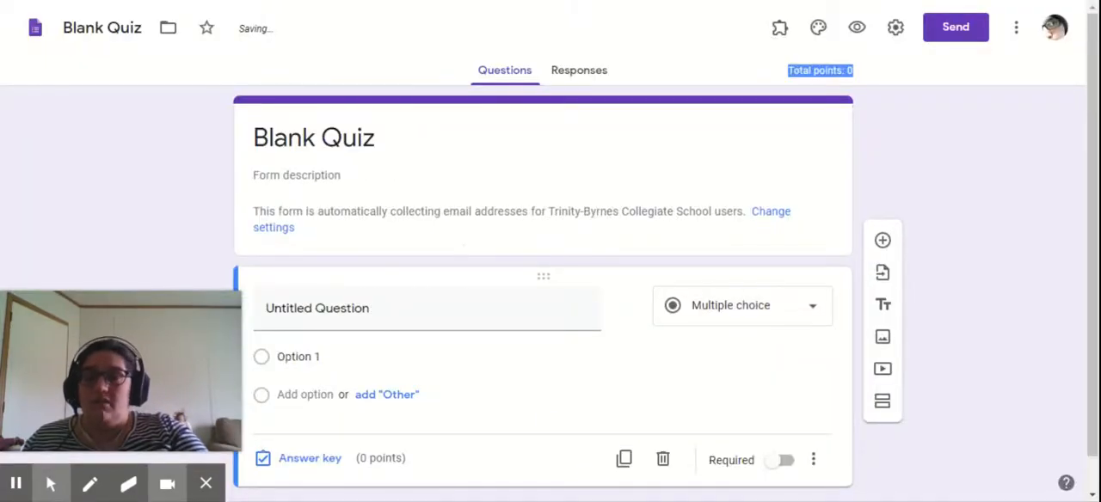
# - Replace the form title with "Fake Quiz"
pyautogui.click(482, 172)
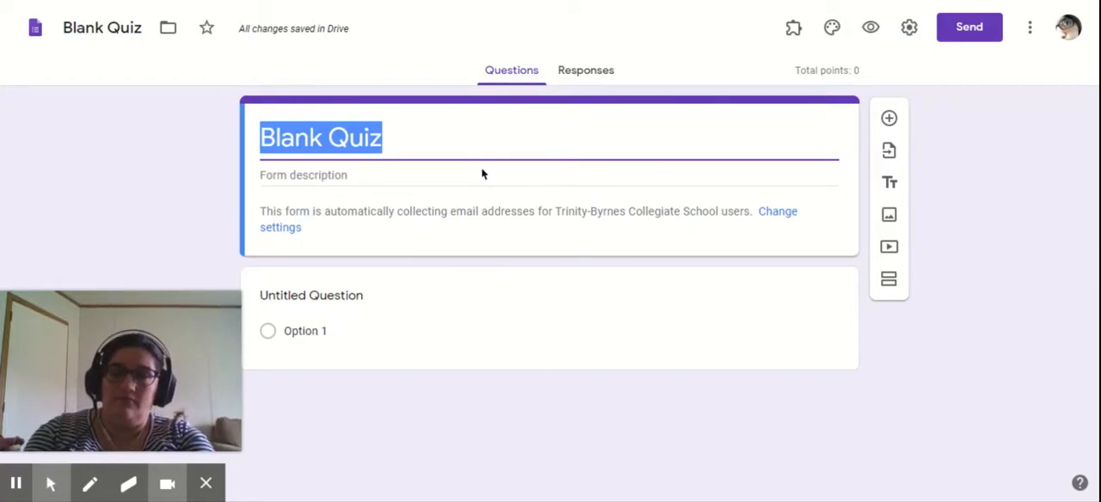
pyautogui.write('Tes')
pyautogui.press('BackSpace')
pyautogui.press('BackSpace')
pyautogui.press('BackSpace')
pyautogui.write('Fake')
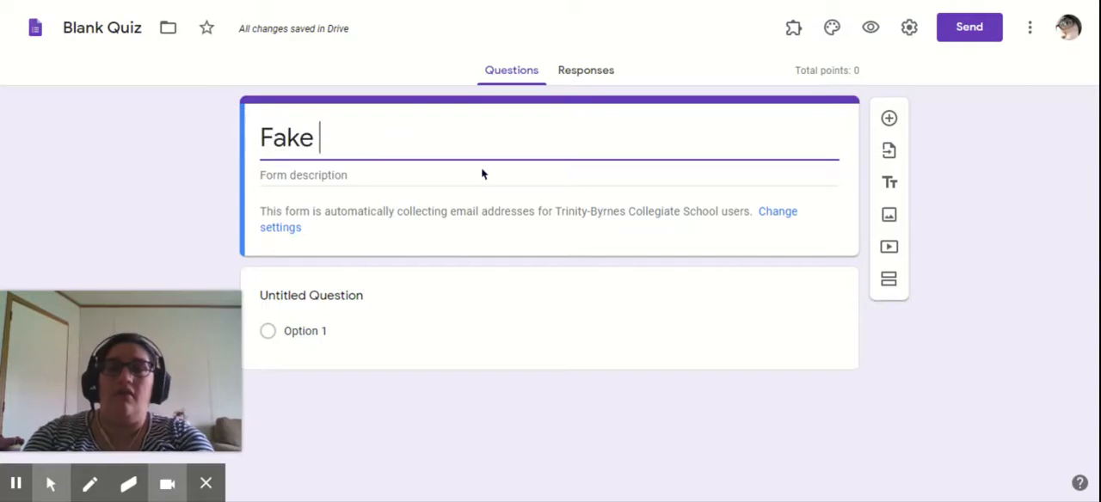
pyautogui.write(' Quiz')
# - Enter "Which color mixes with blue to get purple?" as the text of the first question
pyautogui.click(363, 293)
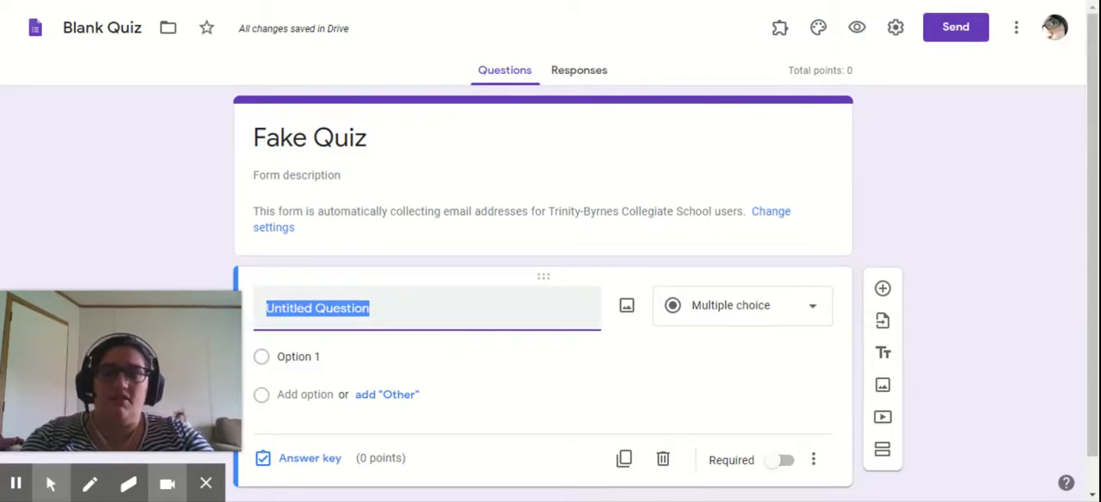
pyautogui.write('Which')
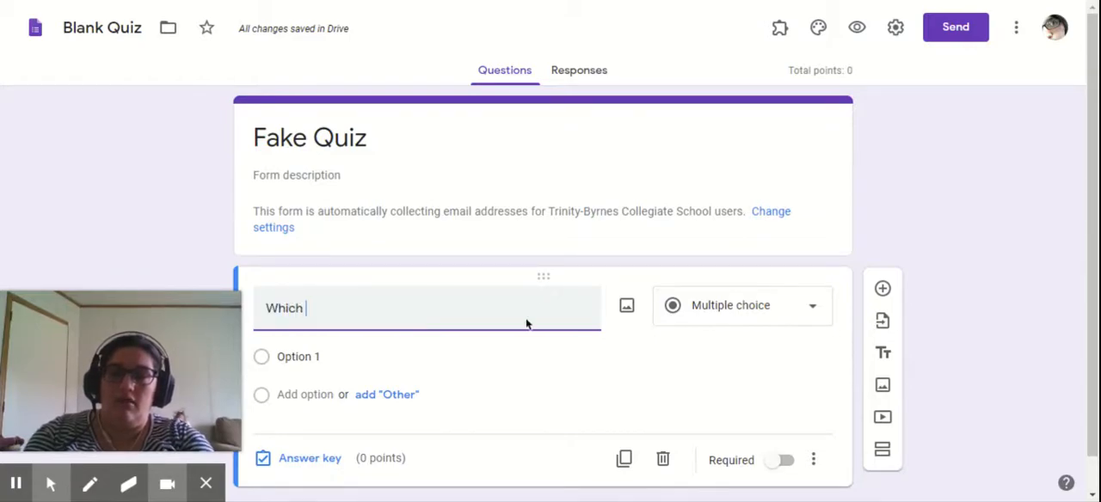
pyautogui.write(' color mixes with')
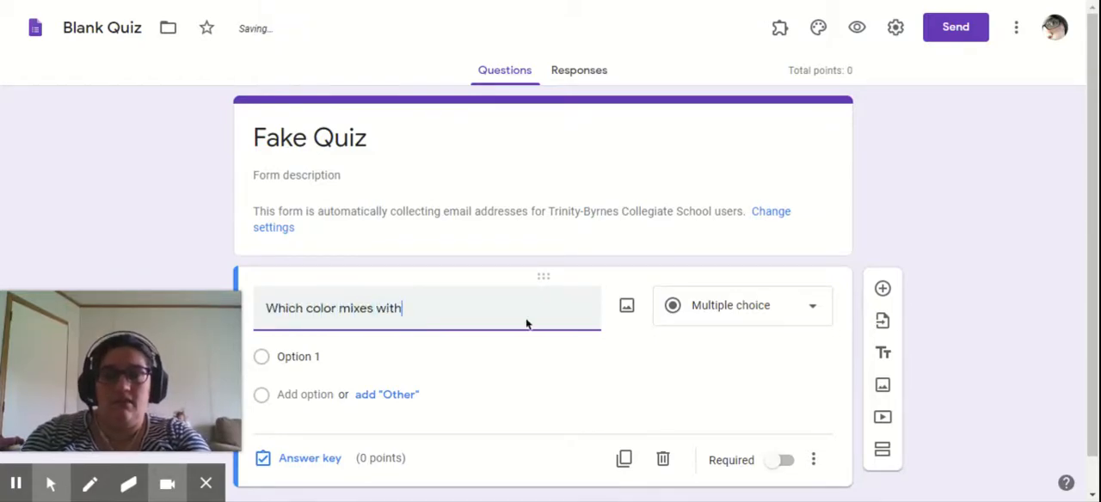
pyautogui.write(' blue to get purp')
pyautogui.write('el')
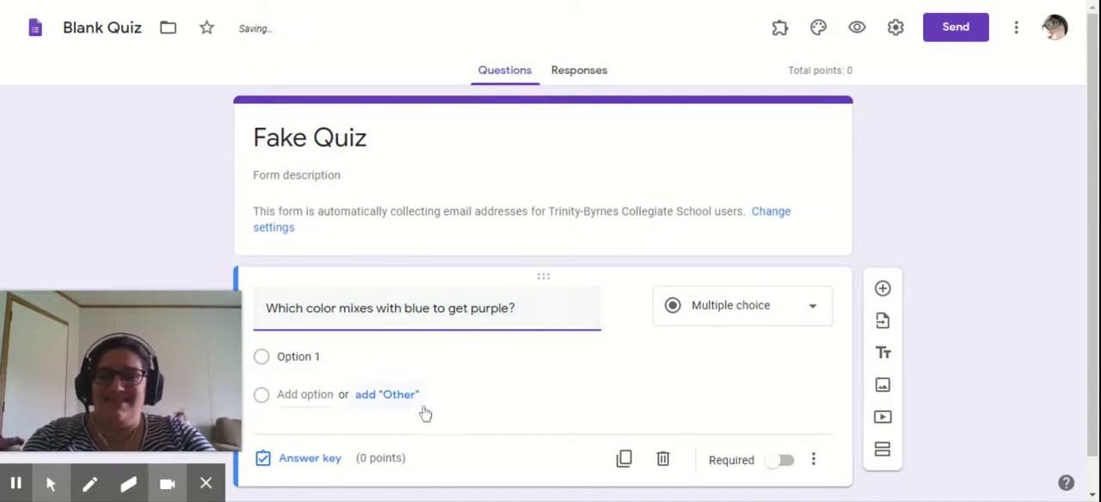
# - Enter "Red" and "yellow" as the first two answer options of the color question
pyautogui.click(404, 357)
pyautogui.write('Red')
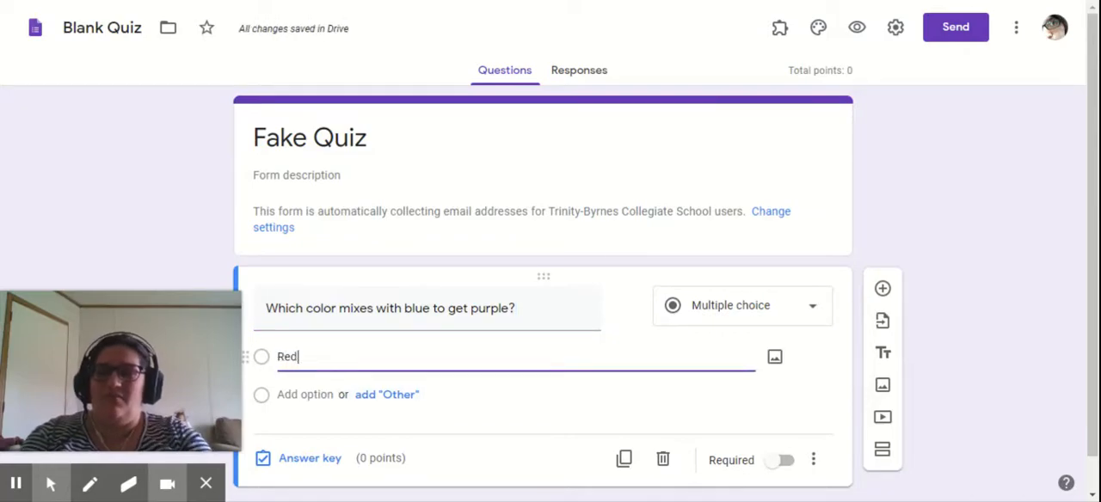
pyautogui.click(292, 394)
pyautogui.write('yellow')
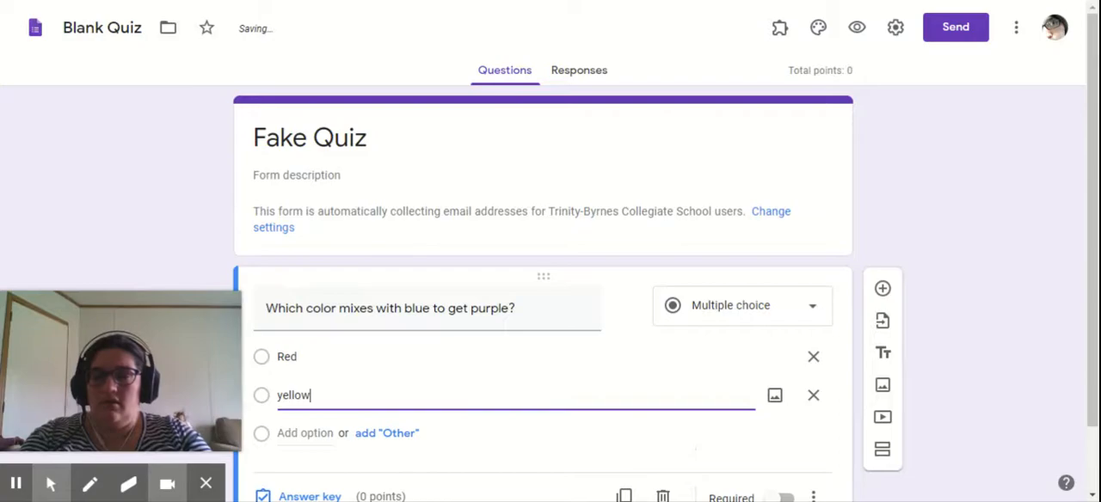
# - Add "Orange" as the third answer option of the color question
pyautogui.press('Return')
pyautogui.write('organ')
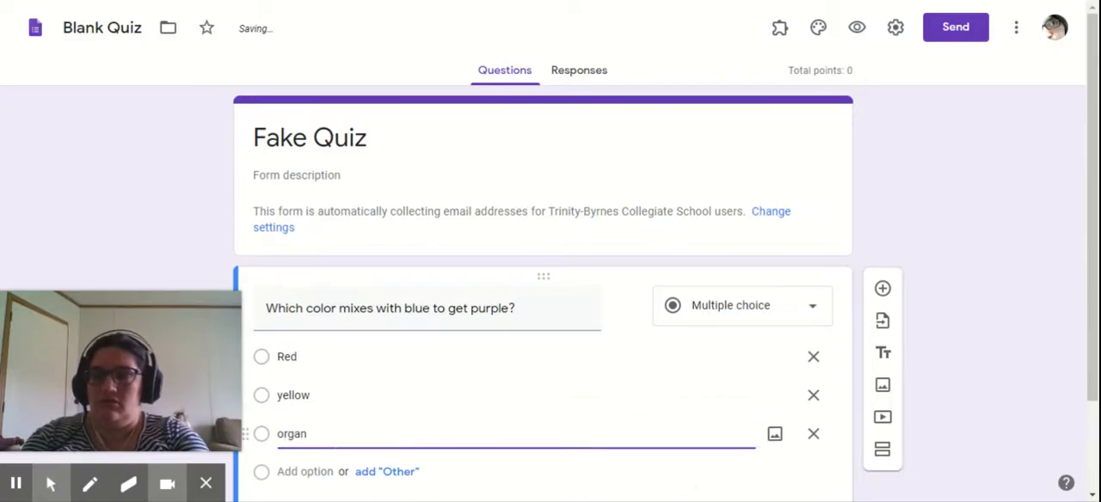
pyautogui.press('BackSpace')
pyautogui.press('BackSpace')
pyautogui.write('Or')
pyautogui.press('BackSpace')
pyautogui.press('BackSpace')
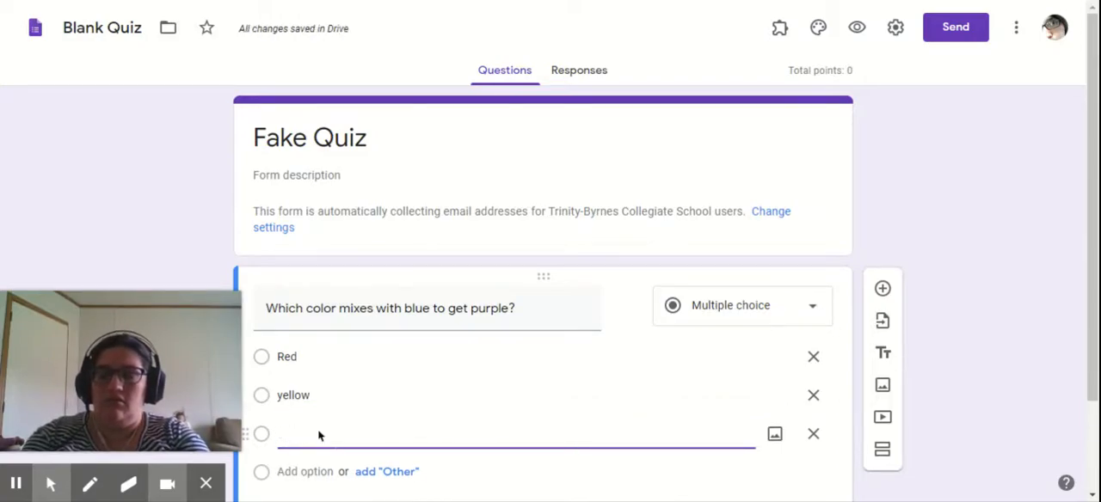
pyautogui.write('Orange')
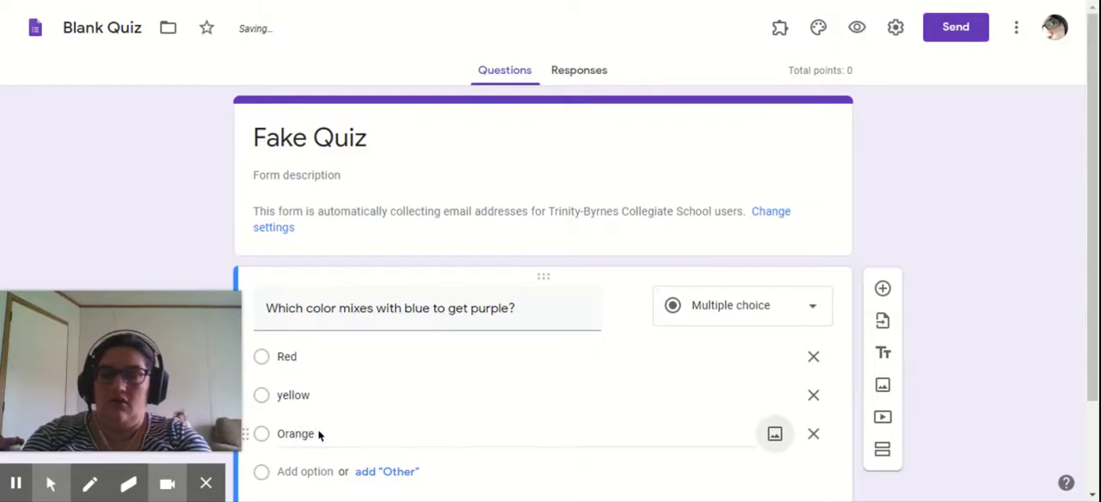
# - Add "Green" as the fourth answer option of the color question
pyautogui.press('Tab')
pyautogui.press('Tab')
pyautogui.press('Tab')
pyautogui.write('Gree')
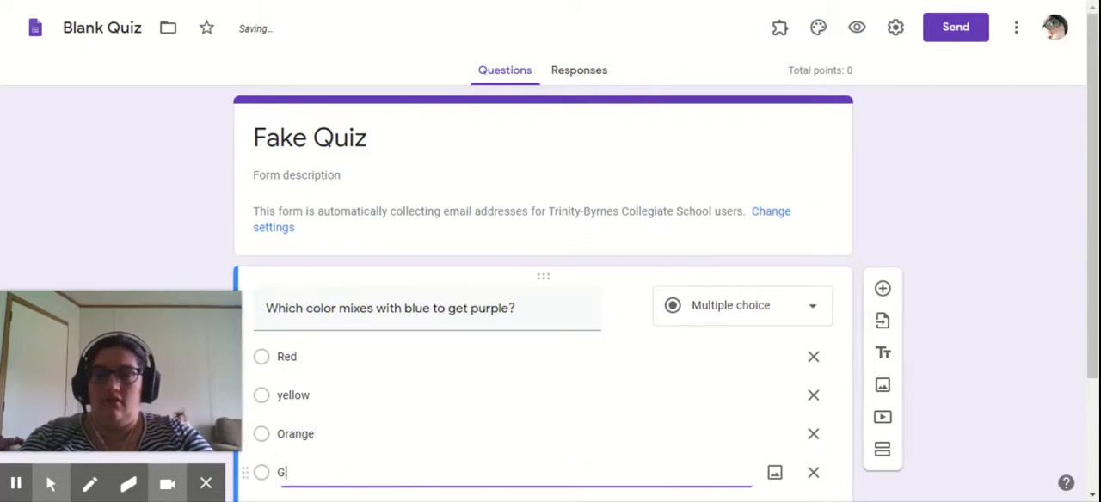
pyautogui.click(935, 379)
pyautogui.scroll(-2, 789, 314)
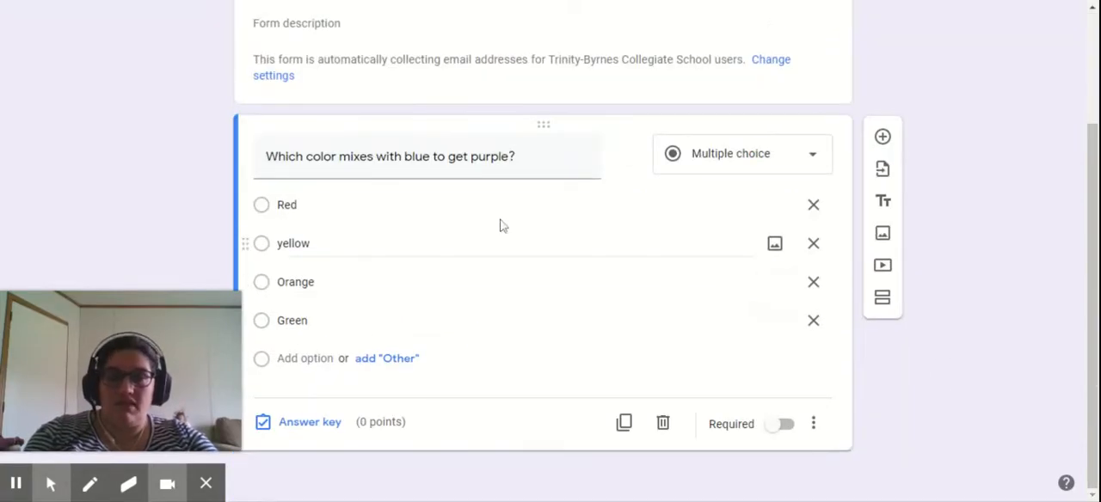
# - Add a solid red picture to the "Red" answer option using a Google image search for "red"
pyautogui.click(774, 206)
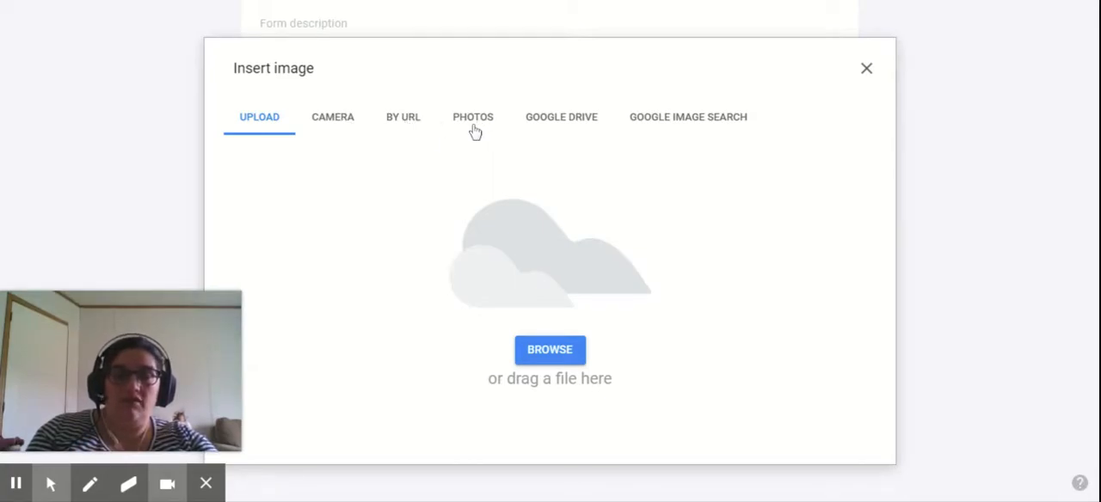
pyautogui.click(652, 131)
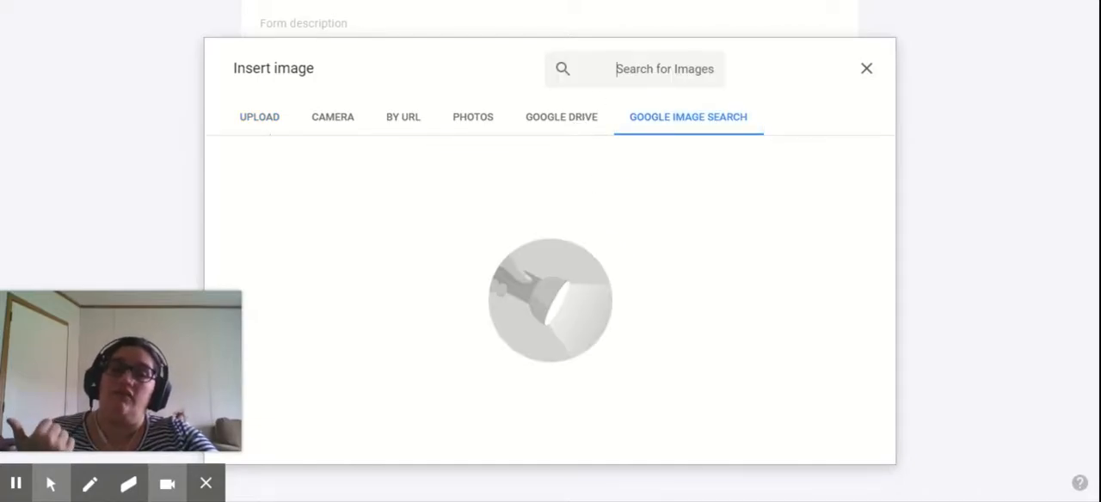
pyautogui.write('red')
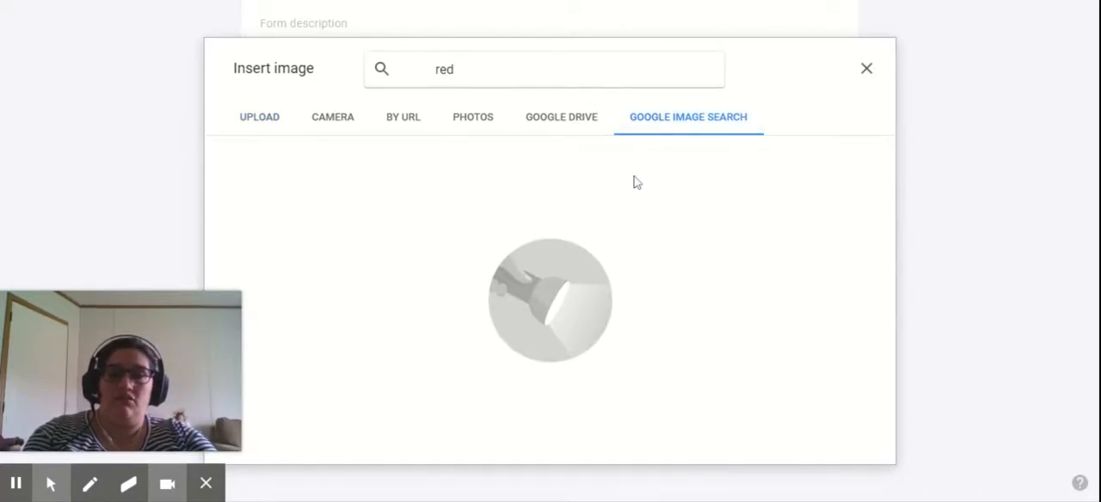
pyautogui.press('Return')
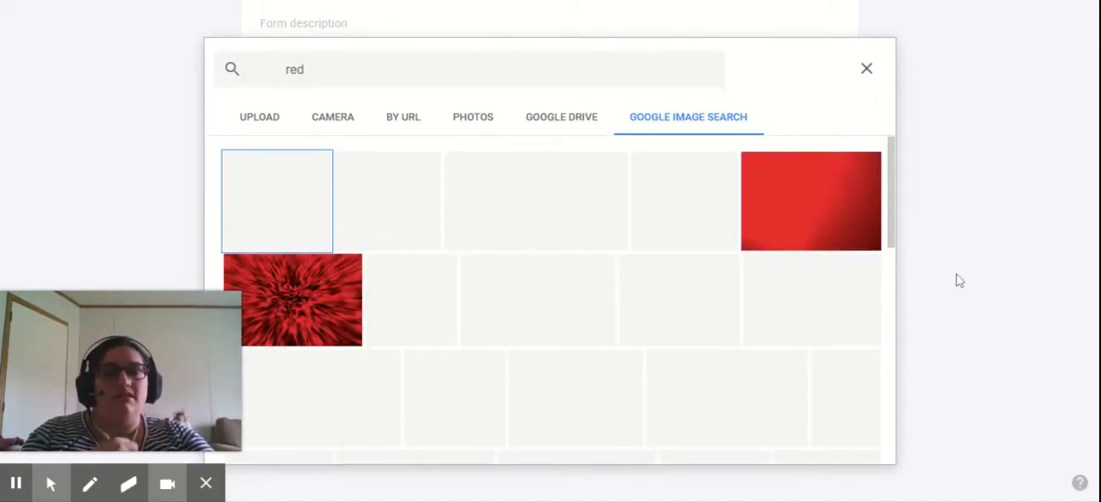
pyautogui.click(312, 216)
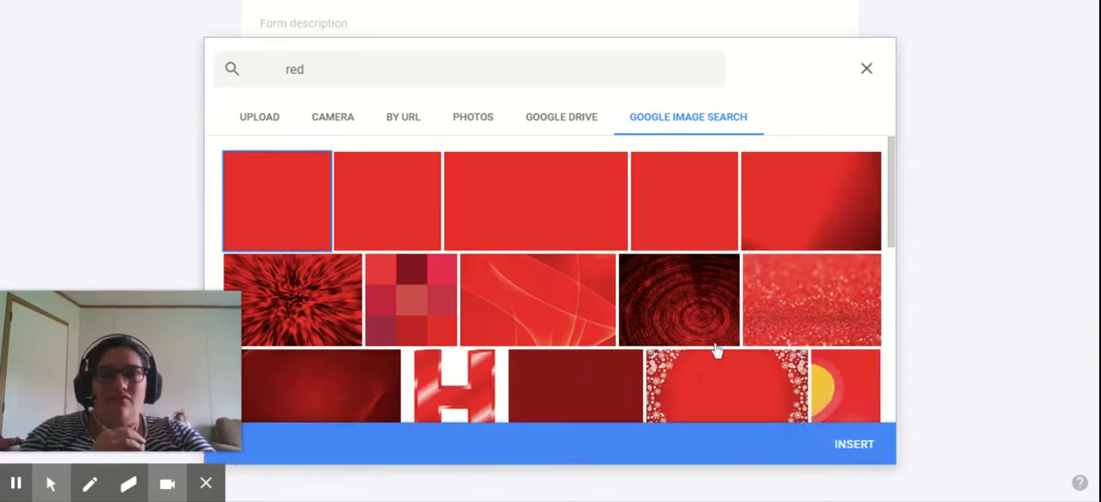
pyautogui.scroll(-1, 847, 411)
pyautogui.click(856, 442)
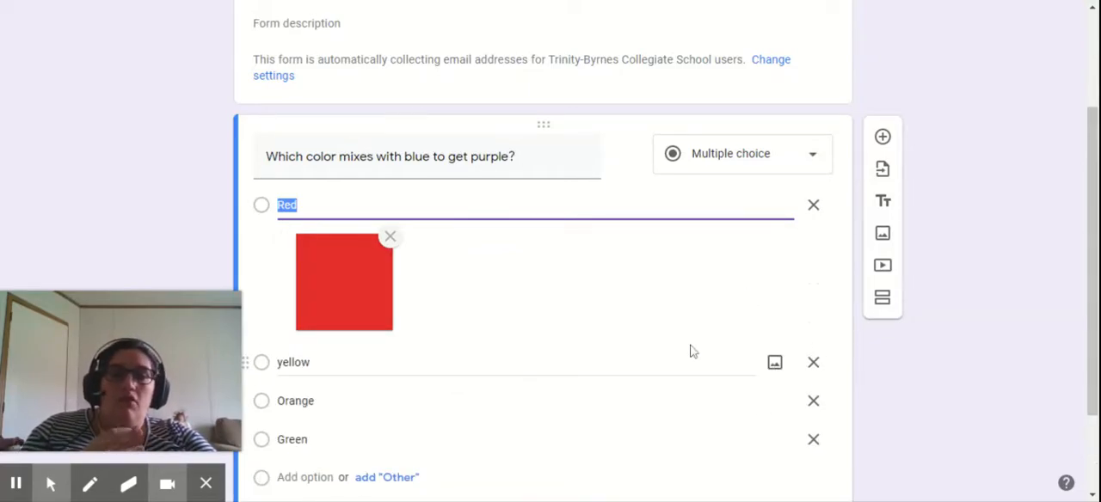
# - Add a plain yellow picture to the "yellow" answer option using a Google image search for "yellow"
pyautogui.click(784, 365)
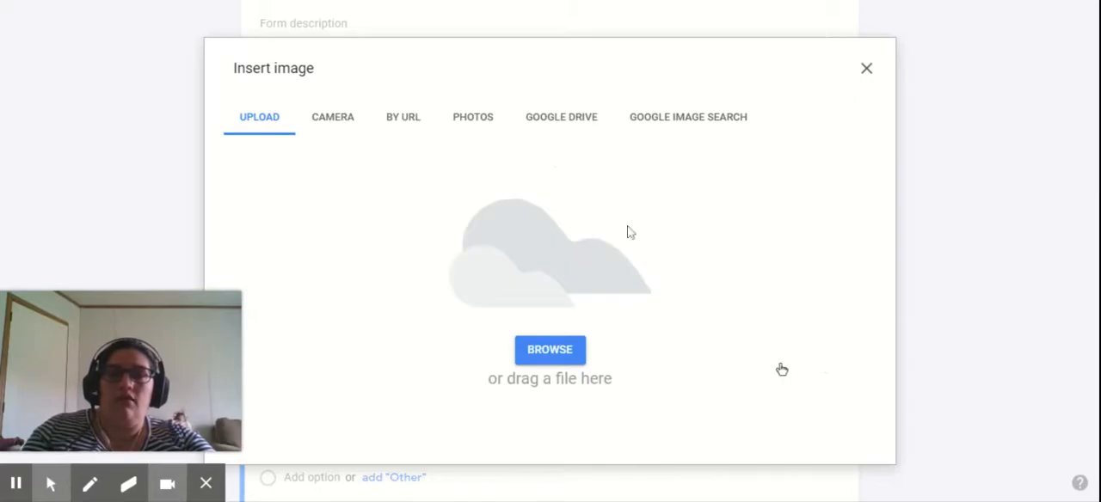
pyautogui.click(714, 127)
pyautogui.write('yellow')
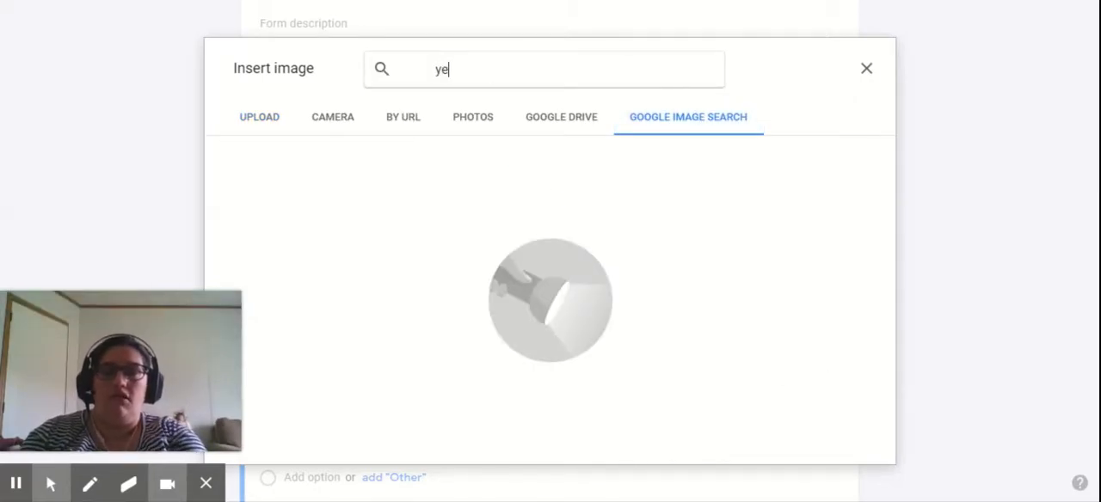
pyautogui.press('Return')
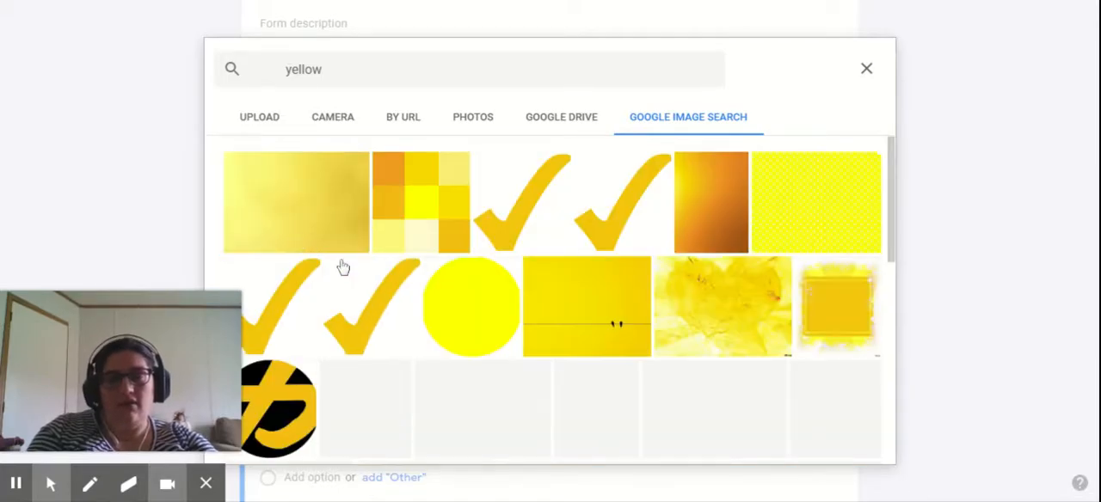
pyautogui.click(313, 247)
pyautogui.click(842, 432)
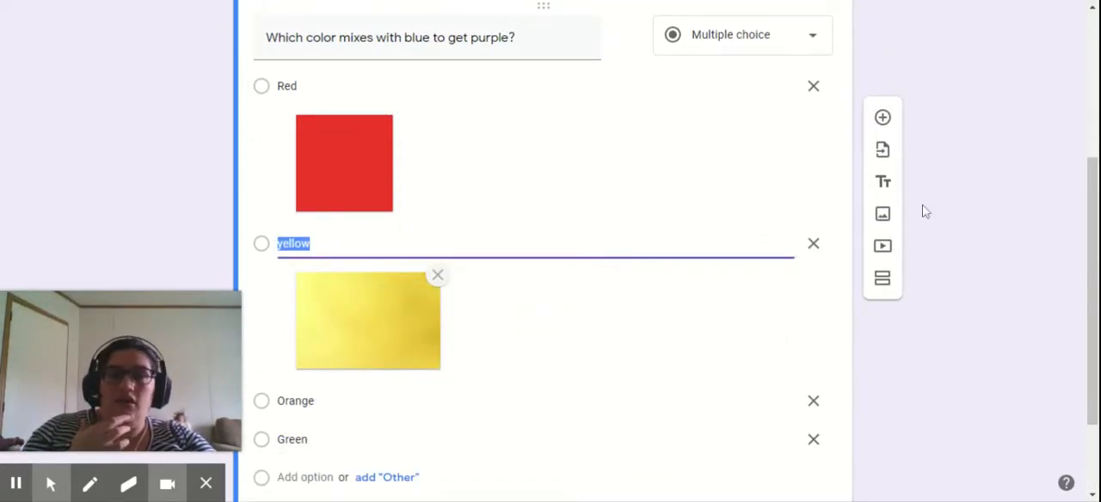
# - Add a second question below the color question and make it a short answer question
pyautogui.scroll(2, 923, 212)
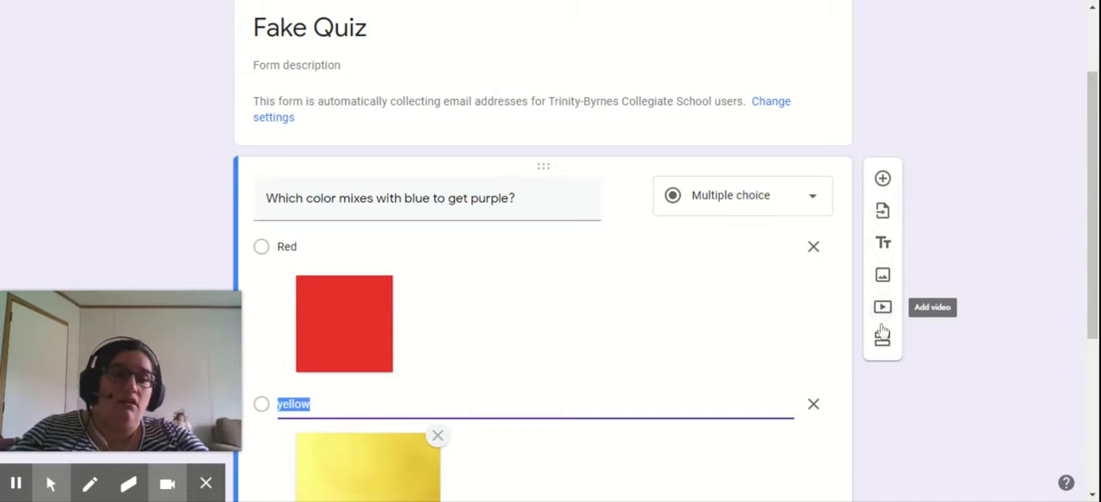
pyautogui.click(885, 186)
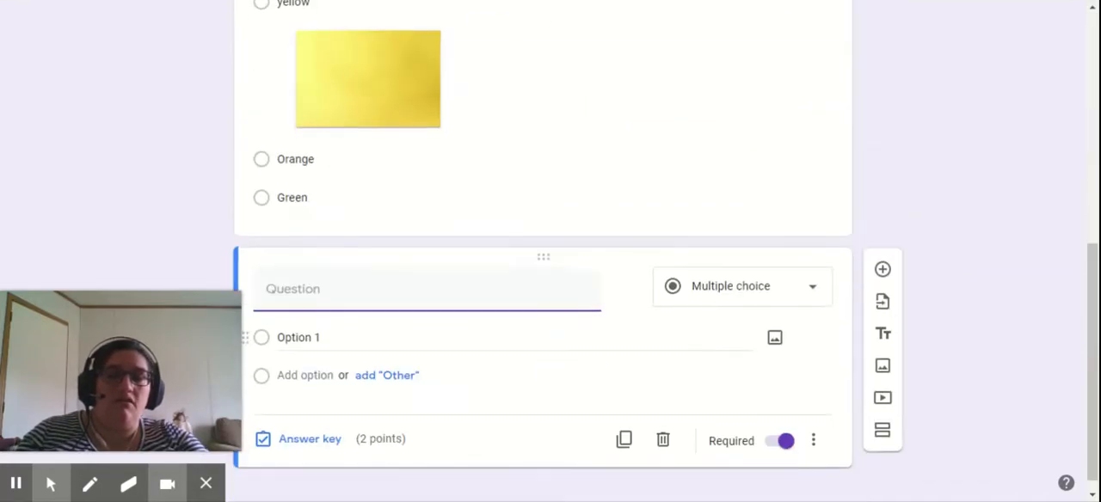
pyautogui.click(764, 287)
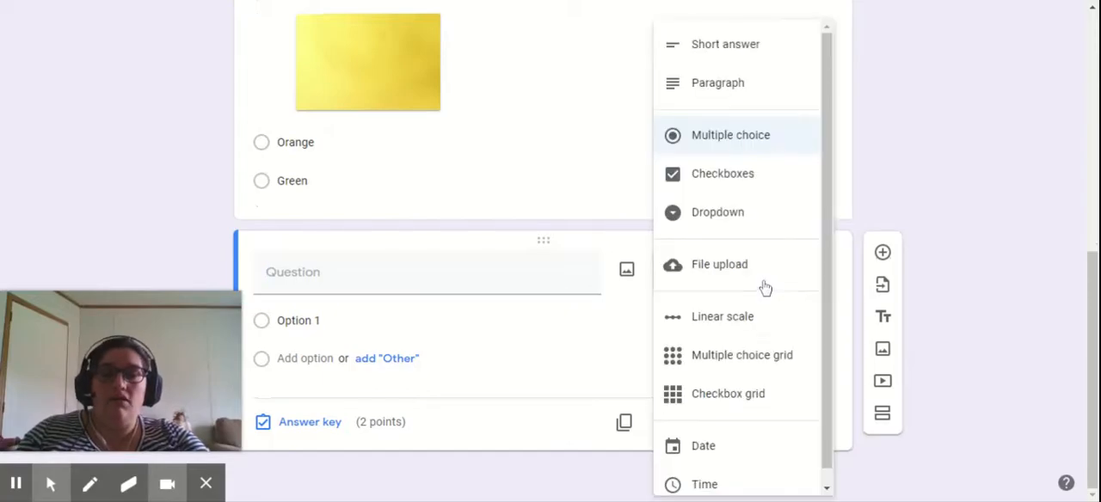
pyautogui.click(715, 44)
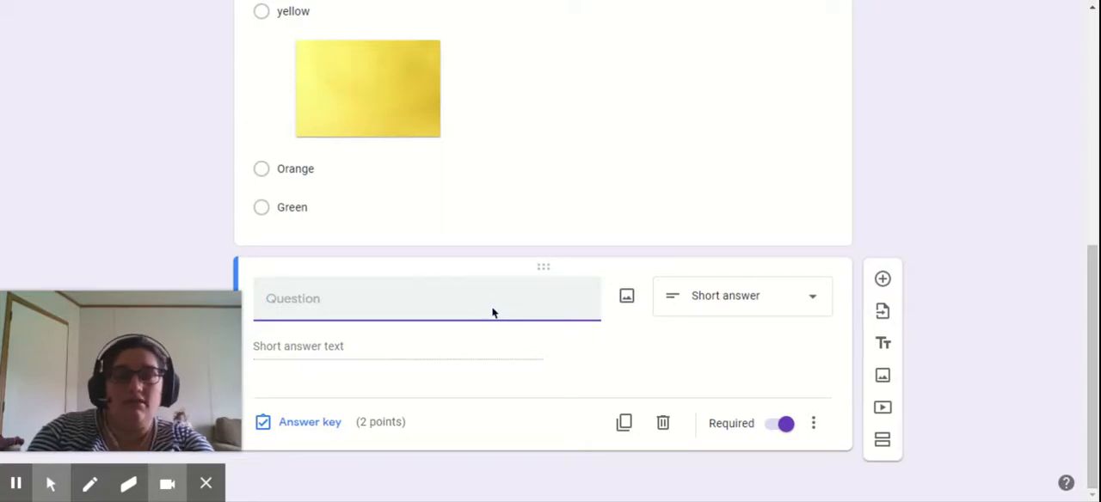
pyautogui.write('Primates ')
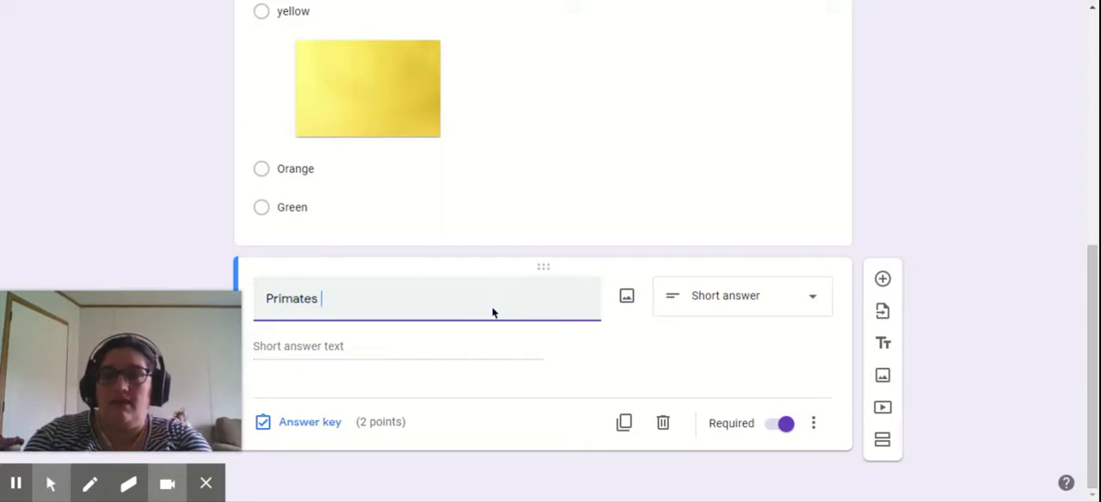
pyautogui.write('belong to which')
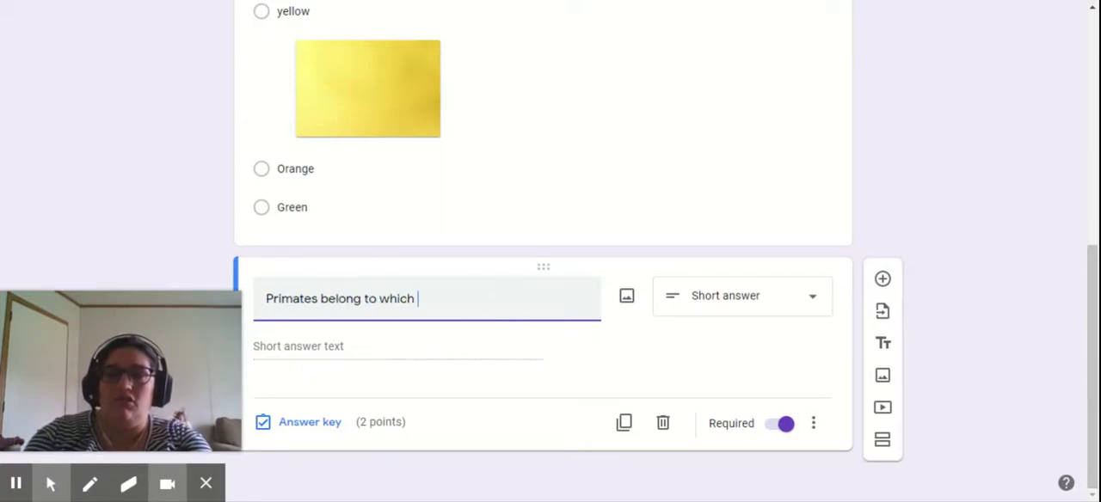
pyautogui.press('BackSpace')
pyautogui.press('BackSpace')
pyautogui.press('BackSpace')
pyautogui.press('BackSpace')
pyautogui.press('BackSpace')
pyautogui.press('BackSpace')
pyautogui.press('BackSpace')
pyautogui.press('BackSpace')
pyautogui.press('BackSpace')
pyautogui.press('BackSpace')
pyautogui.press('BackSpace')
pyautogui.press('BackSpace')
pyautogui.press('BackSpace')
pyautogui.press('BackSpace')
pyautogui.press('BackSpace')
pyautogui.press('BackSpace')
pyautogui.press('BackSpace')
pyautogui.press('BackSpace')
pyautogui.press('BackSpace')
pyautogui.press('BackSpace')
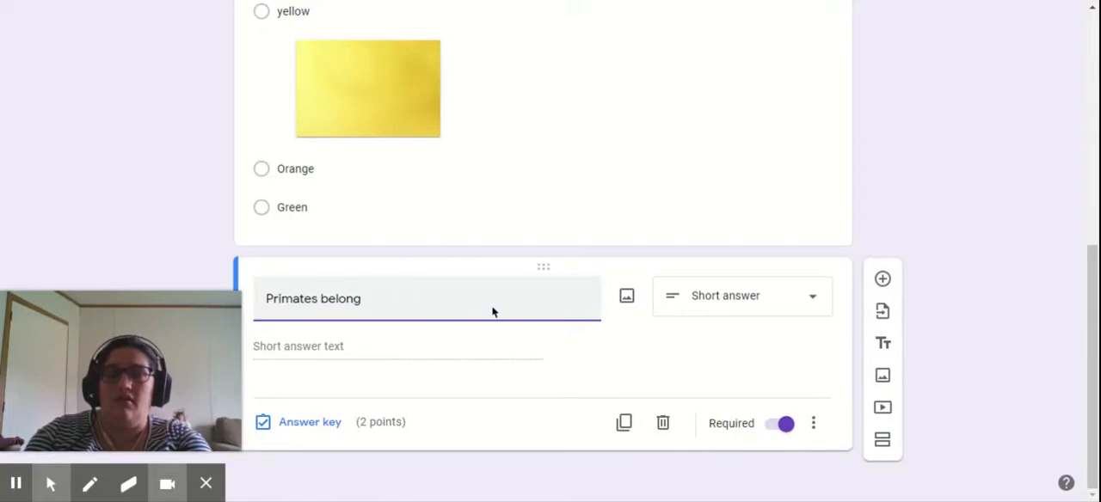
# - Enter "Animals that have opposable thumbs are classified as" followed by a blank line and a period as the short answer question's text
pyautogui.write('Animals that')
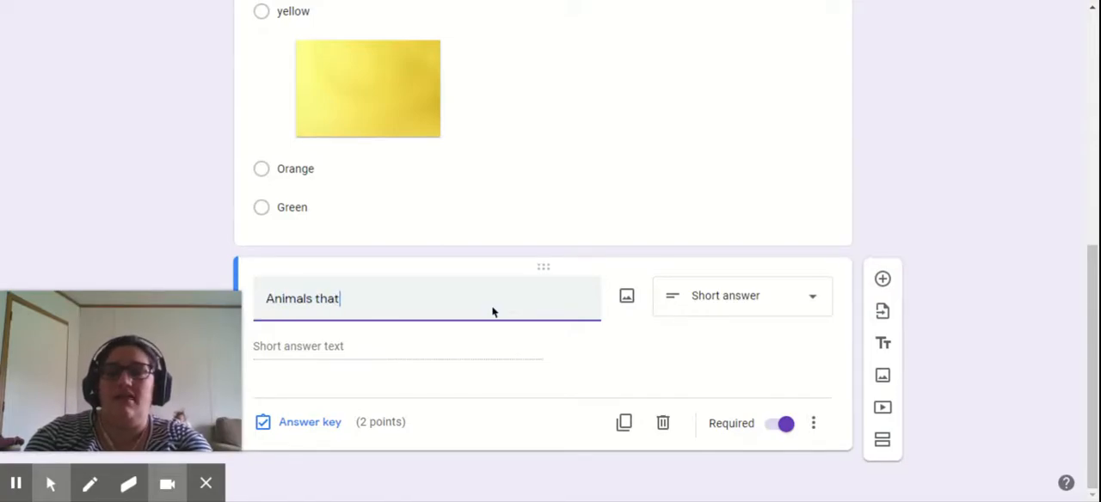
pyautogui.write(' have opposable thu')
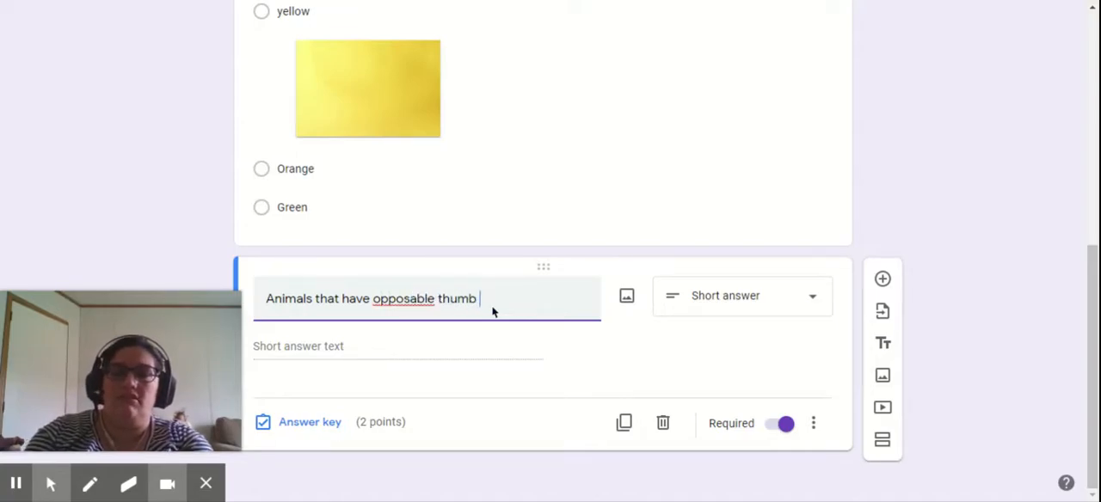
pyautogui.write('mbs are cl')
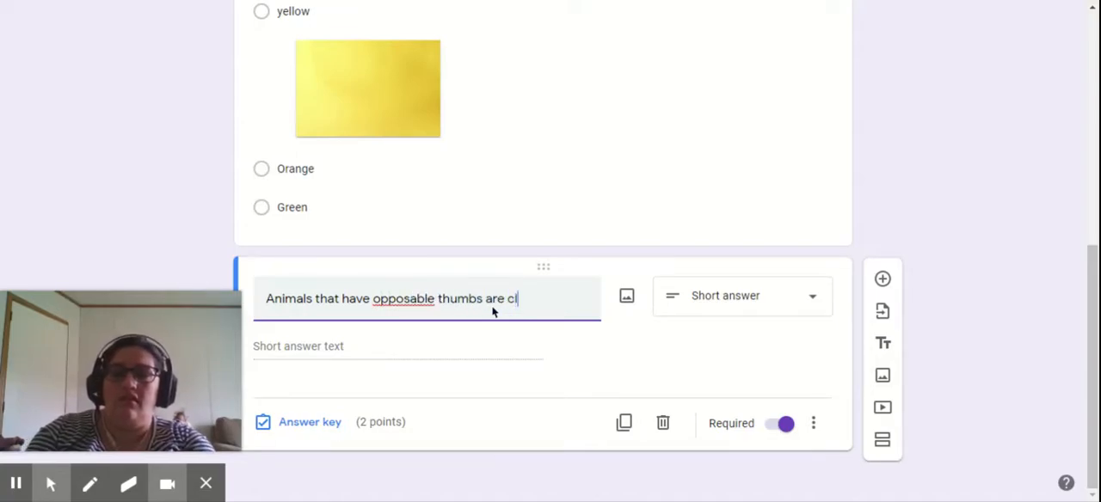
pyautogui.write('assified as _')
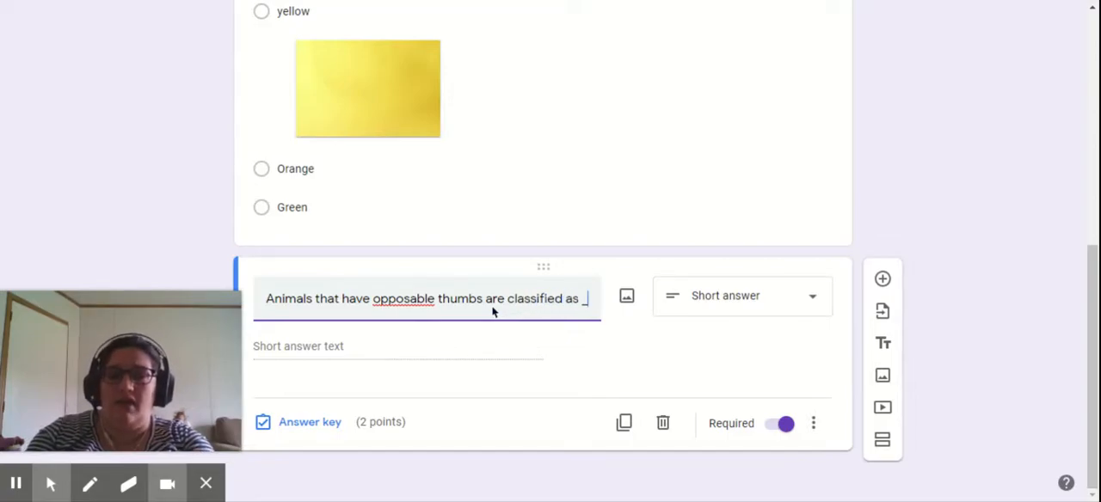
pyautogui.write('_____________.')
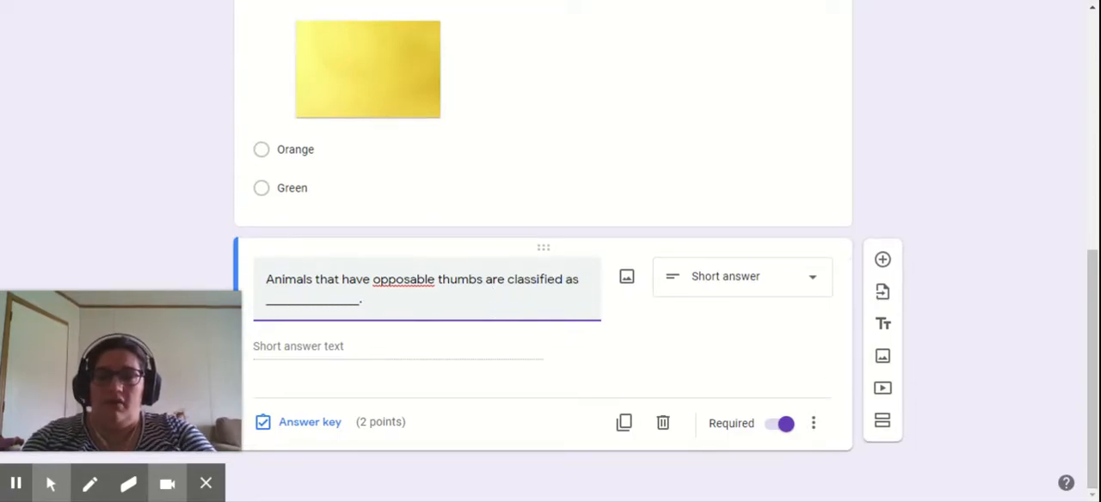
pyautogui.doubleClick(406, 288)
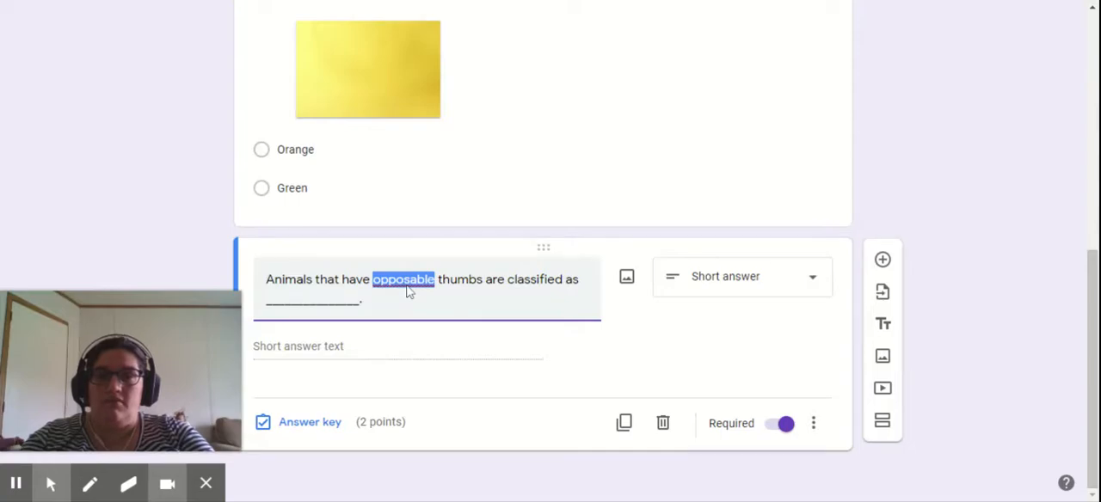
pyautogui.click(363, 299)
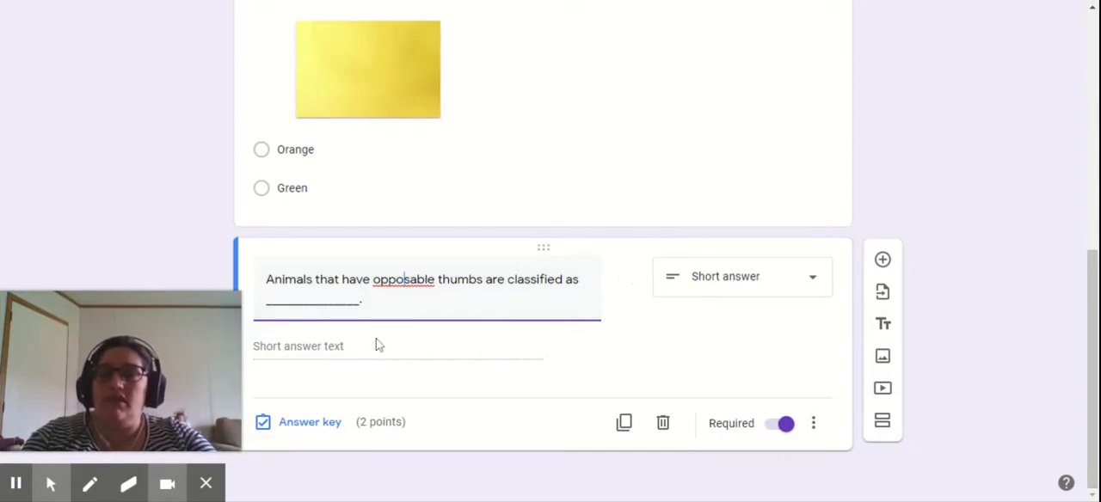
pyautogui.click(447, 364)
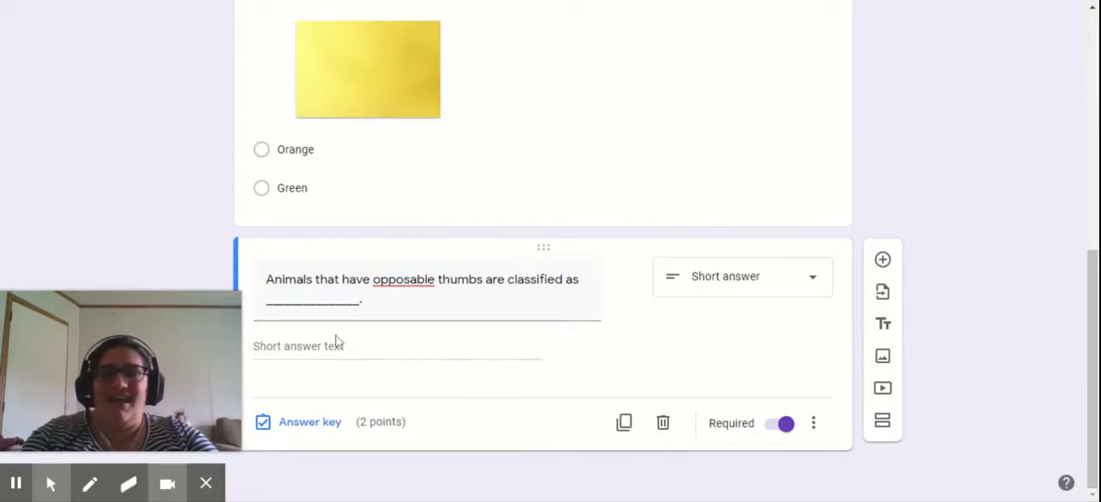
# - Open the color question's answer key, examine its answer choices and points setting, and close it
pyautogui.scroll(4, 426, 367)
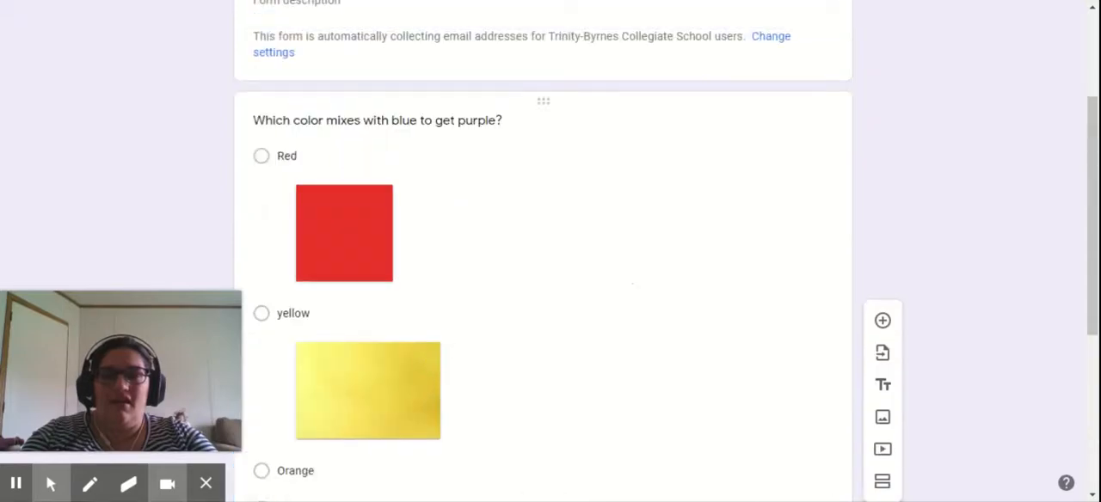
pyautogui.scroll(-4, 423, 363)
pyautogui.click(597, 209)
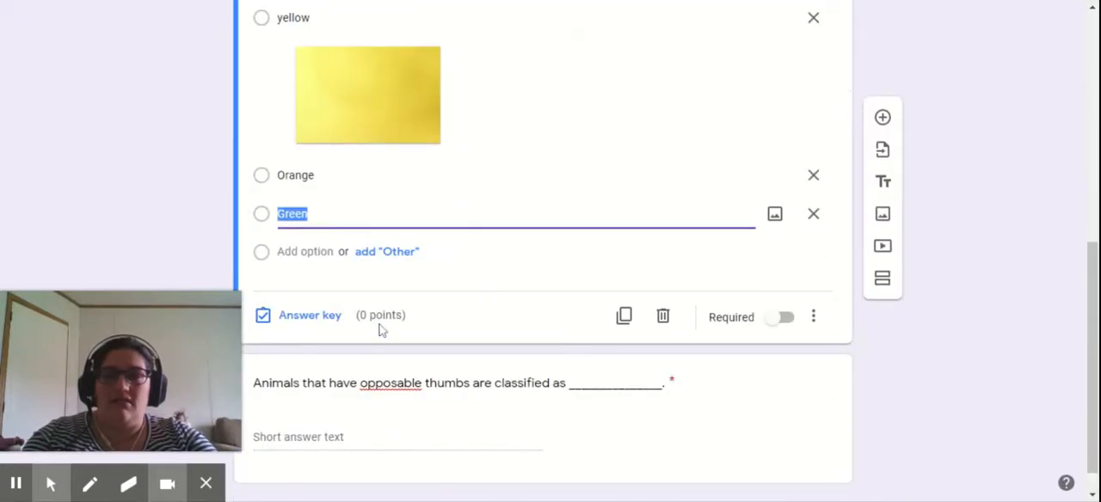
pyautogui.click(283, 322)
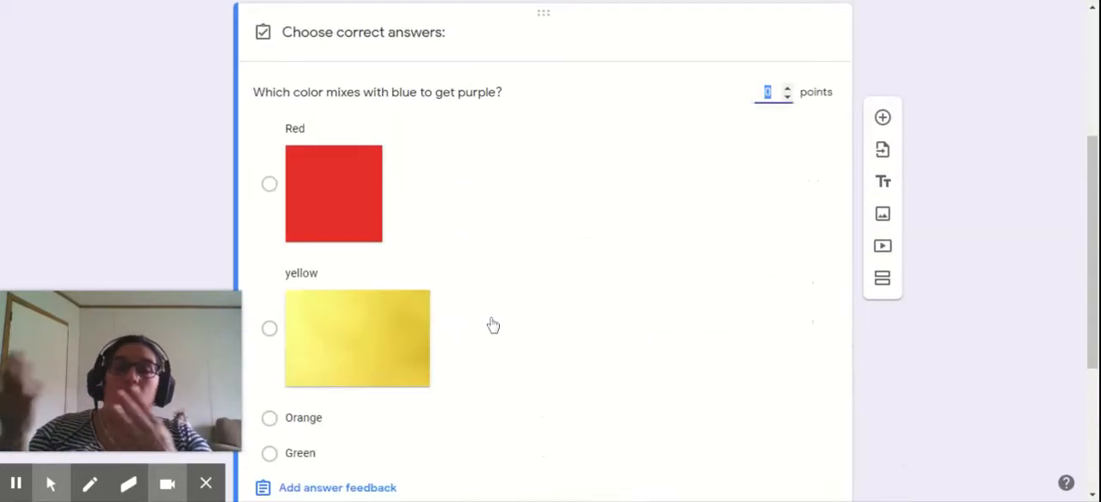
pyautogui.scroll(-1, 499, 316)
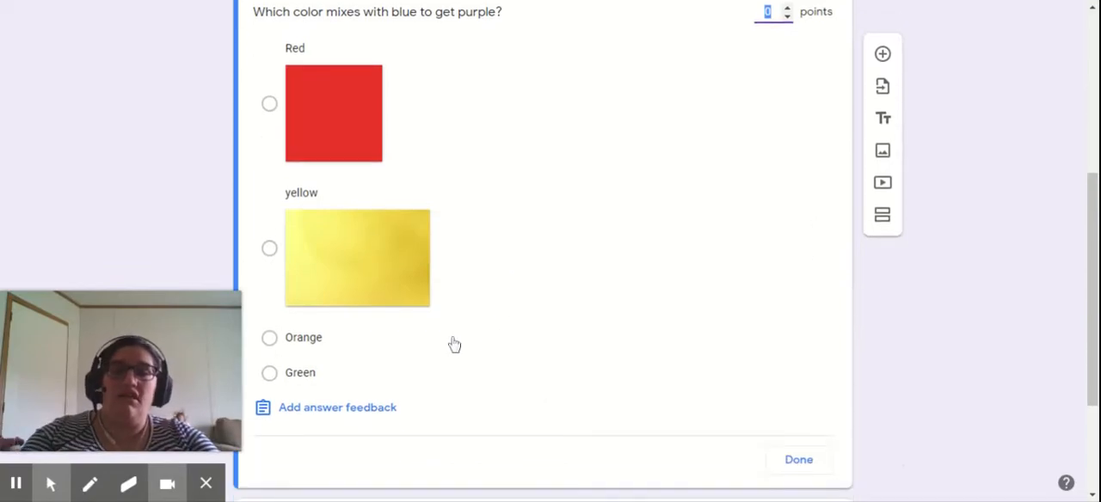
pyautogui.scroll(4, 452, 344)
pyautogui.scroll(-2, 448, 241)
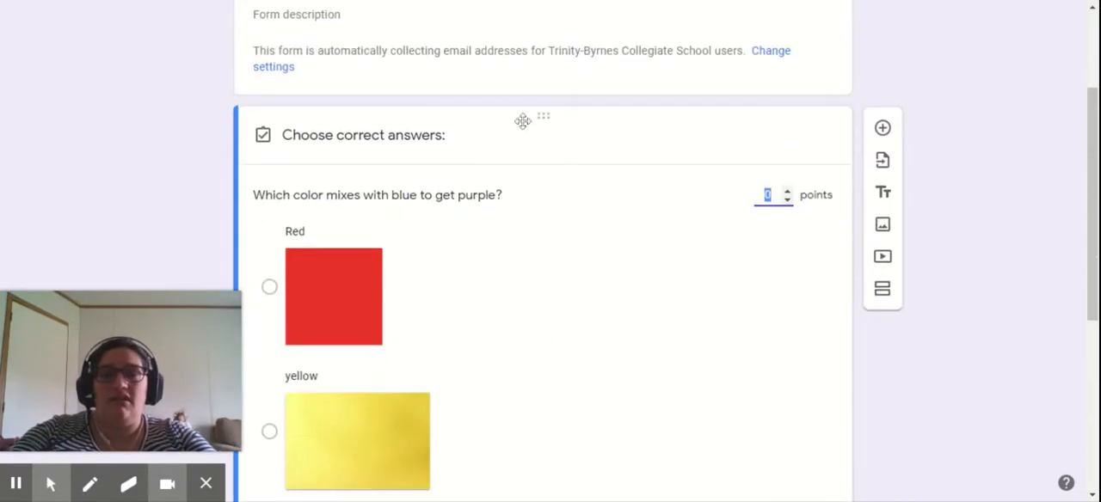
pyautogui.scroll(-4, 470, 256)
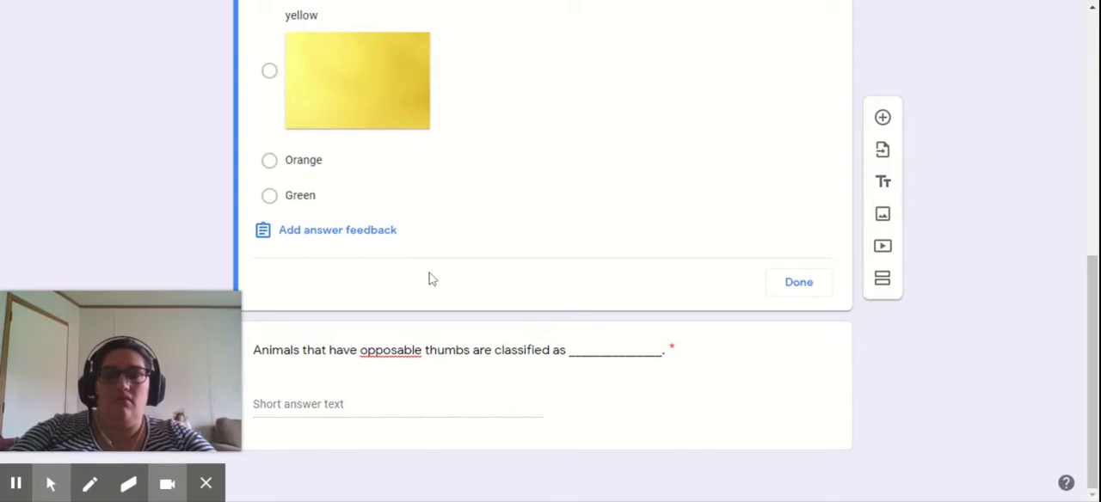
pyautogui.click(782, 290)
# - Mark "Red" as the correct answer in the color question's answer key and set its value to 1 point
pyautogui.scroll(-4, 791, 305)
pyautogui.scroll(-1, 533, 275)
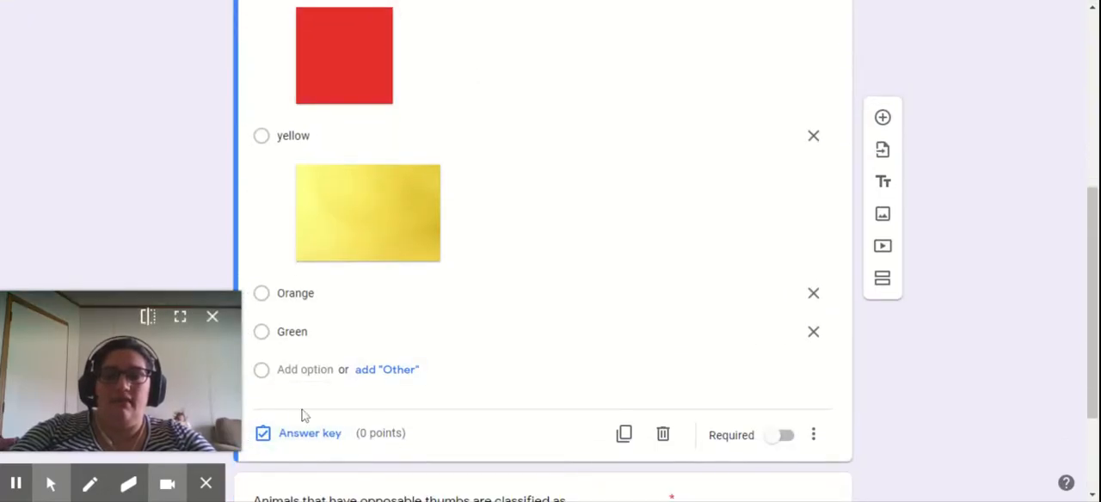
pyautogui.click(318, 435)
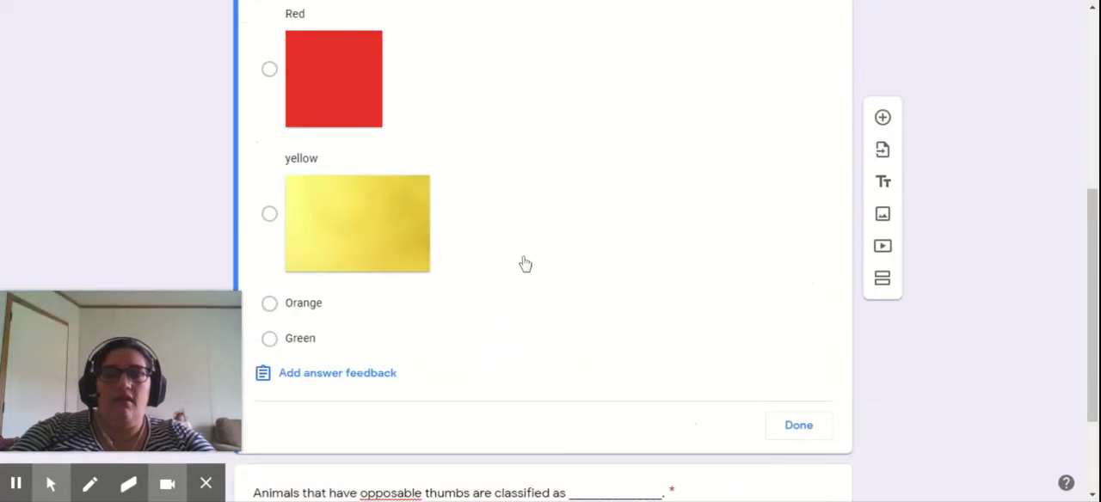
pyautogui.scroll(1, 526, 260)
pyautogui.click(269, 151)
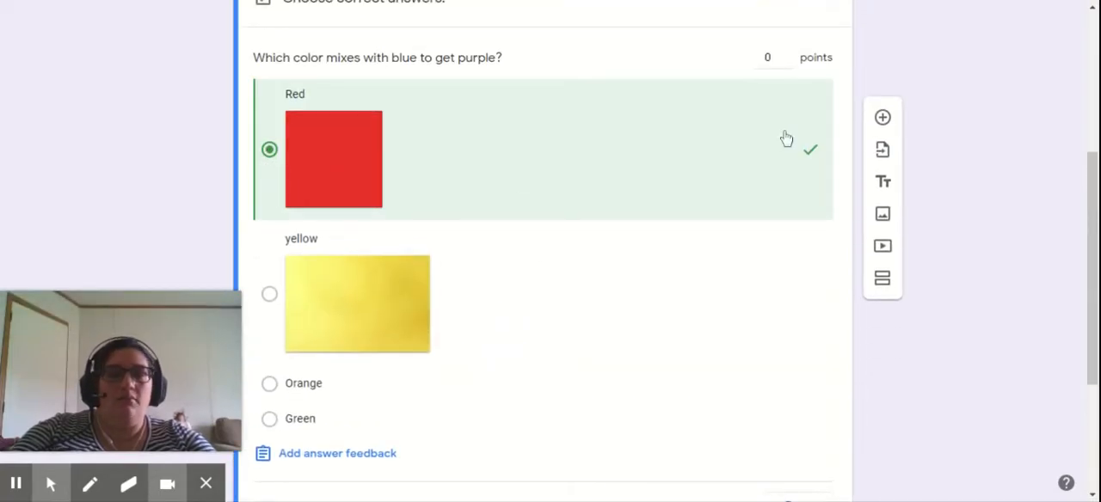
pyautogui.click(786, 54)
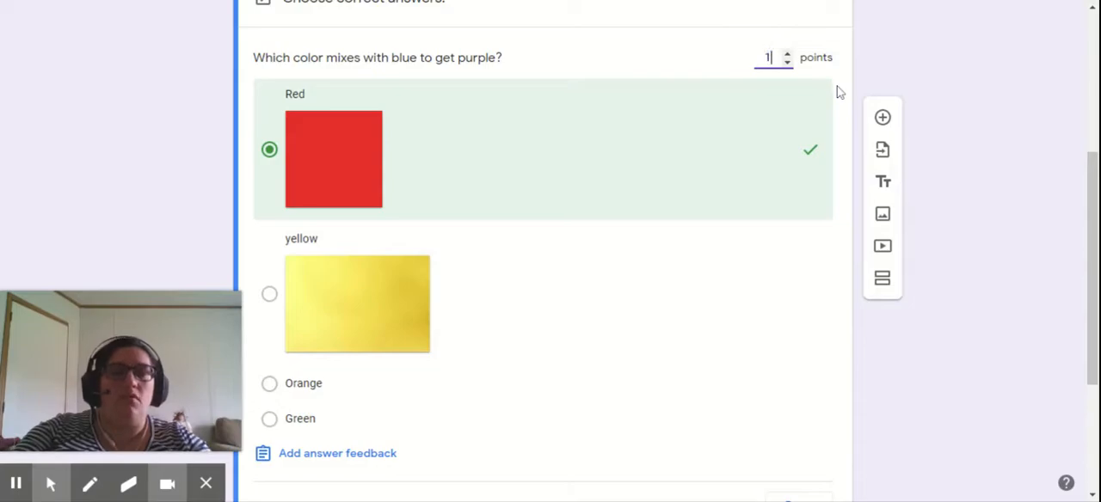
# - Set the color question's value to 2 points and also mark "Orange" as a correct answer in its answer key
pyautogui.press('BackSpace')
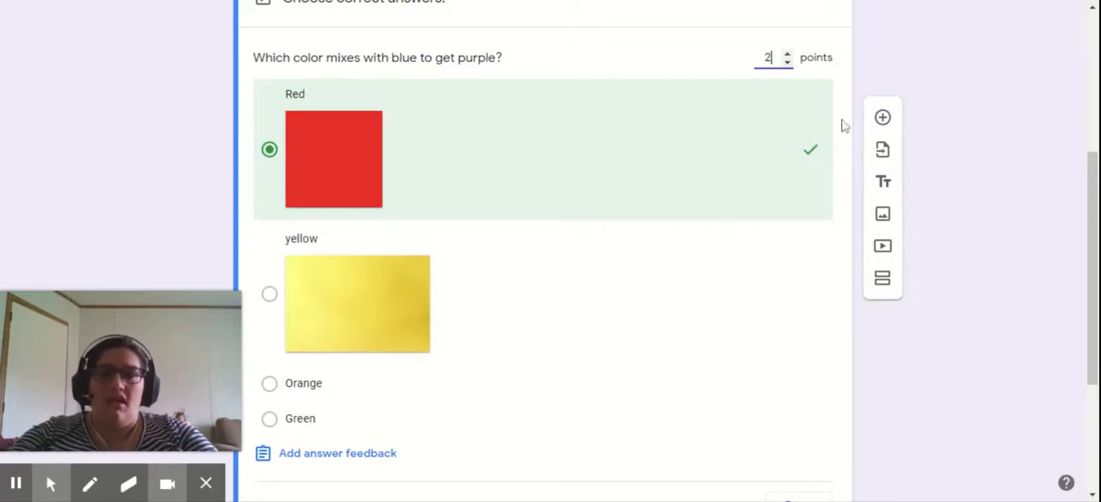
pyautogui.click(761, 396)
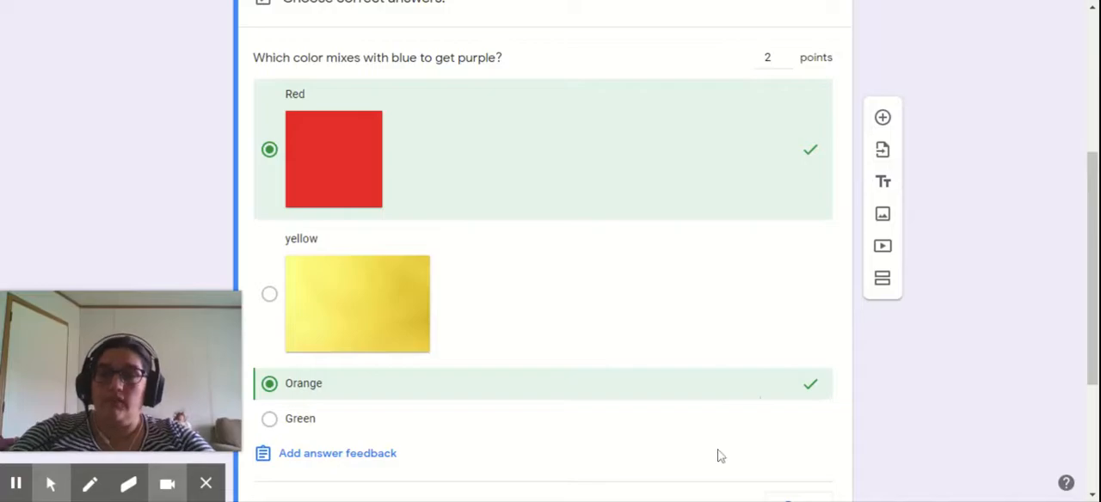
pyautogui.scroll(-3, 720, 456)
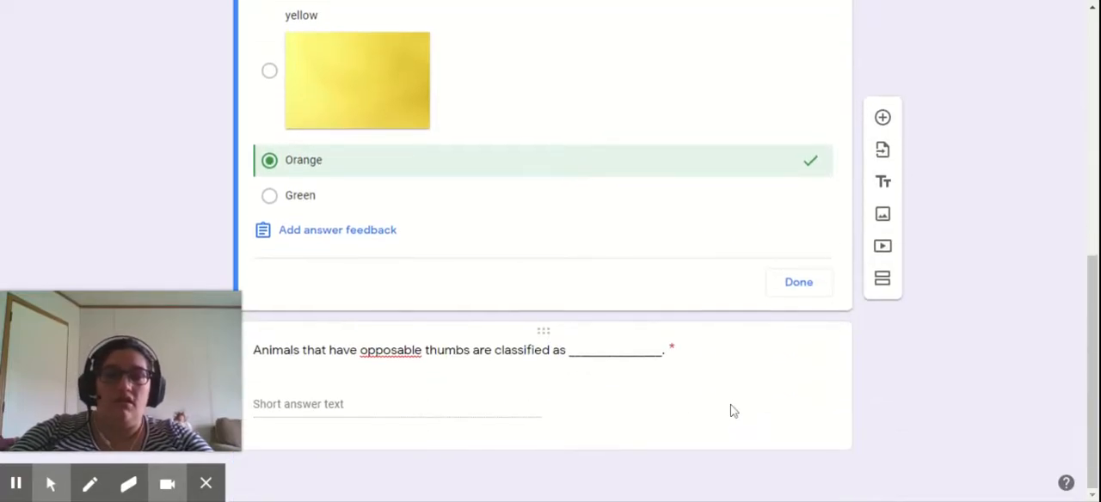
pyautogui.click(830, 423)
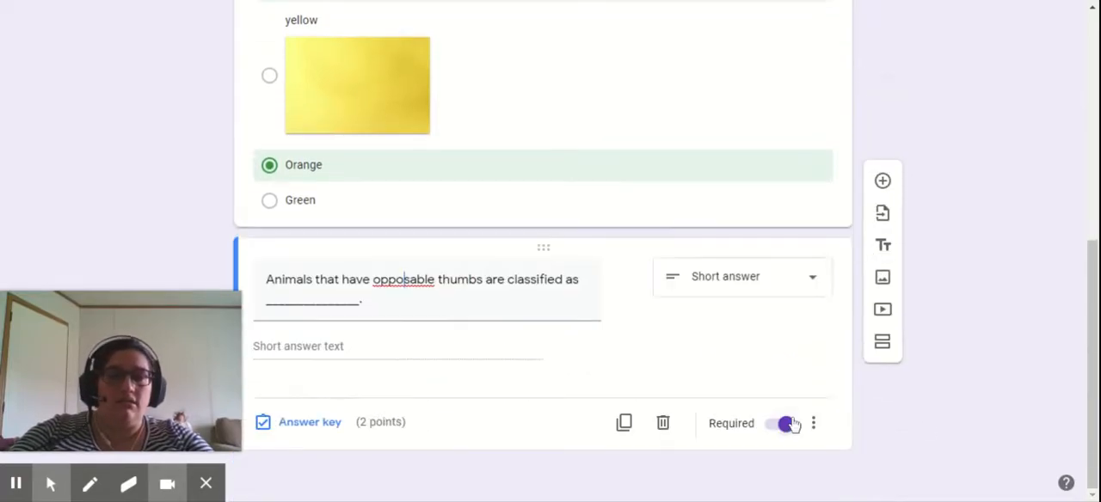
pyautogui.click(825, 216)
pyautogui.click(809, 348)
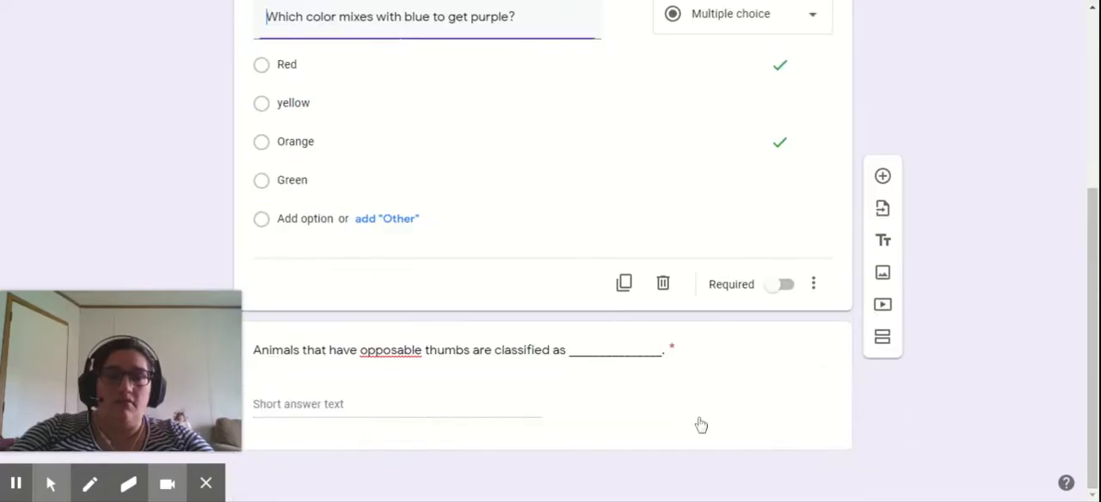
pyautogui.scroll(-3, 555, 389)
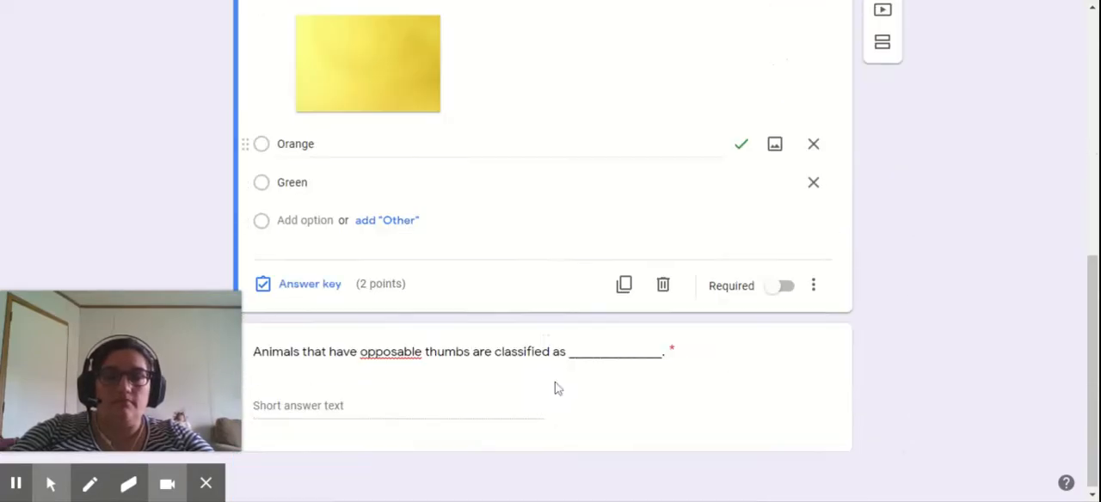
# - Add "primates" and "Primates" as correct answers in the answer key of the opposable thumbs question
pyautogui.click(471, 400)
pyautogui.click(292, 424)
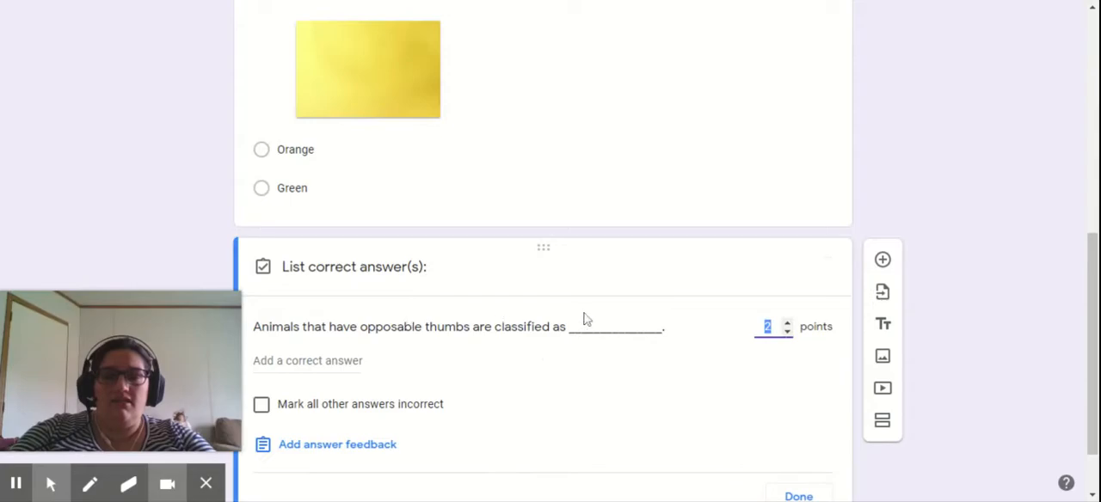
pyautogui.click(325, 375)
pyautogui.write('p')
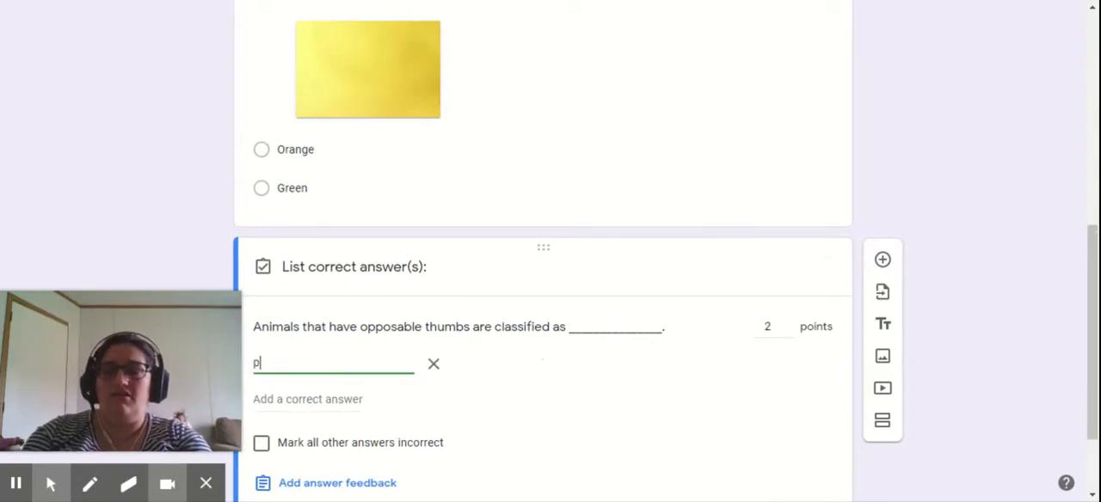
pyautogui.write('rimates')
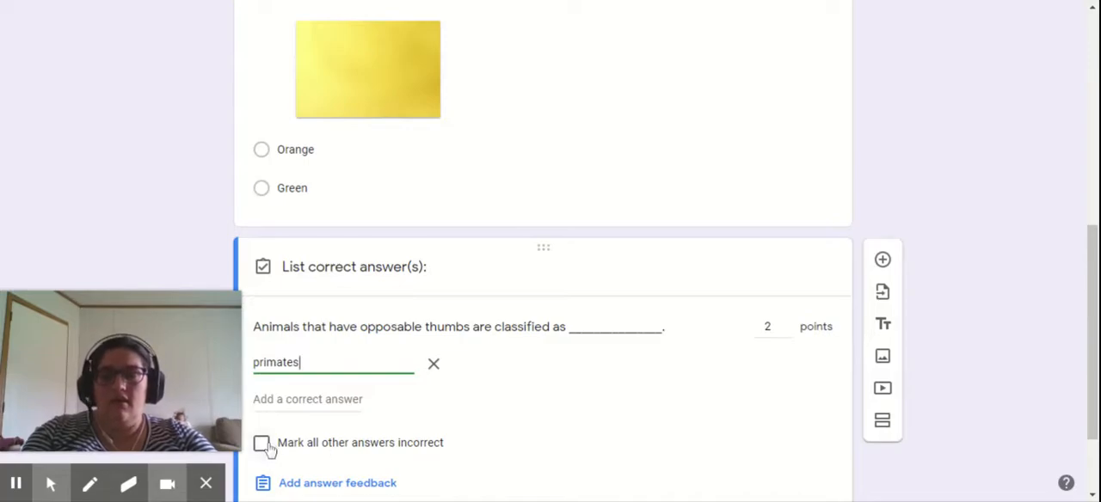
pyautogui.click(288, 401)
pyautogui.write('Primates')
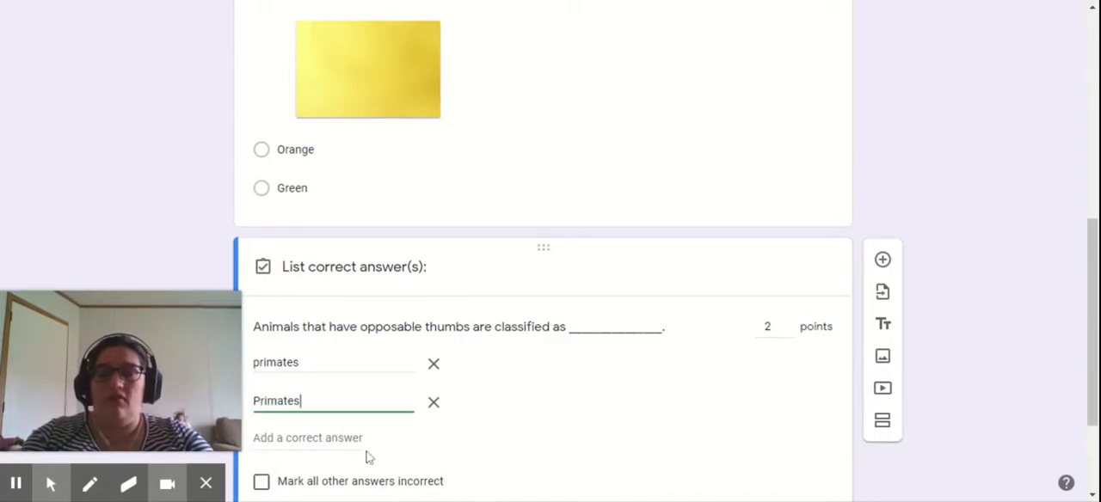
# - Add "primate" and "Primate" as further correct answers to the opposable thumbs question and finish its answer key
pyautogui.click(310, 437)
pyautogui.write('prima')
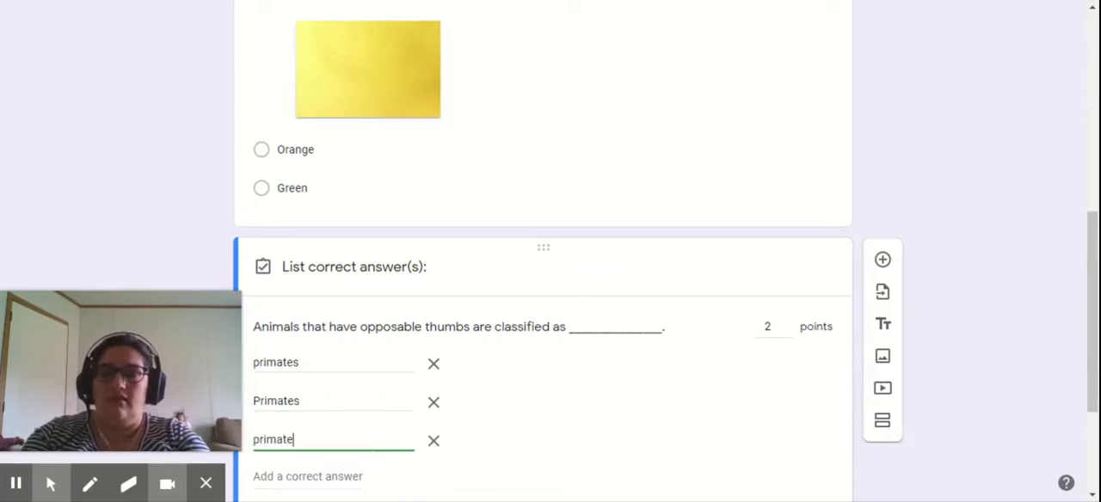
pyautogui.write('te')
pyautogui.click(312, 471)
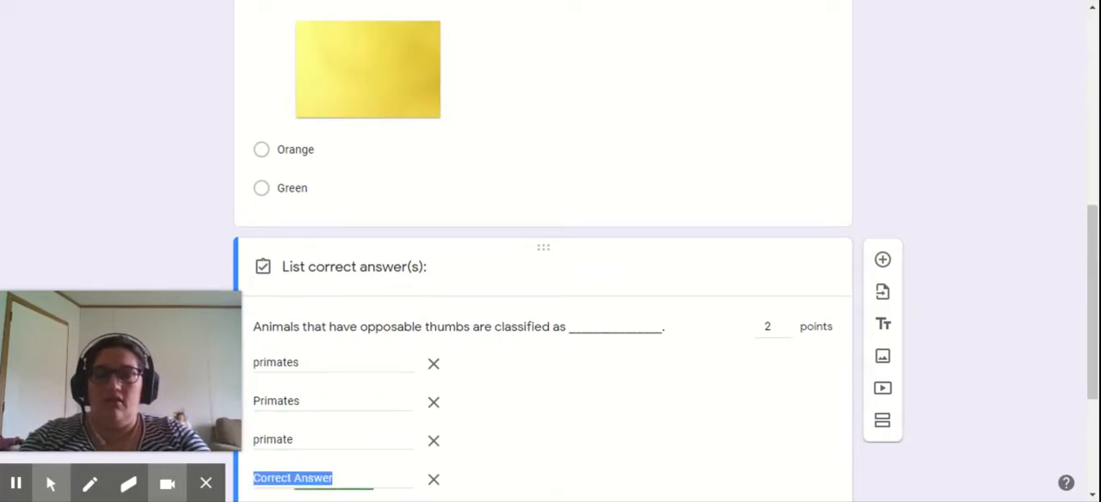
pyautogui.write('Primat')
pyautogui.click(563, 454)
pyautogui.scroll(-2, 563, 453)
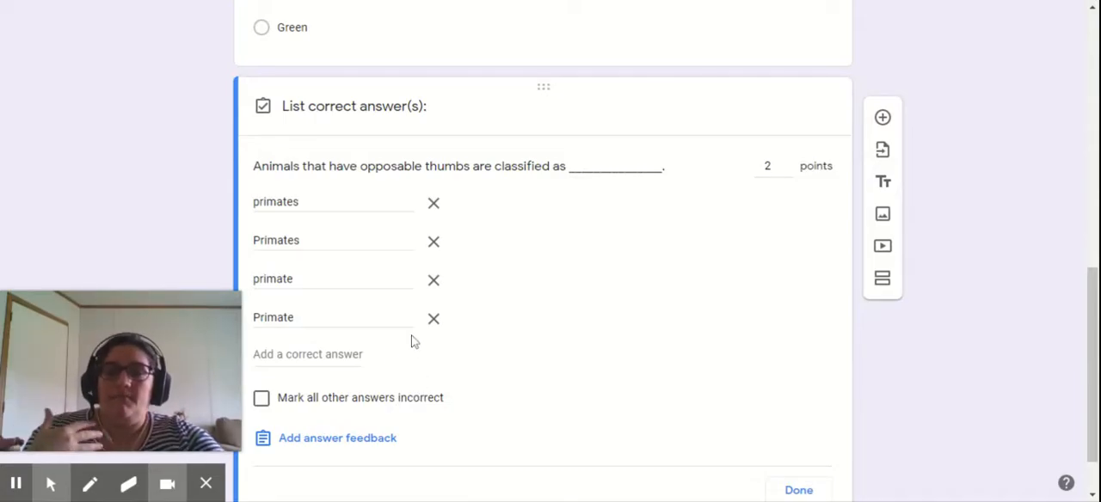
pyautogui.scroll(-1, 527, 279)
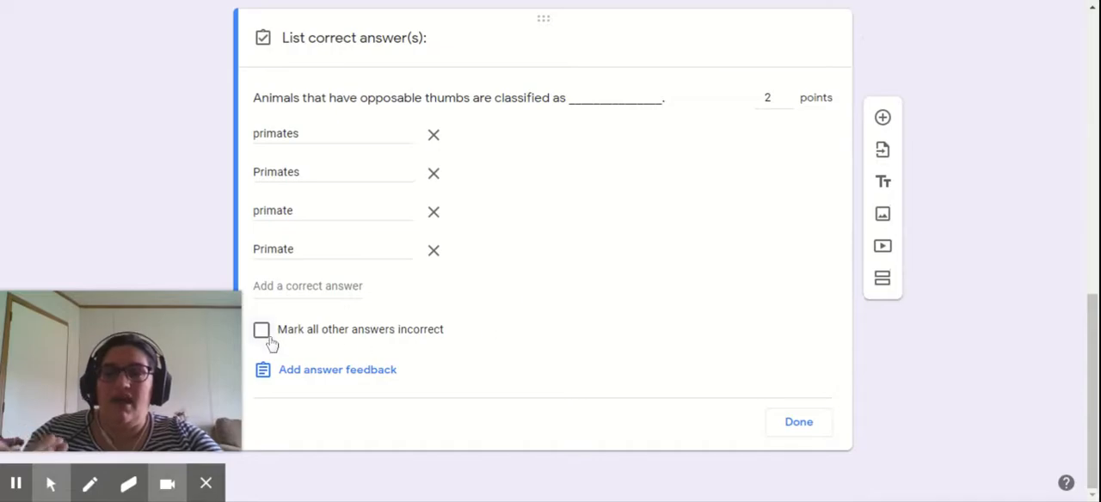
pyautogui.click(793, 429)
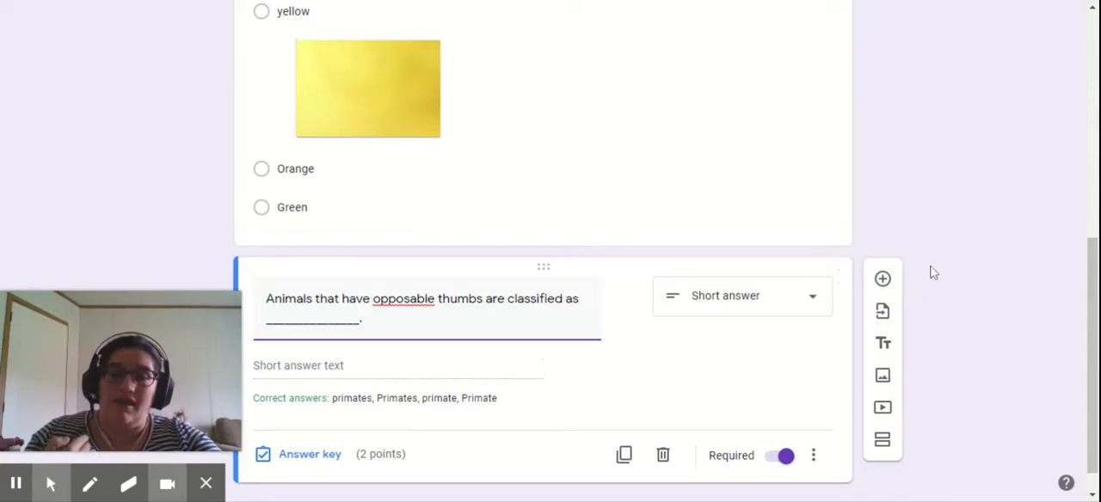
# - Add a paragraph question below the short answer question with the text "Write a paragraph explaining the causes of World War II."
pyautogui.click(882, 279)
pyautogui.click(744, 283)
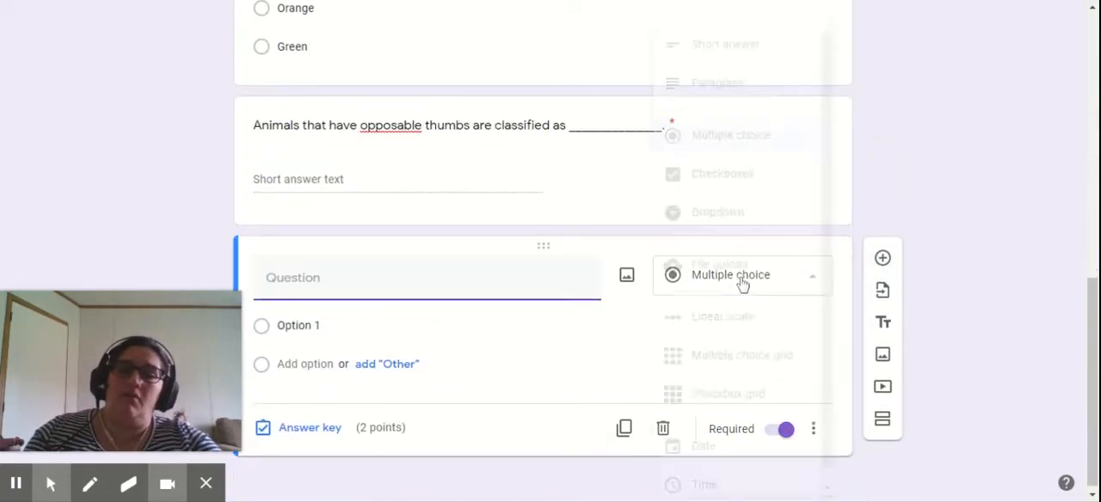
pyautogui.click(710, 86)
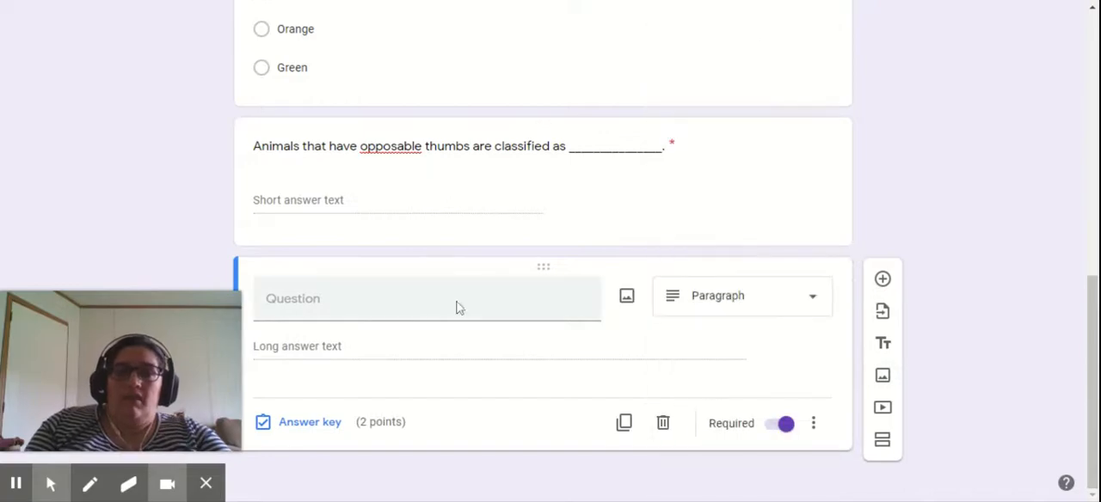
pyautogui.write('Write a paragraph explaining the causes of ')
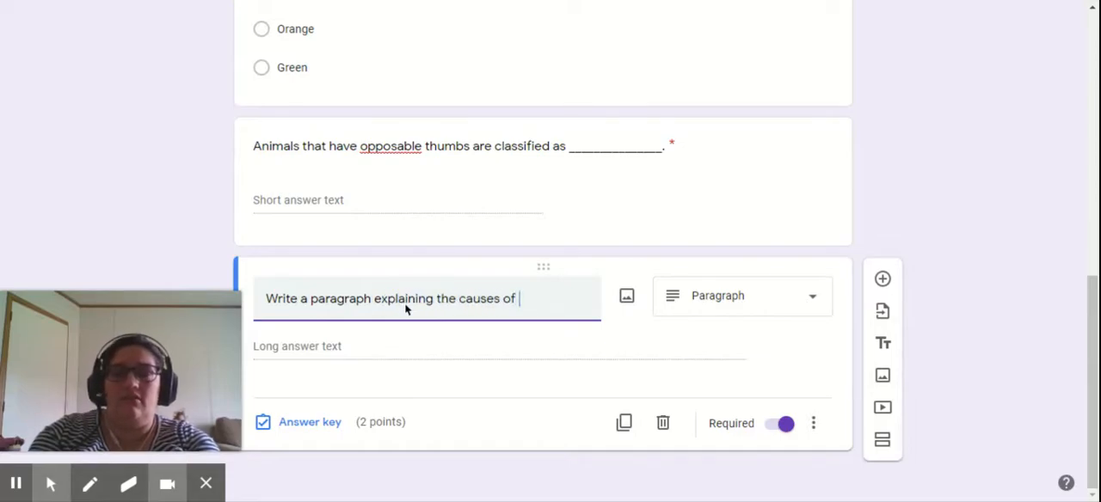
pyautogui.write('World ')
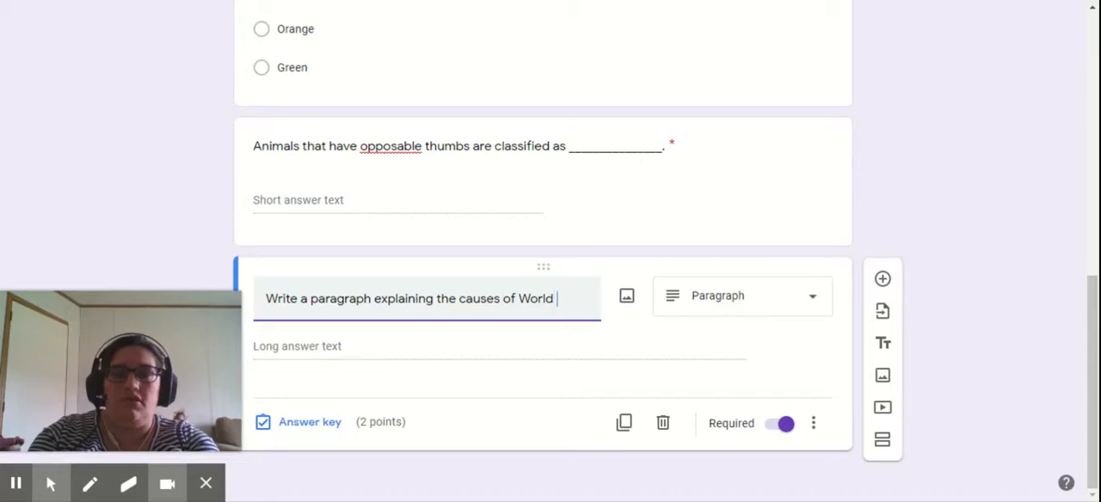
pyautogui.write('War II.')
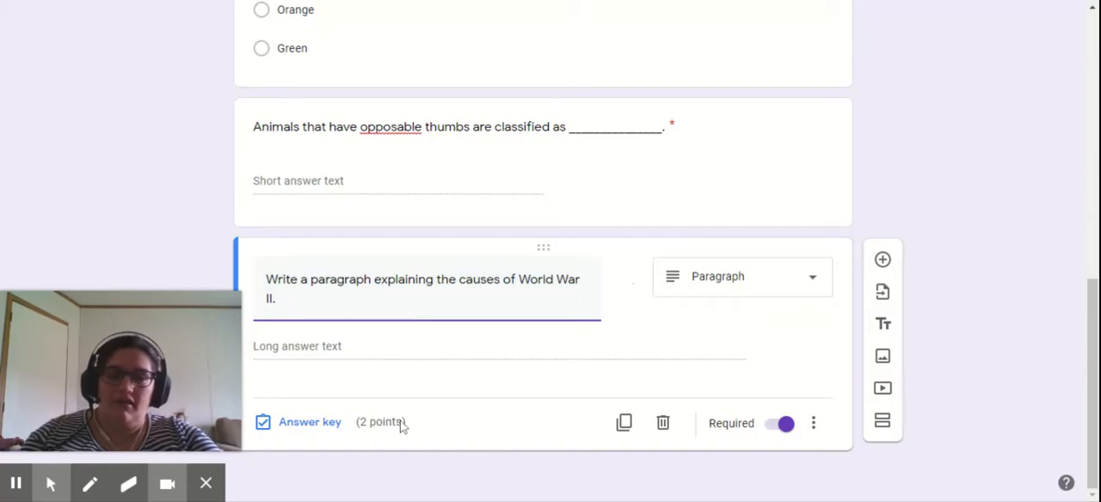
# - Set the World War II paragraph question's value to 10 points in its answer key and close the key
pyautogui.click(330, 428)
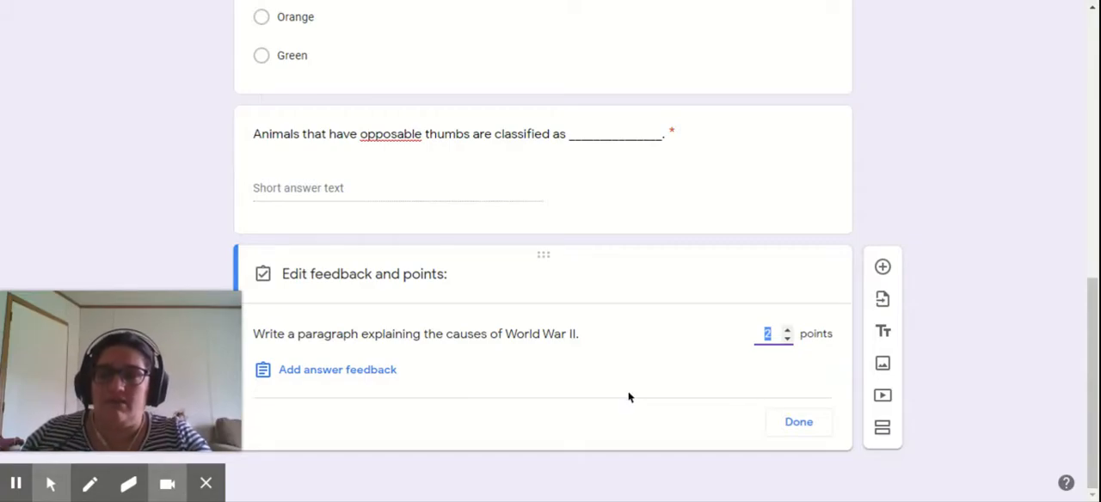
pyautogui.click(787, 330)
pyautogui.click(790, 336)
pyautogui.write('10')
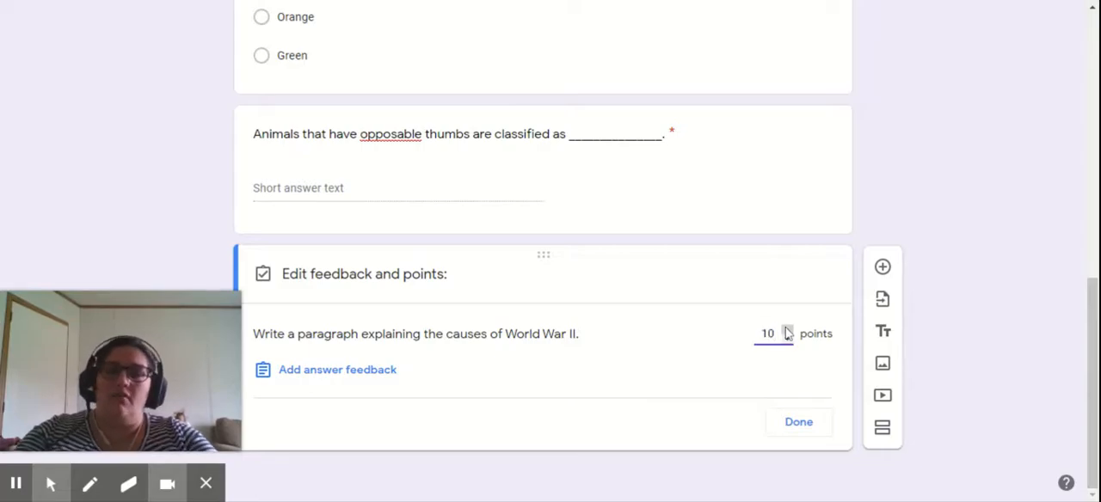
pyautogui.click(799, 423)
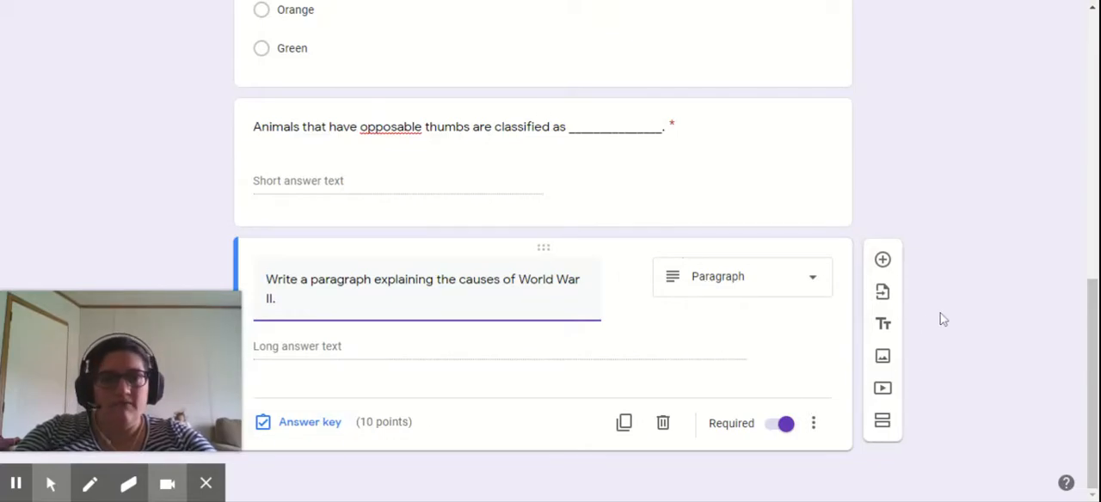
# - Add a fourth question below the World War II question and make it a checkboxes question
pyautogui.click(882, 260)
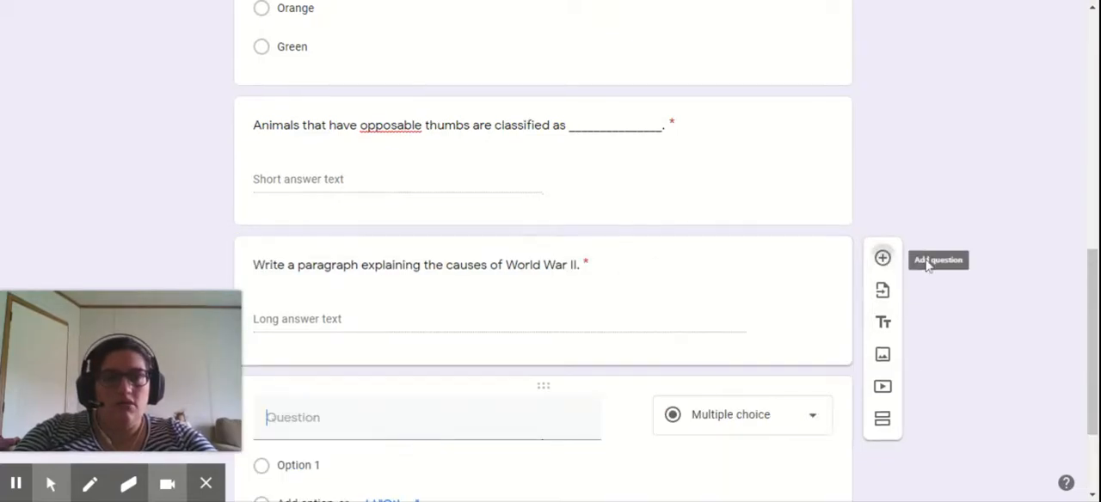
pyautogui.click(671, 419)
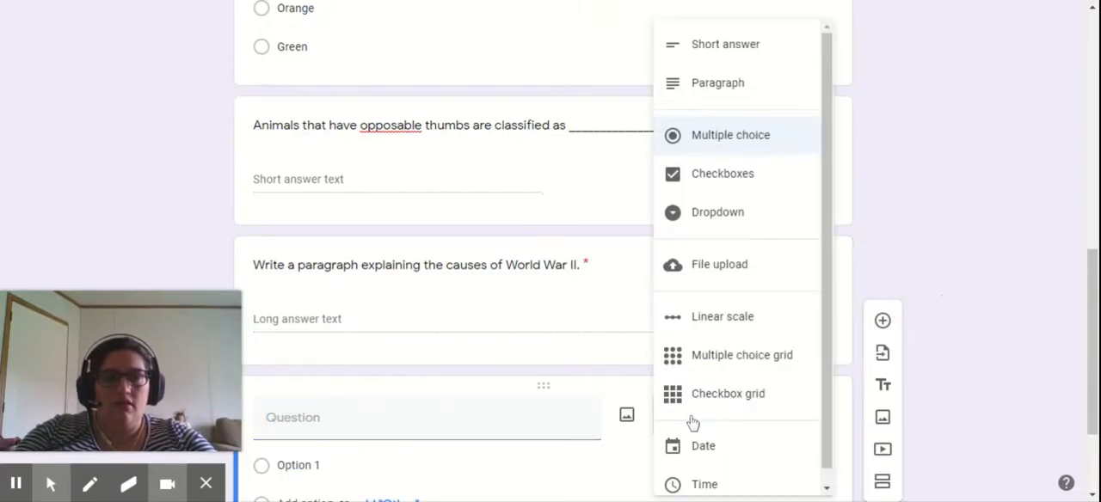
pyautogui.click(715, 187)
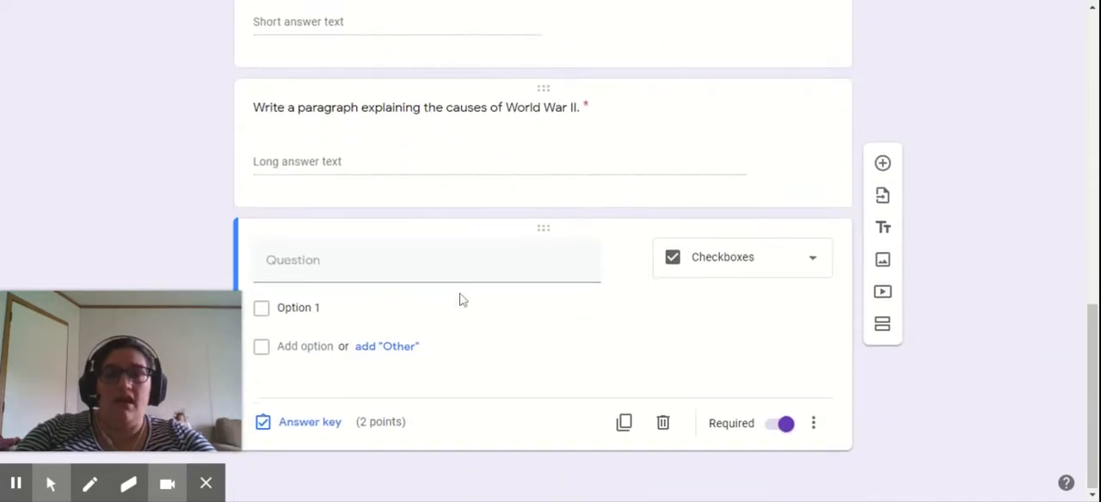
# - Enter "Which of the following would be classified as a linear equation." as the checkboxes question's text
pyautogui.click(406, 258)
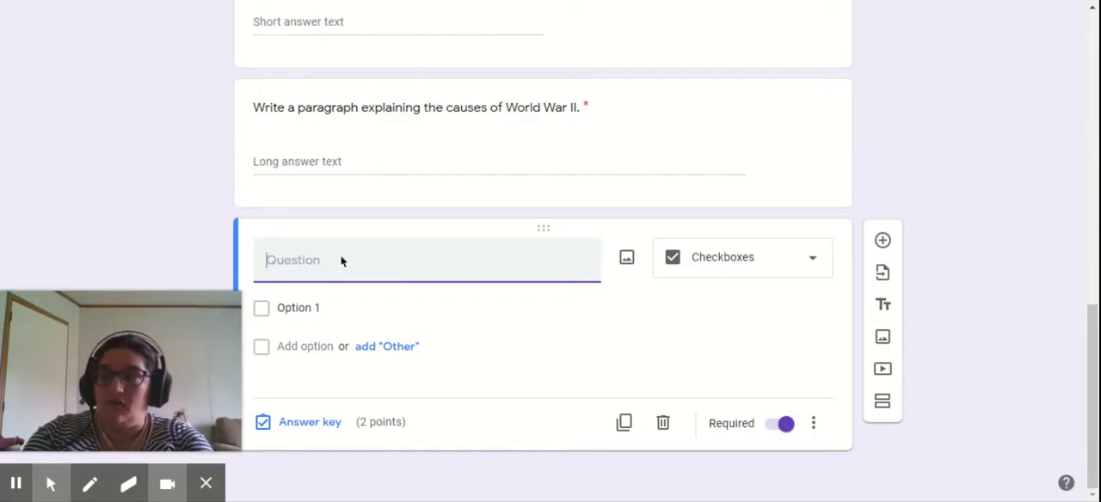
pyautogui.write('Whichef')
pyautogui.press('BackSpace')
pyautogui.press('BackSpace')
pyautogui.write('of the followi')
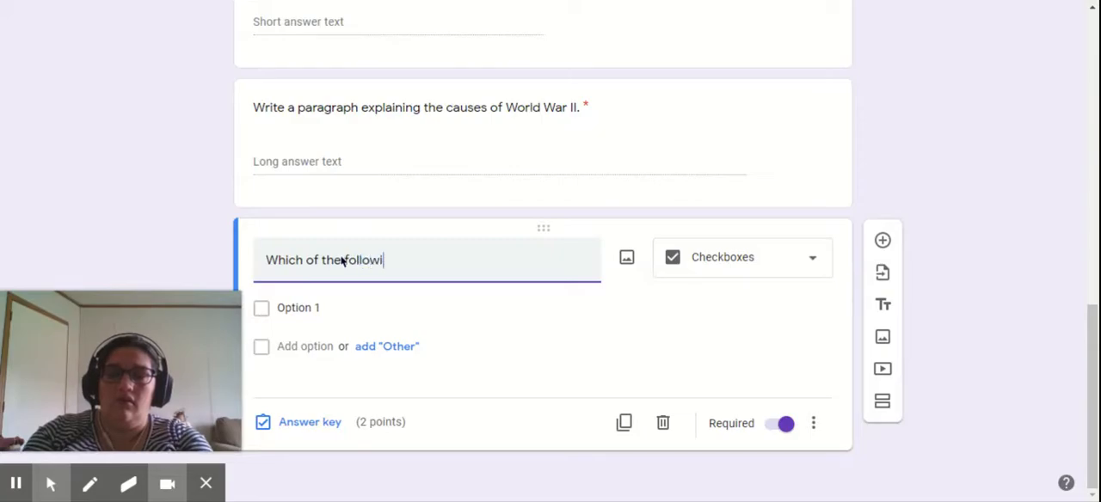
pyautogui.write('ng would be classified as ')
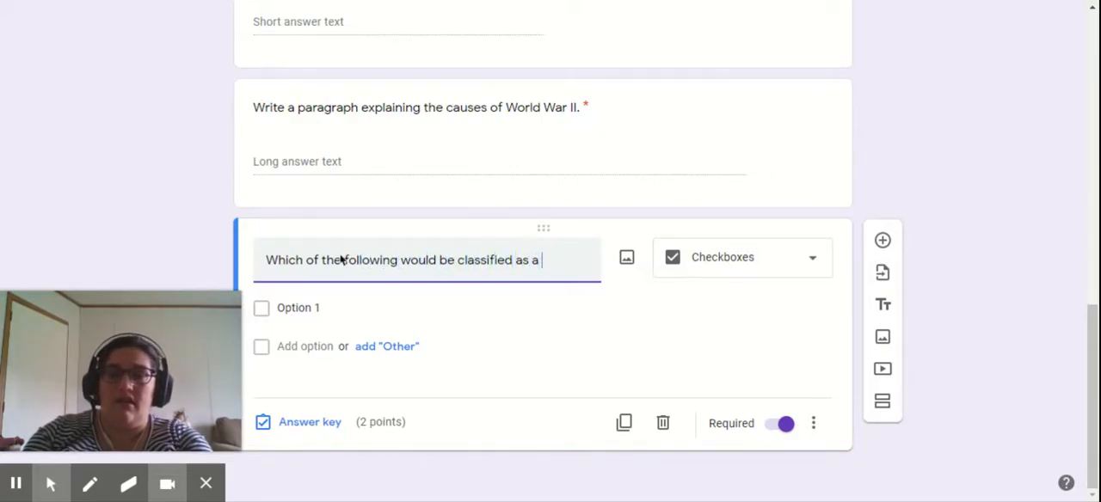
pyautogui.write('a linear equation.')
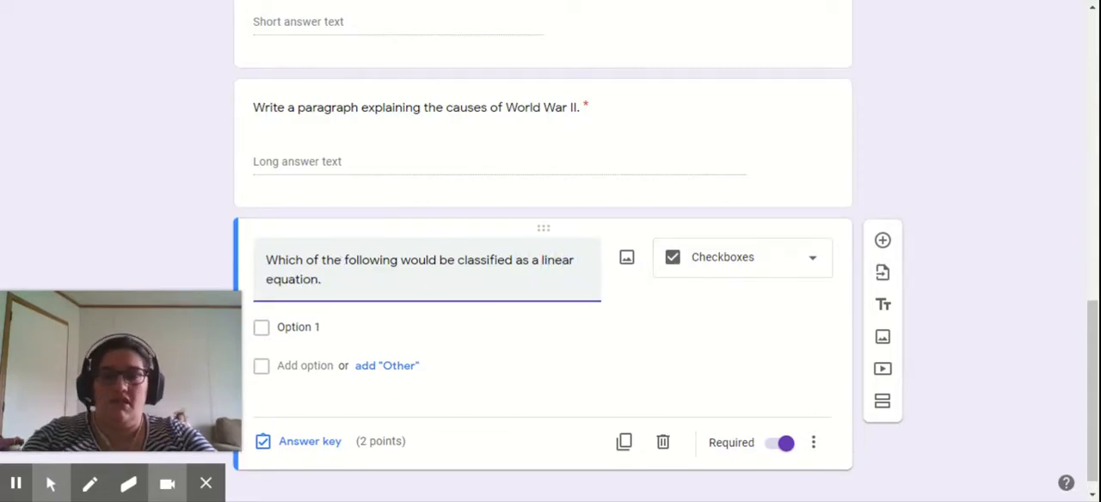
# - Give the linear equation question four answer options: y=3x+2, y=x^2+4, y=x and y=x^3 + 5
pyautogui.click(313, 326)
pyautogui.write('y')
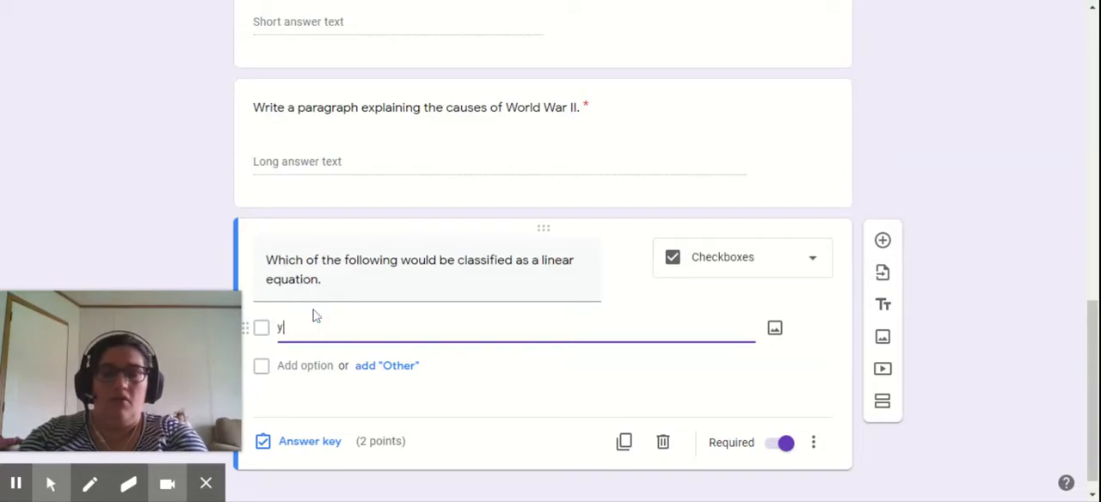
pyautogui.write('=3x+2')
pyautogui.click(297, 366)
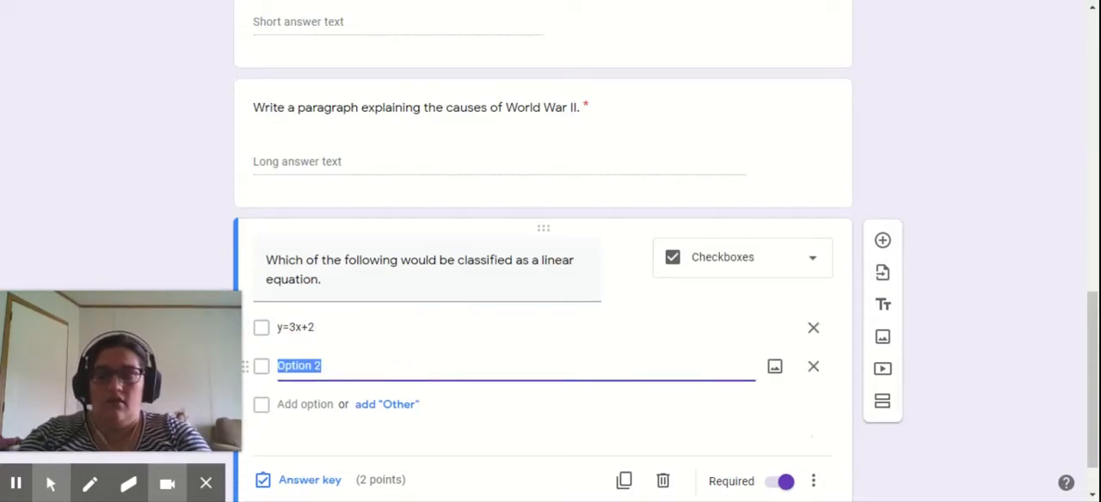
pyautogui.write('y=x^2+4')
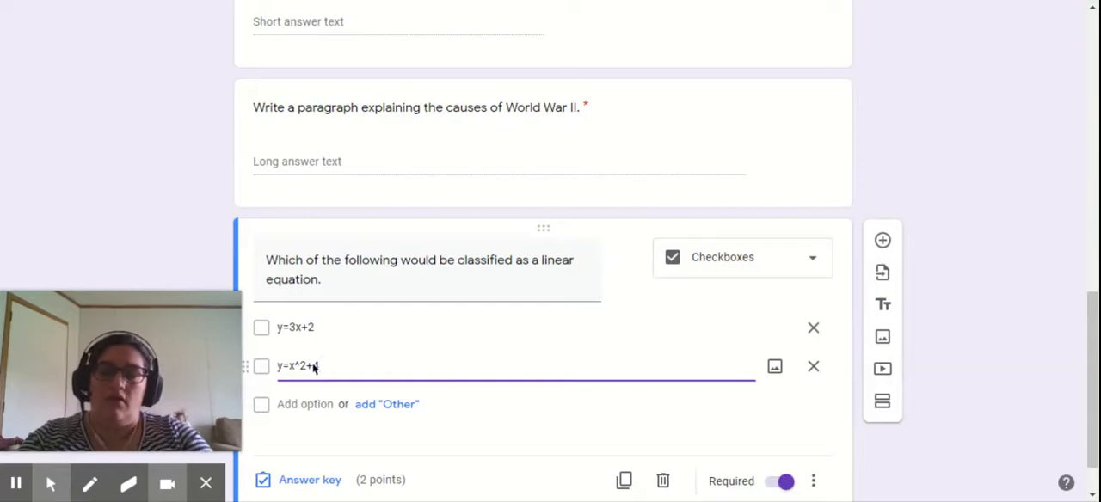
pyautogui.click(306, 404)
pyautogui.write('y')
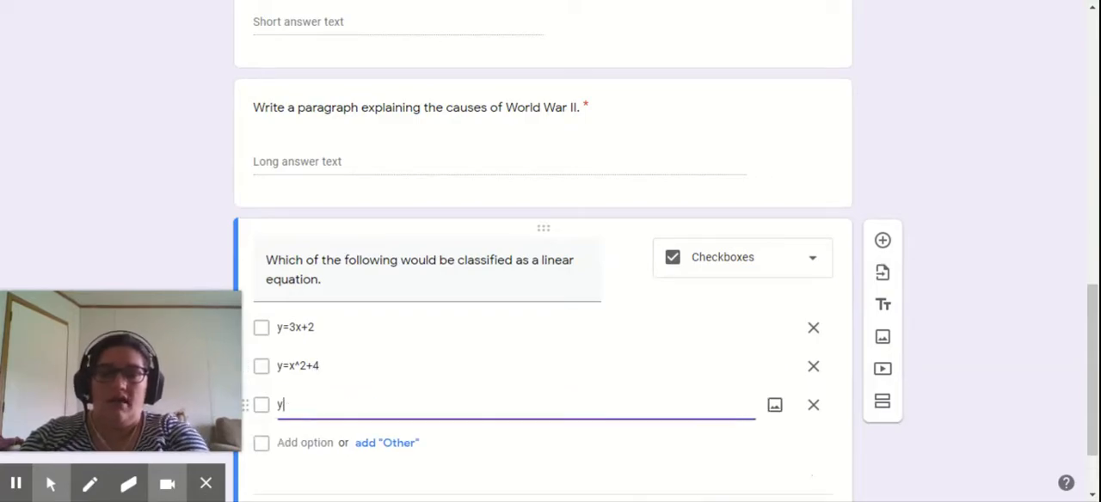
pyautogui.write('=x')
pyautogui.click(306, 443)
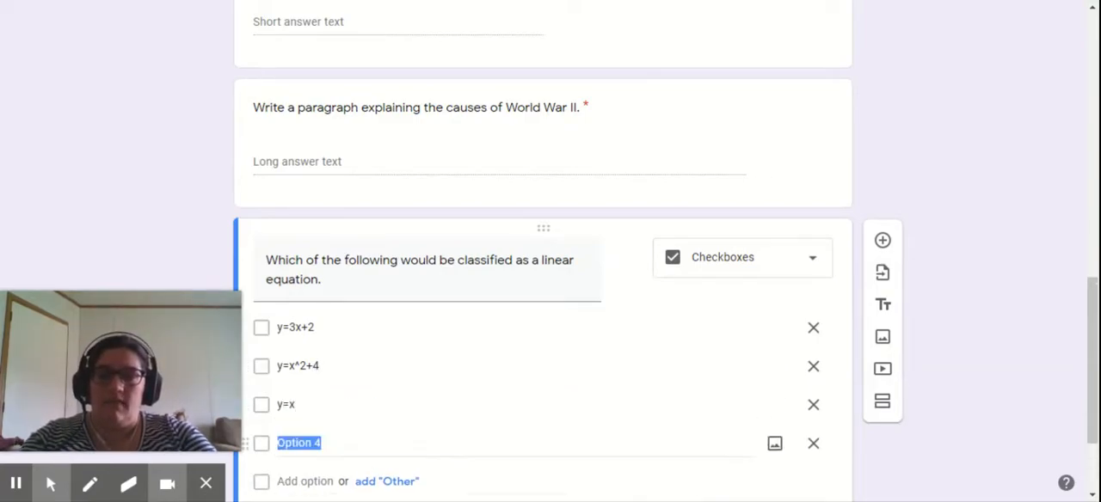
pyautogui.write('y=')
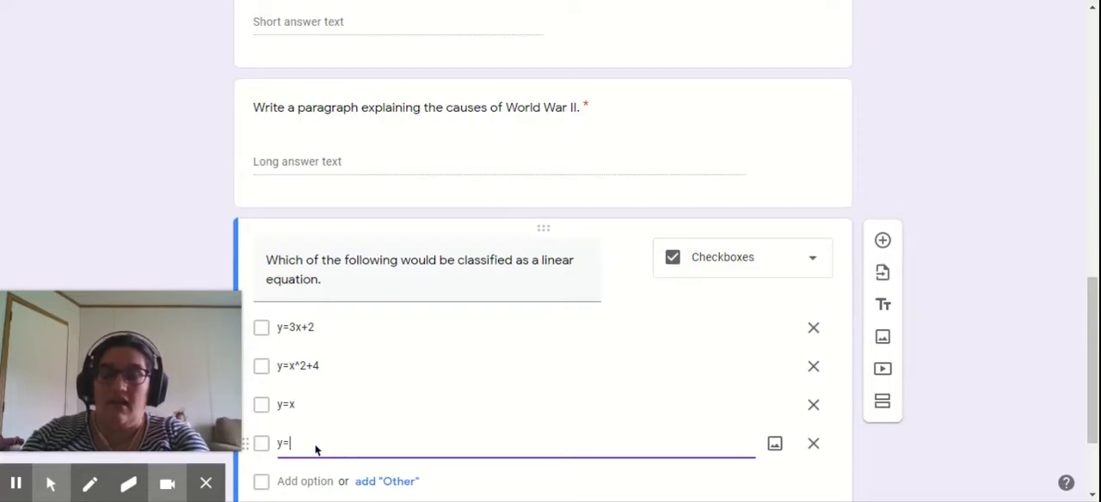
pyautogui.write('x^3 + 5')
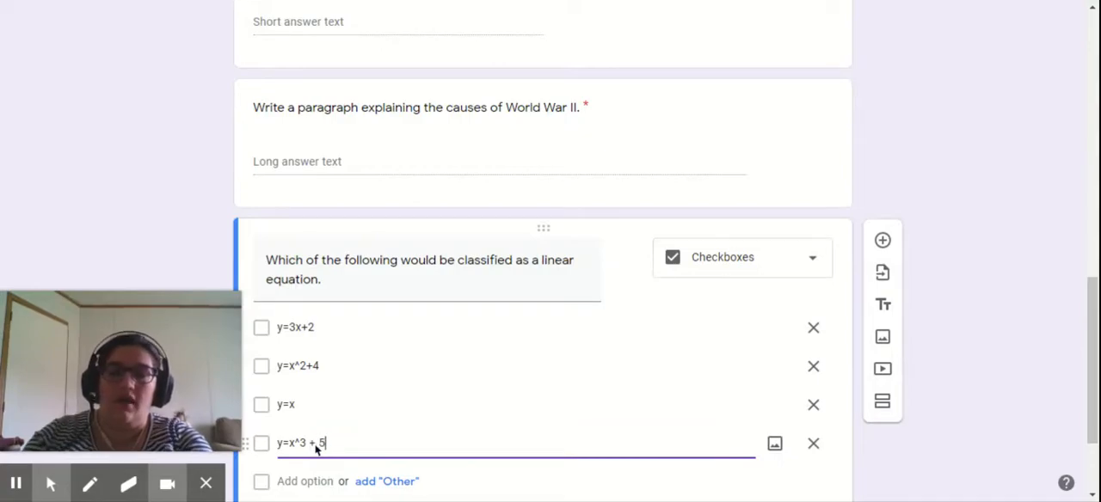
# - Search Google Images for "linear equation" as a picture for the fourth option, browse the results and close the image picker
pyautogui.click(775, 444)
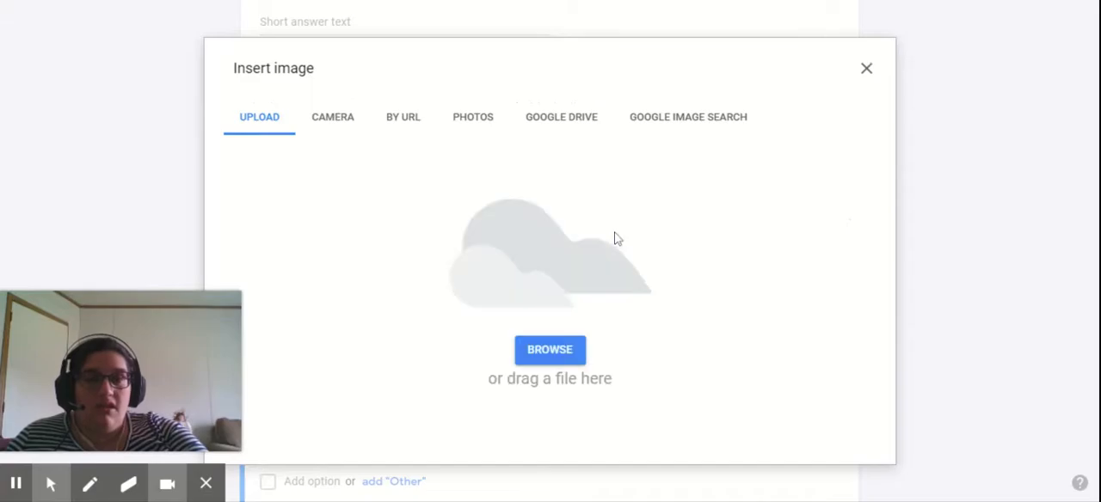
pyautogui.click(700, 126)
pyautogui.write('linear equation')
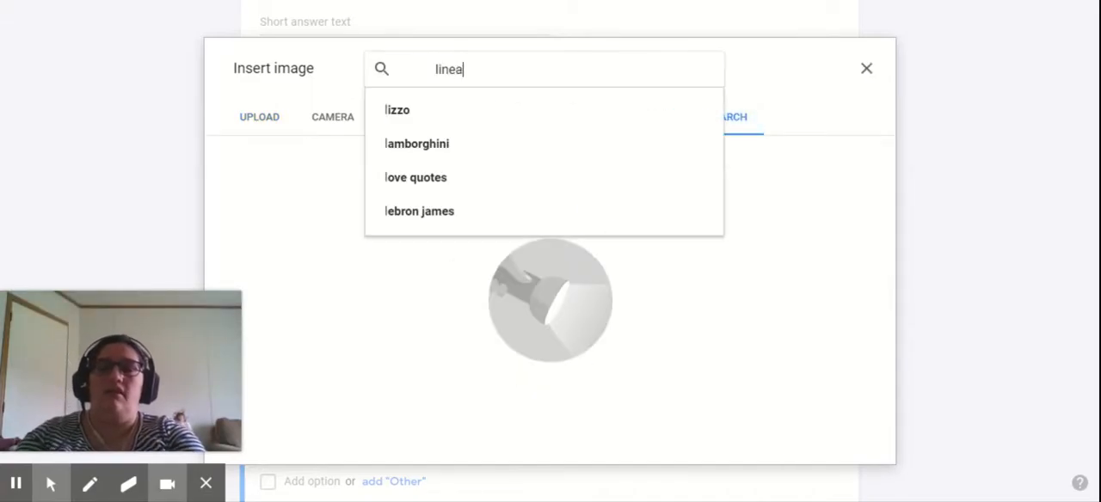
pyautogui.press('Return')
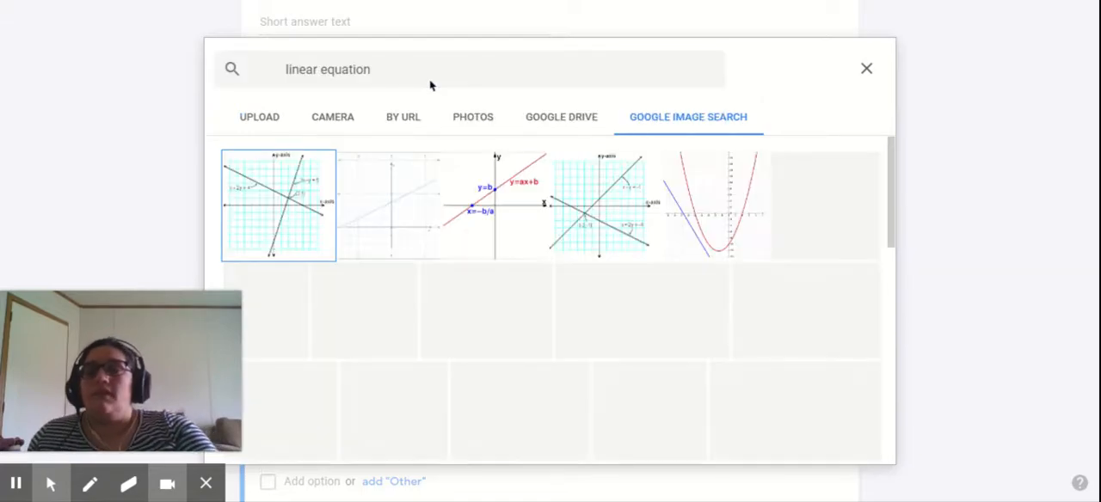
pyautogui.scroll(-2, 552, 298)
pyautogui.scroll(-8, 551, 298)
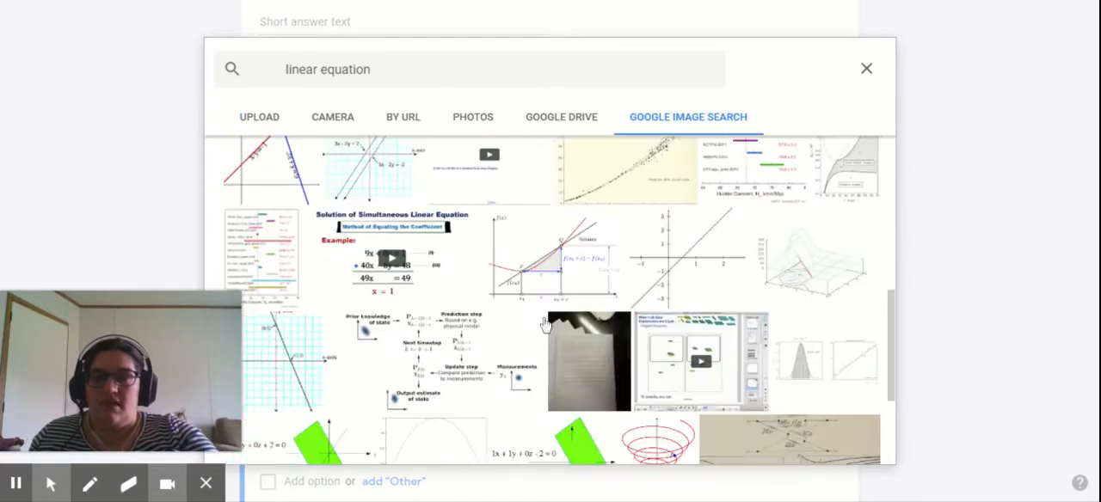
pyautogui.click(867, 69)
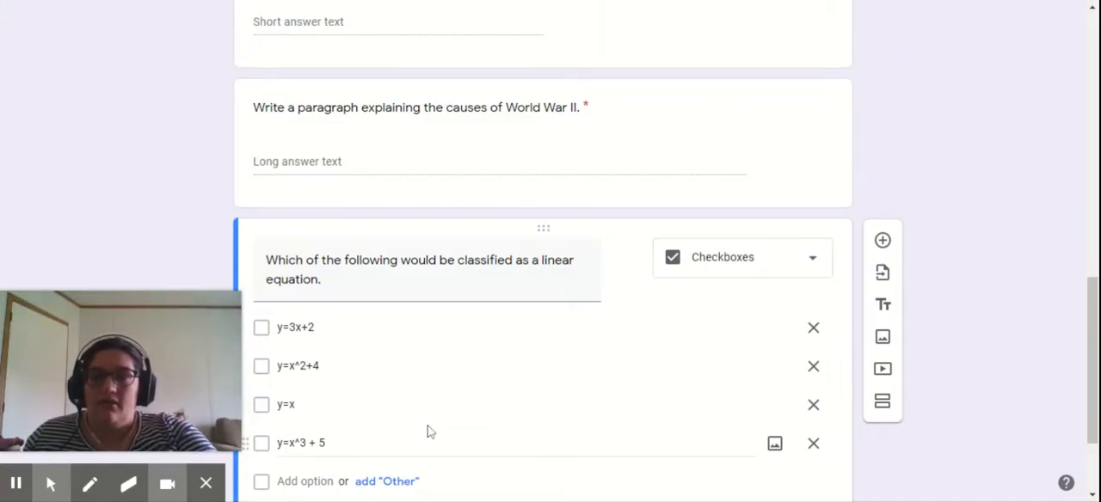
# - Add a blank fifth question below the linear equation question
pyautogui.scroll(-3, 430, 431)
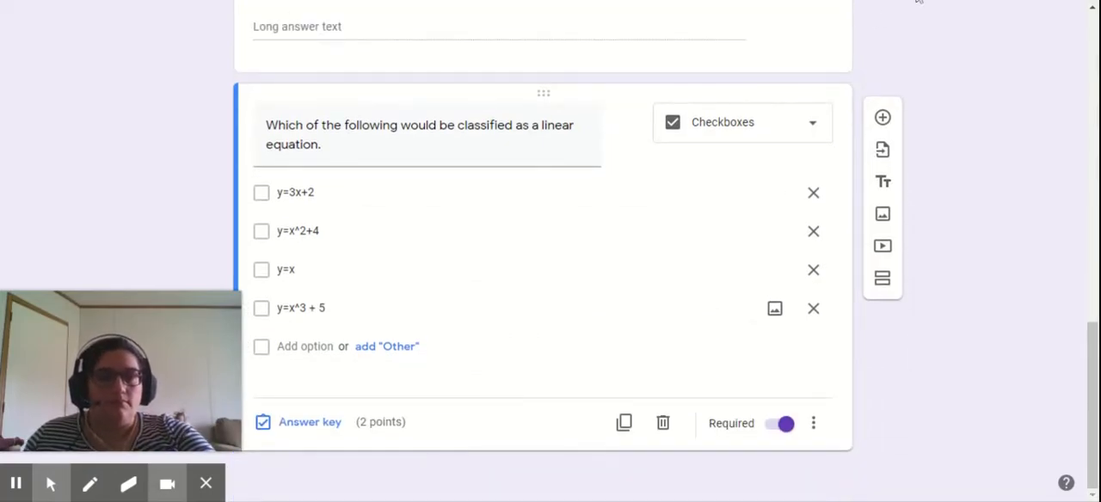
pyautogui.click(882, 117)
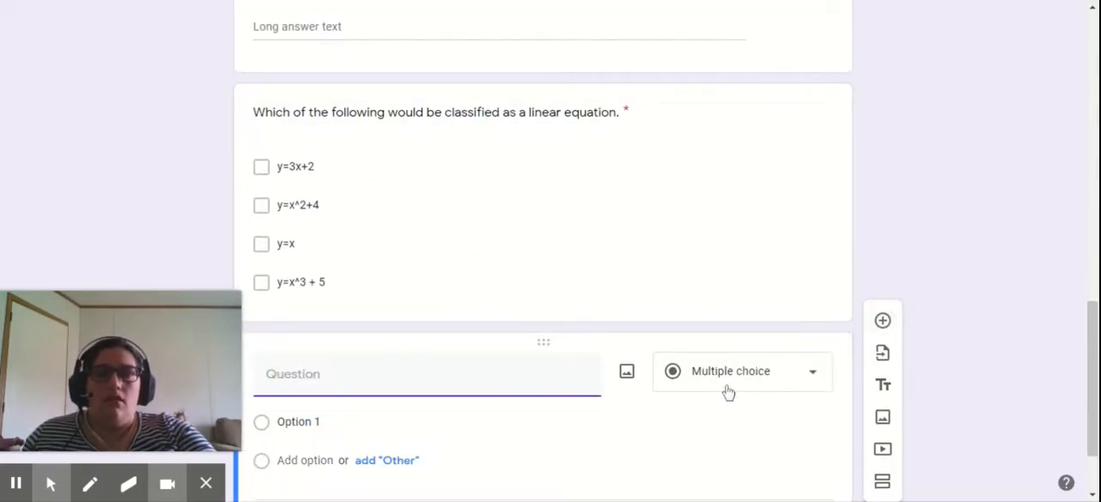
# - Mark y=3x+2 and y=x as the correct answers in the linear equation question's answer key and close the key
pyautogui.click(460, 245)
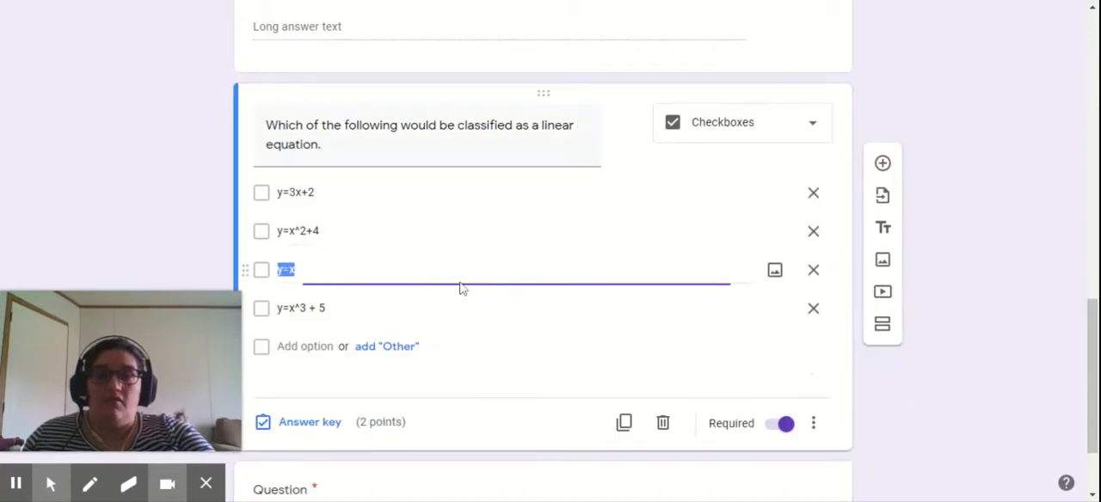
pyautogui.click(292, 418)
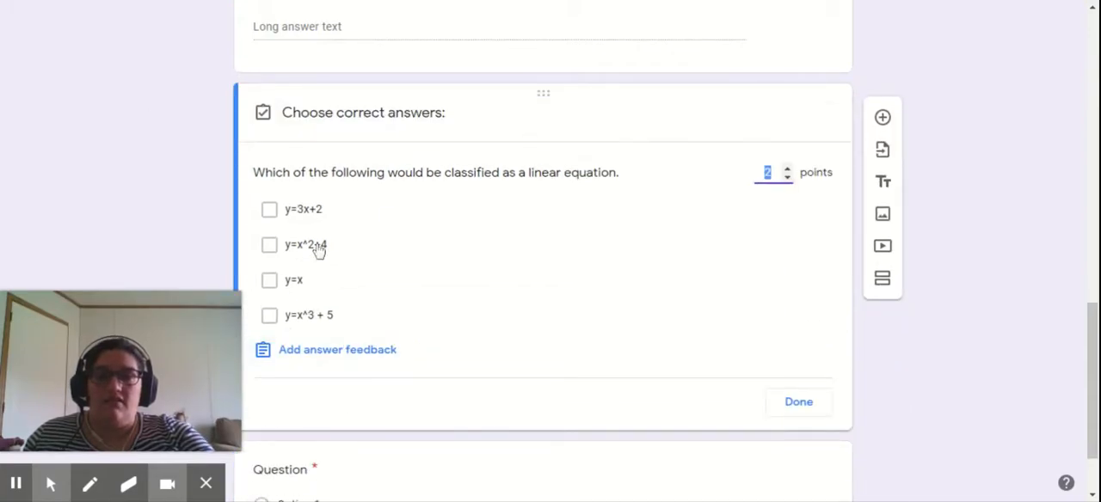
pyautogui.click(269, 209)
pyautogui.click(269, 279)
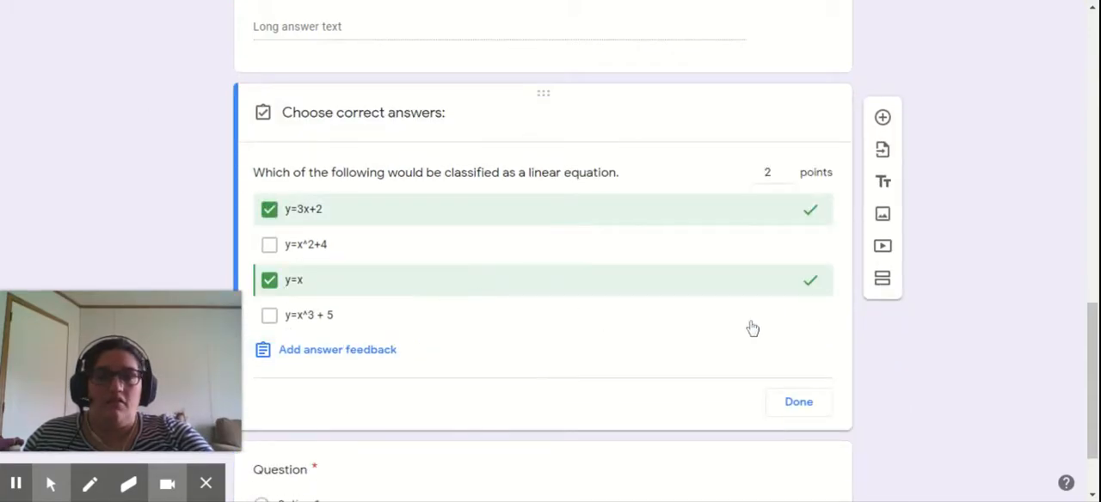
pyautogui.click(802, 409)
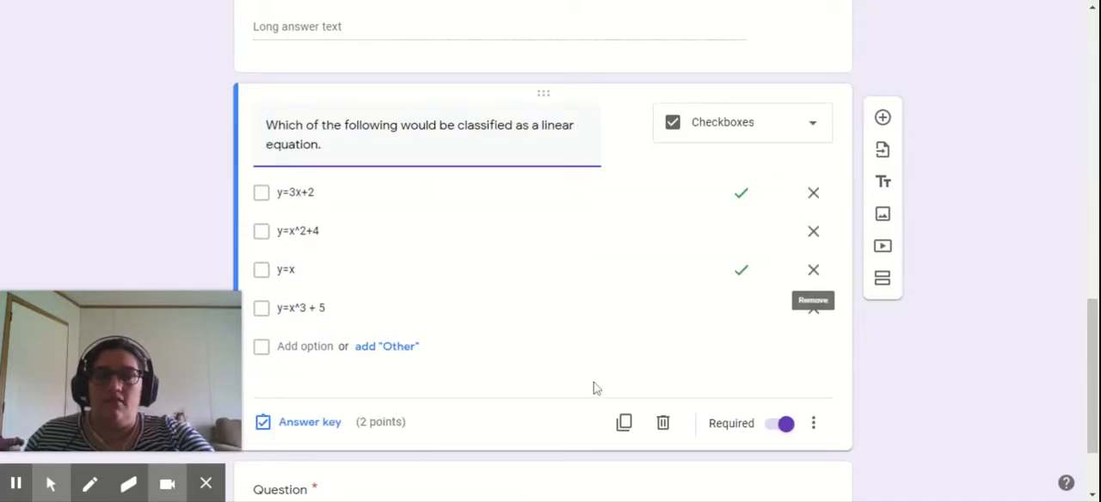
# - Change the blank question below the linear equation question to the Dropdown type
pyautogui.scroll(-2, 786, 356)
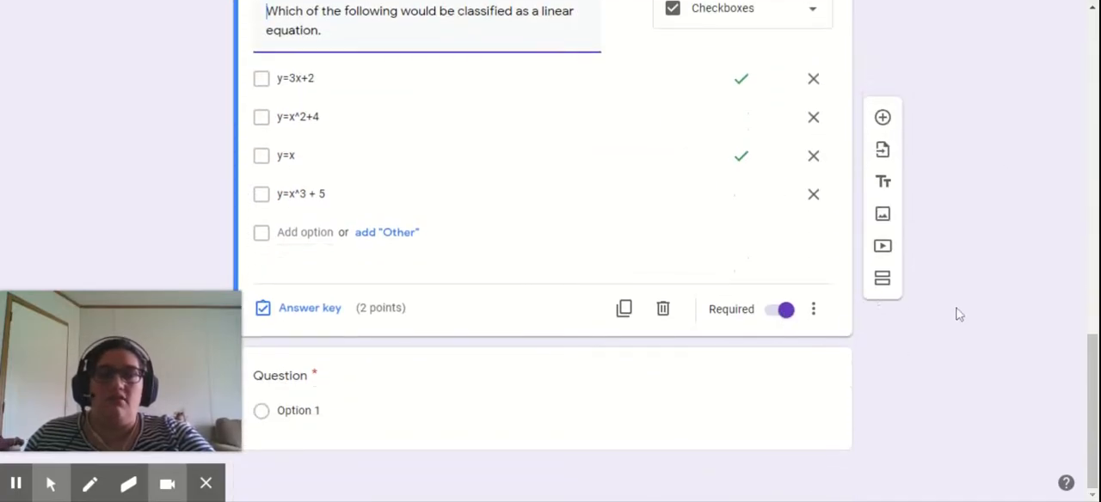
pyautogui.click(635, 393)
pyautogui.click(792, 285)
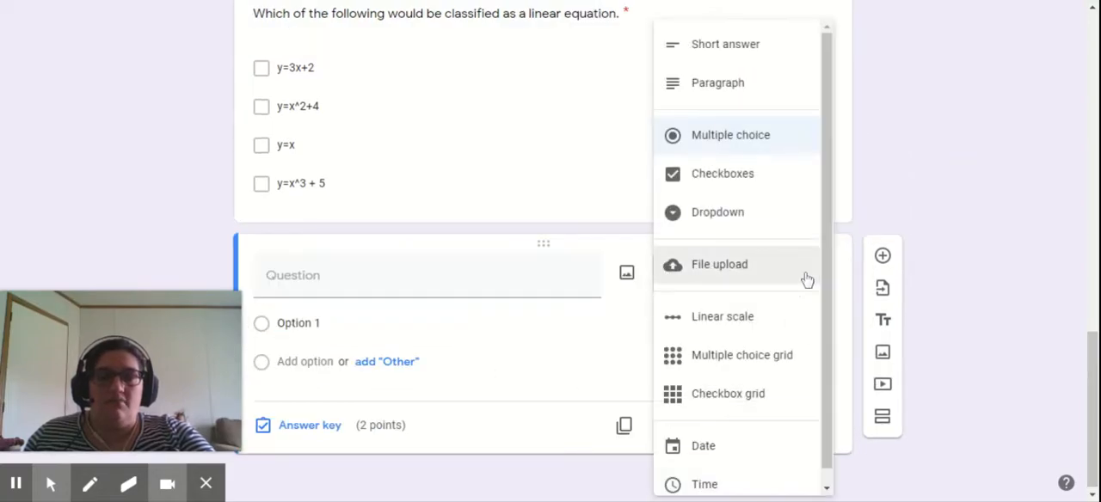
pyautogui.click(780, 217)
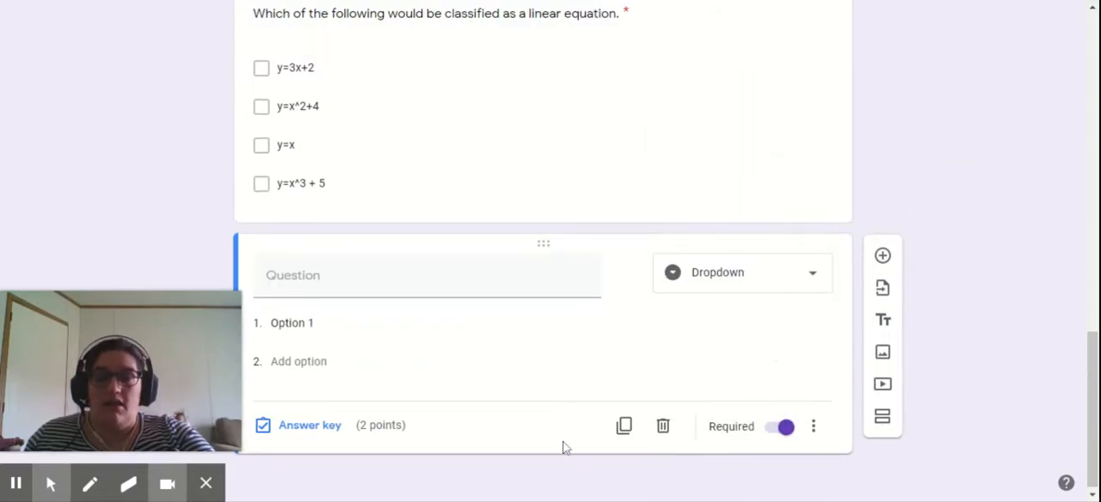
pyautogui.click(710, 284)
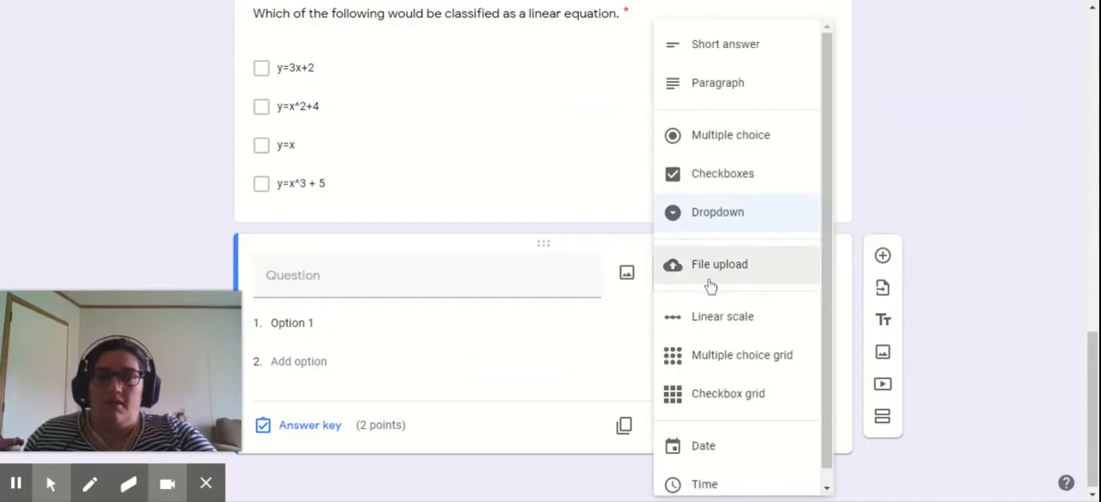
pyautogui.click(279, 337)
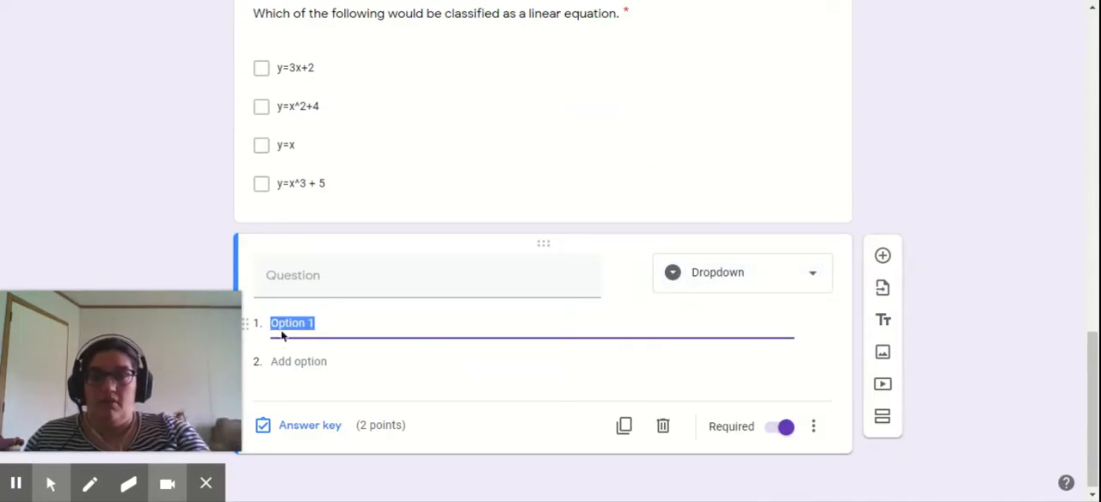
# - Change the blank fifth question to a file upload question and agree to let respondents upload files to Drive
pyautogui.click(770, 277)
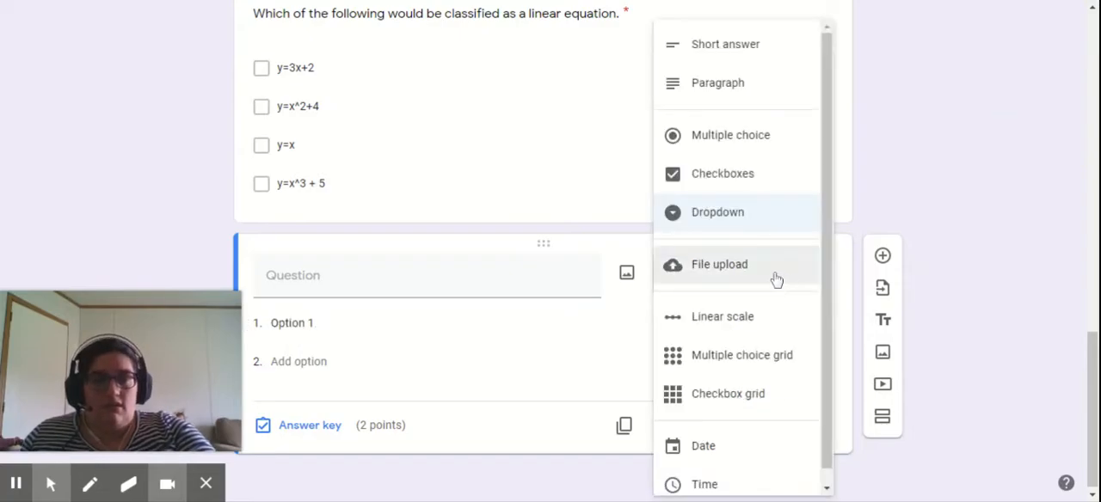
pyautogui.click(774, 281)
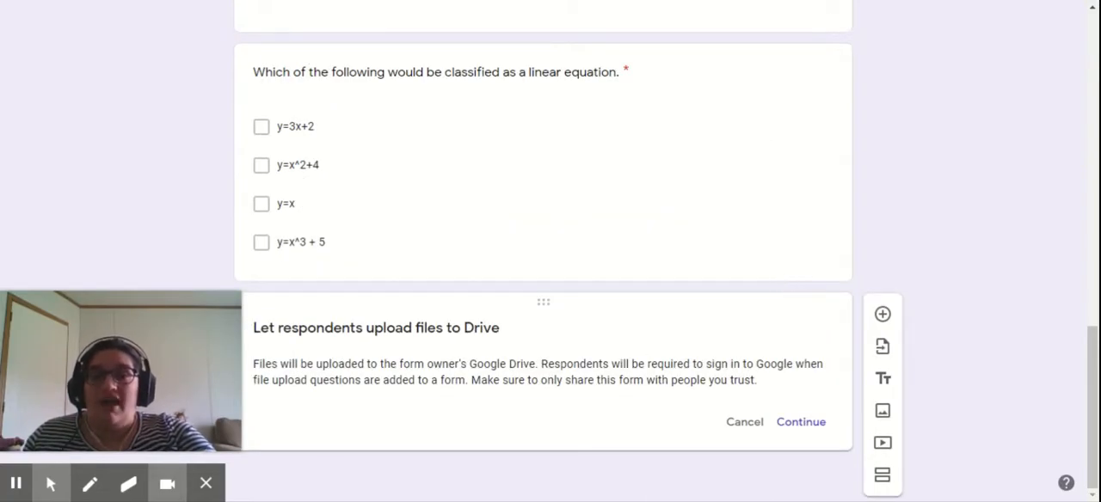
pyautogui.click(820, 426)
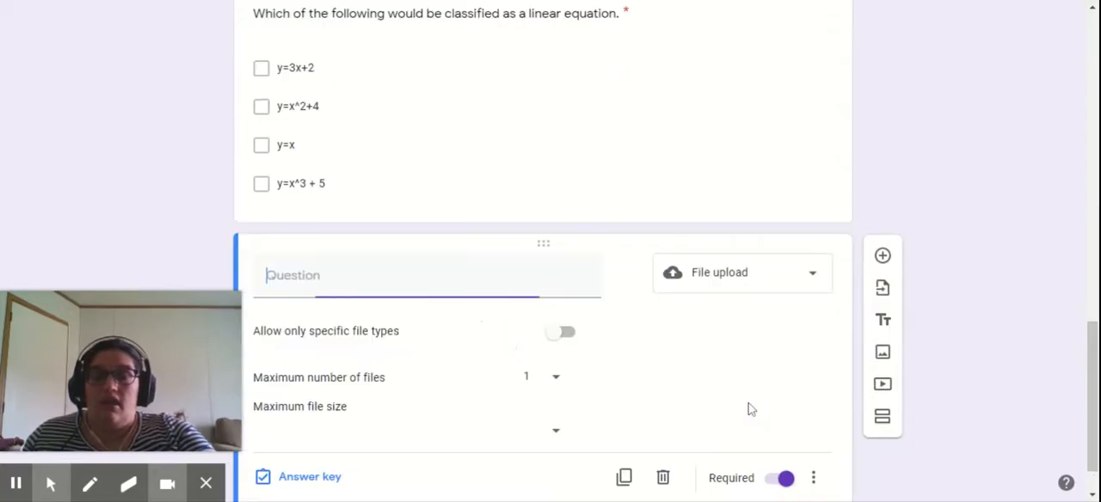
# - Enter "Draw a picture of your dog and submit it here." as the file upload question's text
pyautogui.click(476, 307)
pyautogui.click(426, 275)
pyautogui.write('Dra')
pyautogui.write('w a pitcu')
pyautogui.press('BackSpace')
pyautogui.press('BackSpace')
pyautogui.write('cture of ')
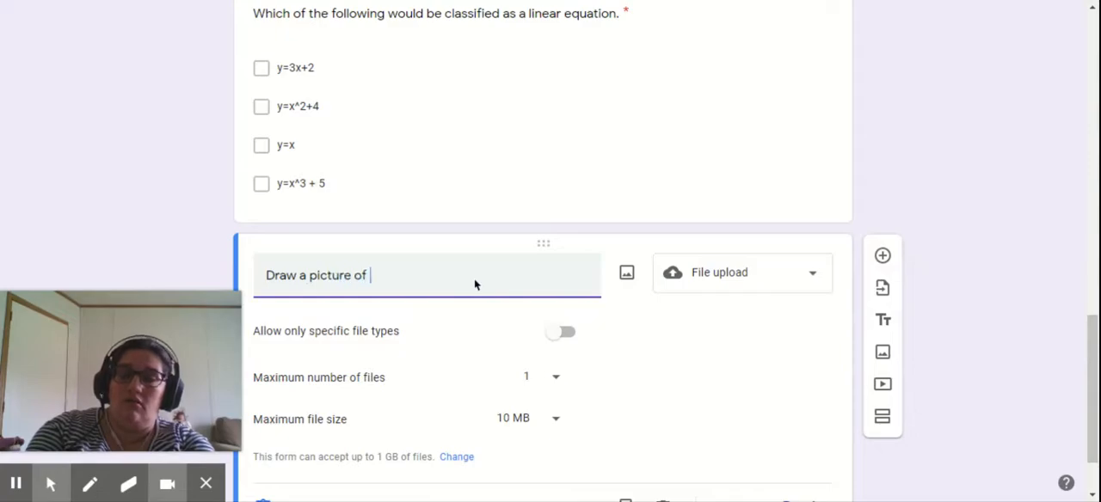
pyautogui.write('your dog and submit it here.')
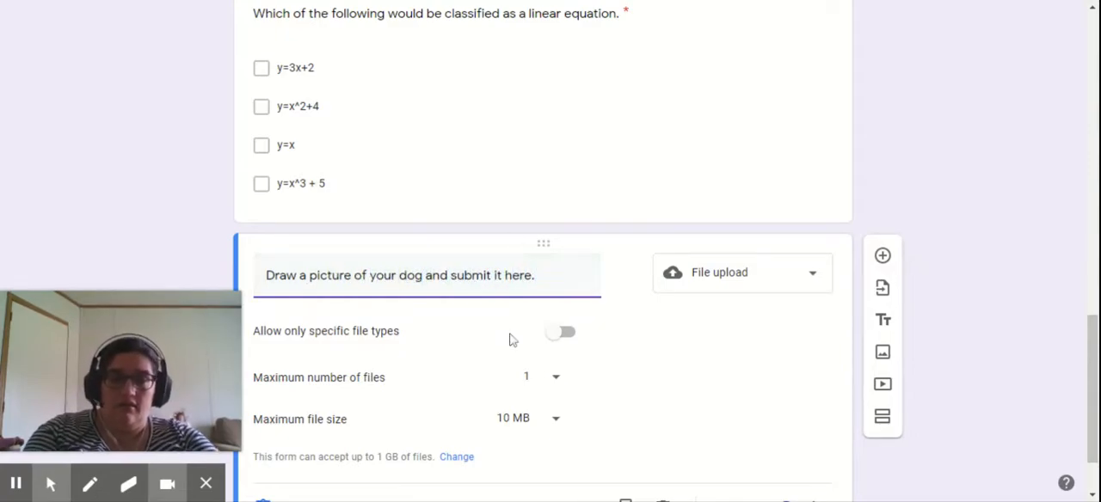
# - Allow only Drawing and Image file types for the dog picture upload and keep the maximum number of files at 1
pyautogui.click(555, 340)
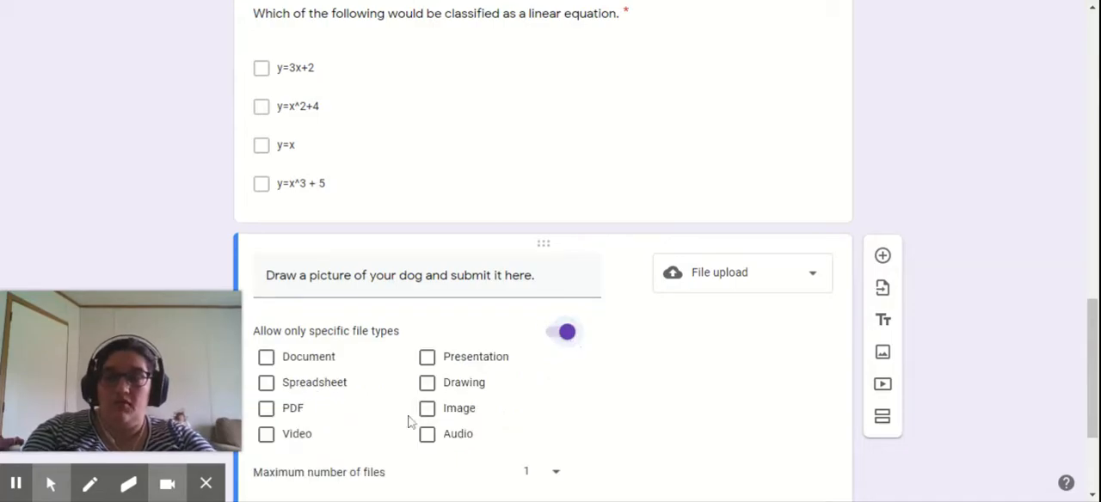
pyautogui.click(428, 385)
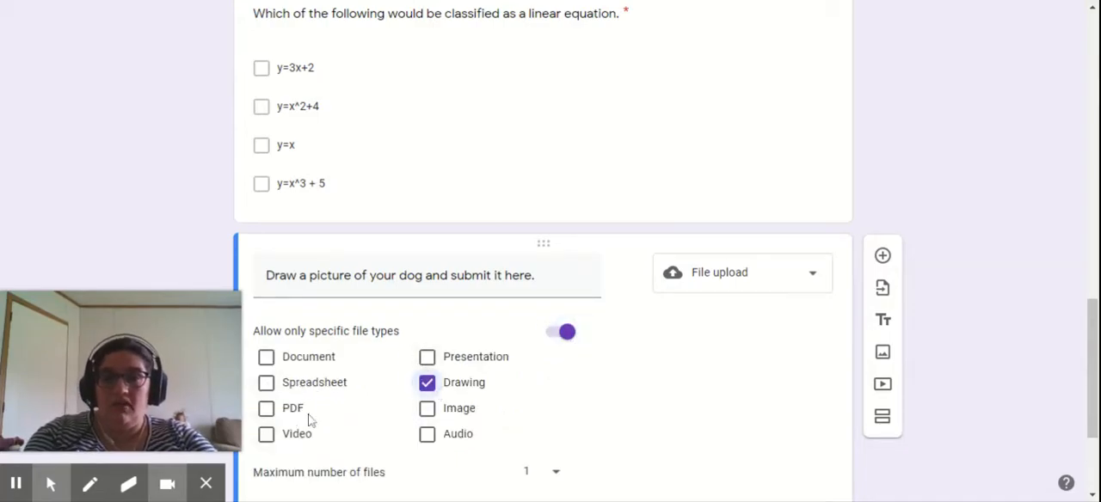
pyautogui.click(427, 409)
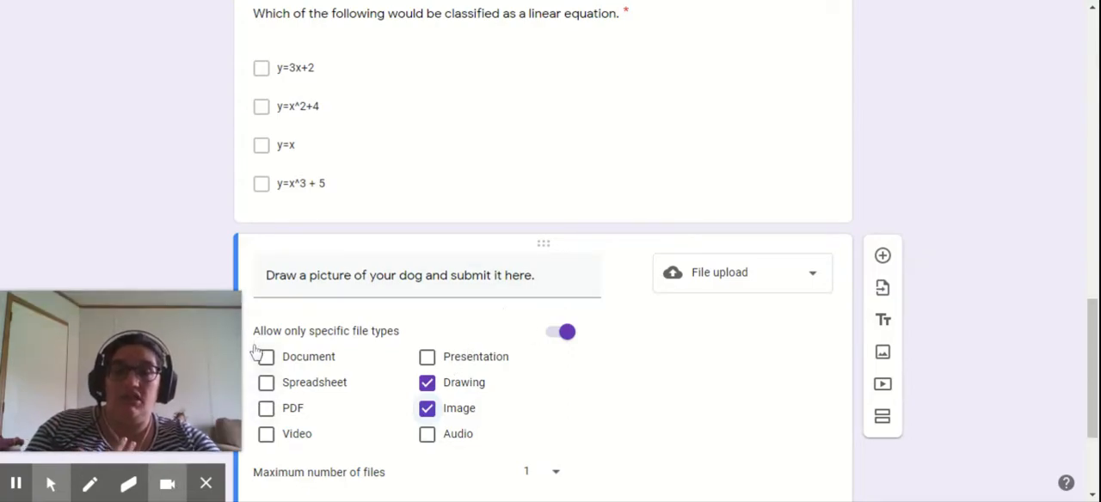
pyautogui.click(550, 476)
pyautogui.click(534, 391)
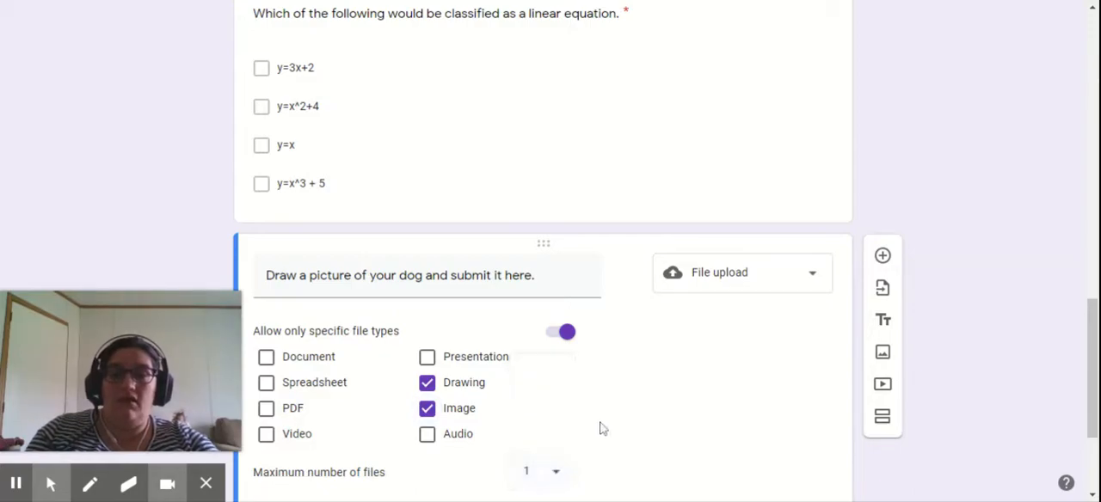
# - Set the dog picture upload question's value to 5 points in its answer key
pyautogui.scroll(-2, 613, 454)
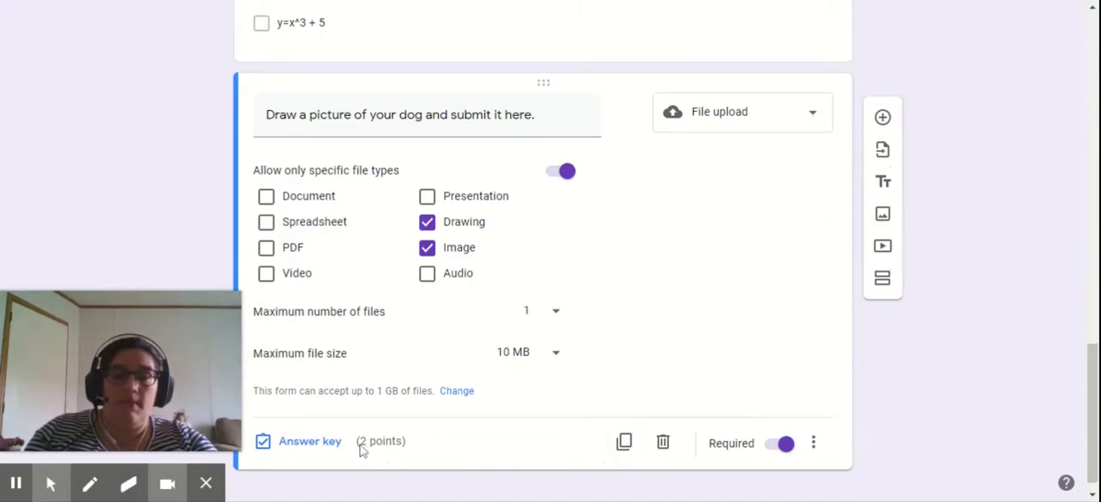
pyautogui.click(742, 125)
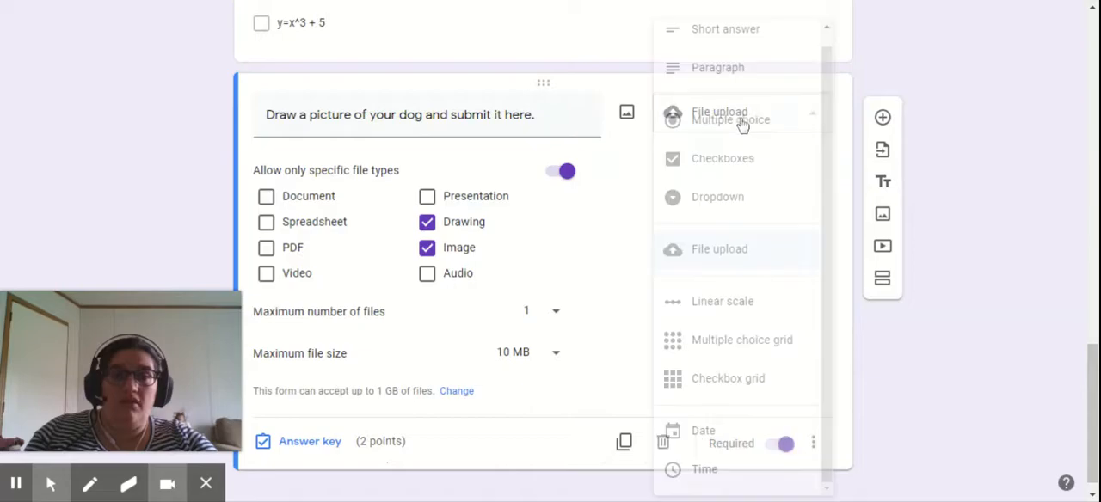
pyautogui.click(279, 447)
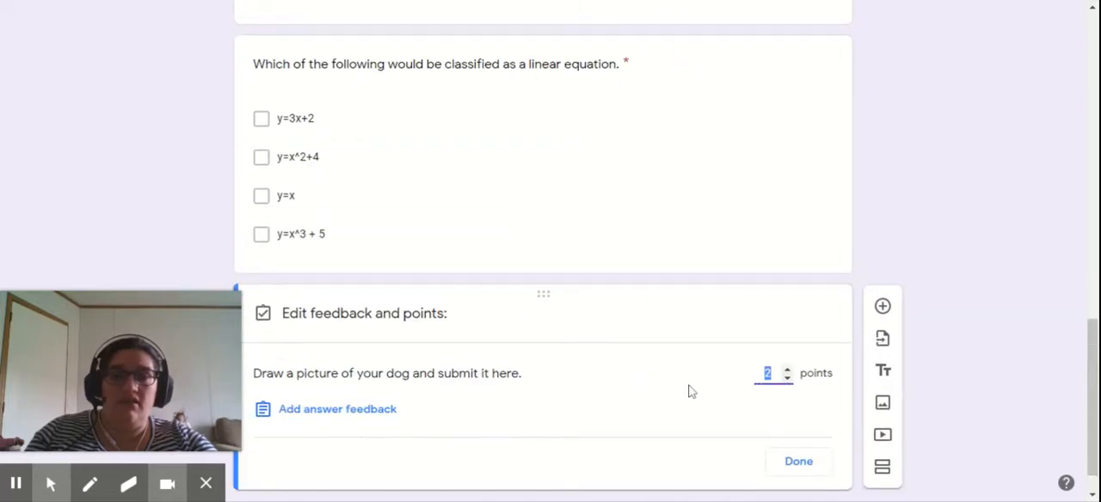
pyautogui.click(797, 463)
pyautogui.scroll(-3, 774, 258)
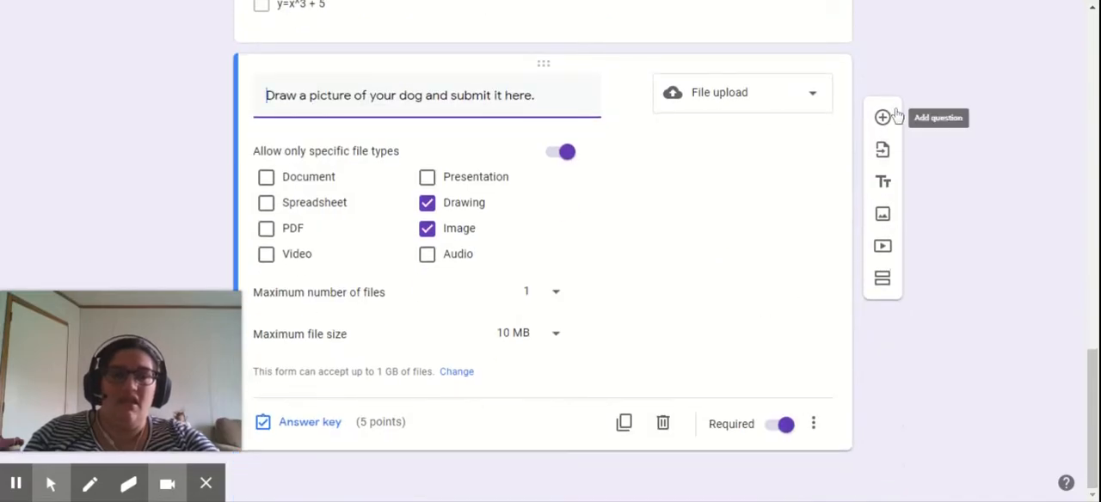
# - Add a linear scale question below the dog picture upload with the text "How much do you like chocolate?"
pyautogui.click(882, 117)
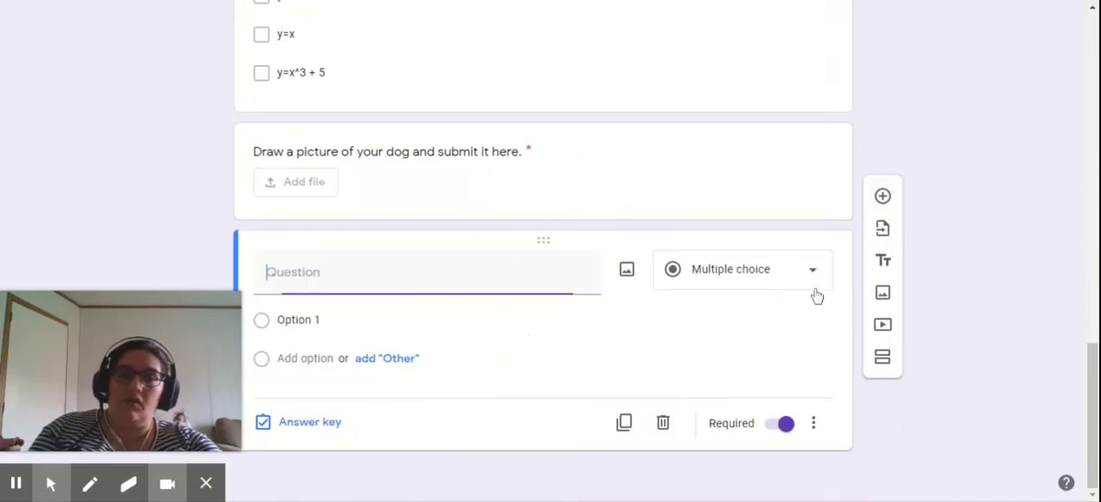
pyautogui.click(693, 280)
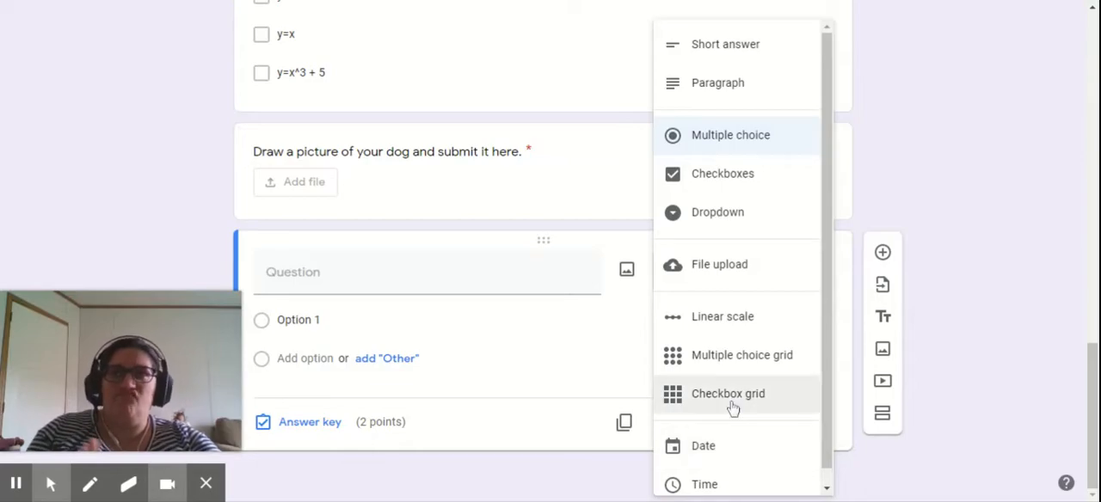
pyautogui.click(711, 321)
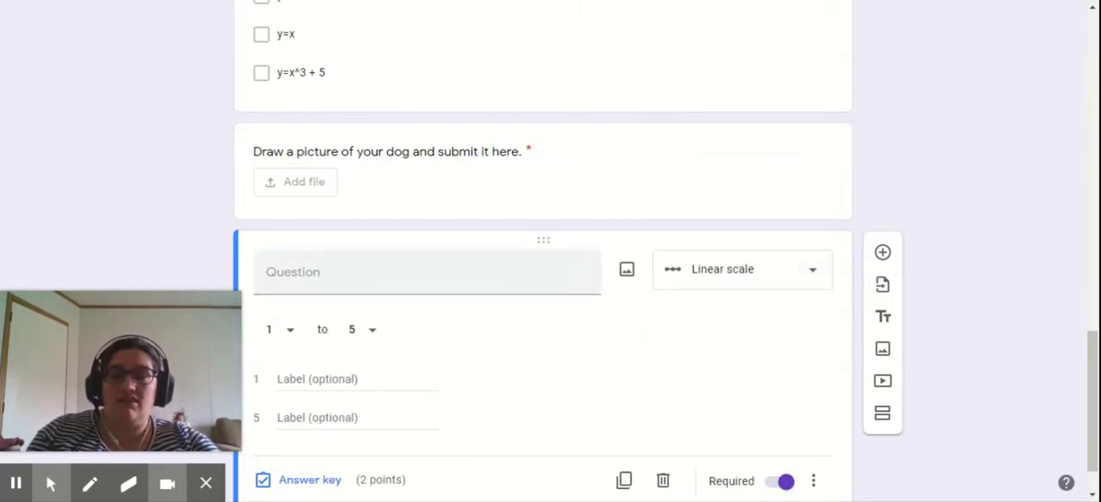
pyautogui.click(292, 273)
pyautogui.write('How m')
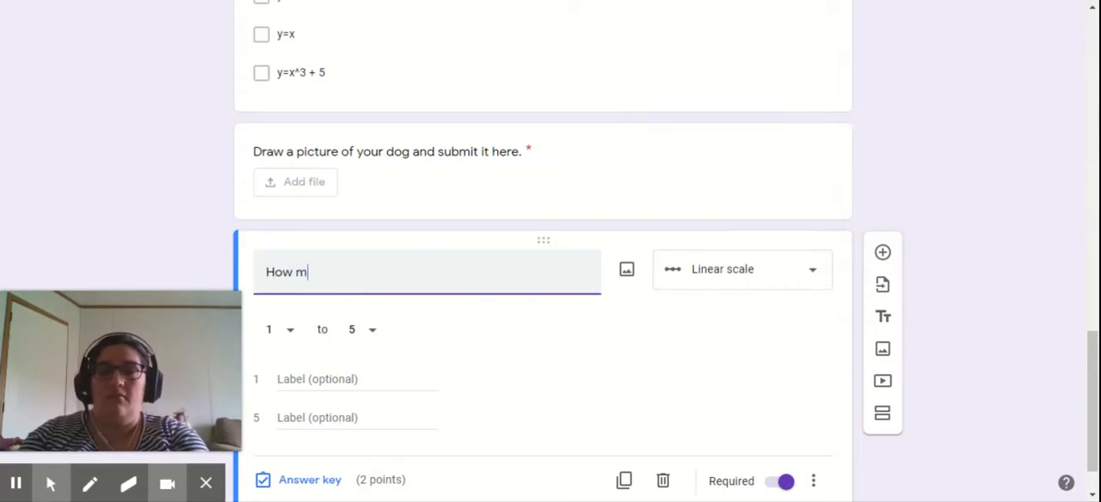
pyautogui.write('iuch do you like chocolate?')
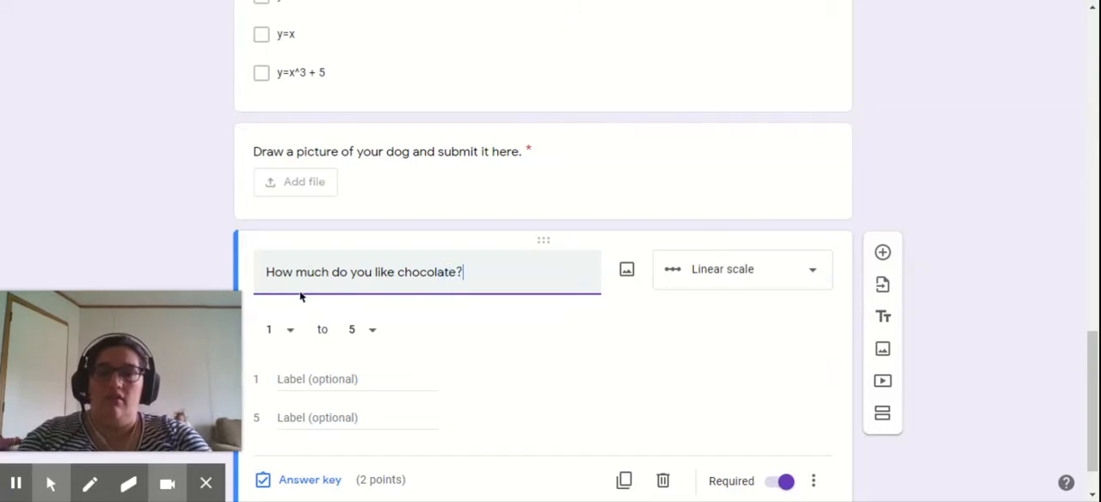
# - Label scale value 1 "I hate it" and value 5 "It's my favorite" in the chocolate question
pyautogui.click(327, 378)
pyautogui.write('I hate it')
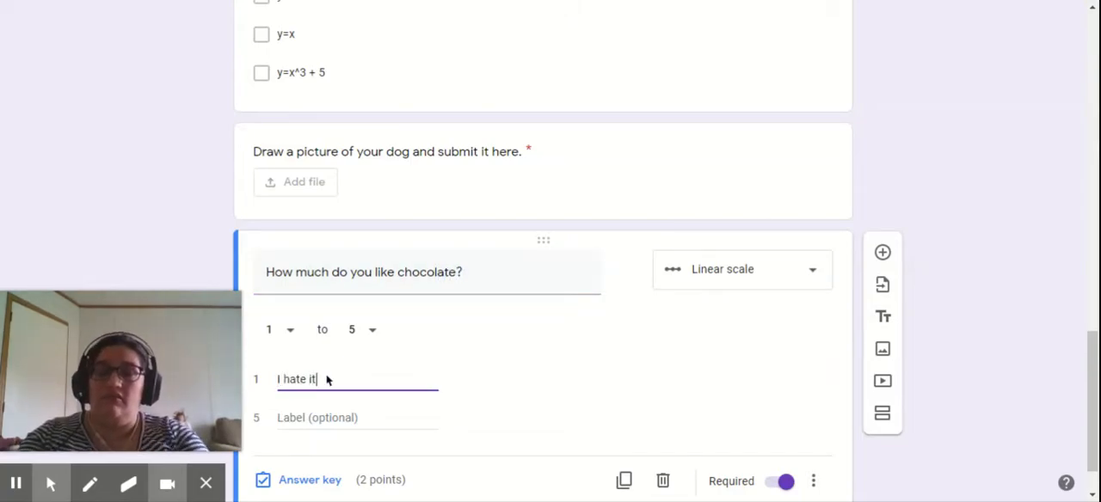
pyautogui.click(365, 420)
pyautogui.write("It's my favorite")
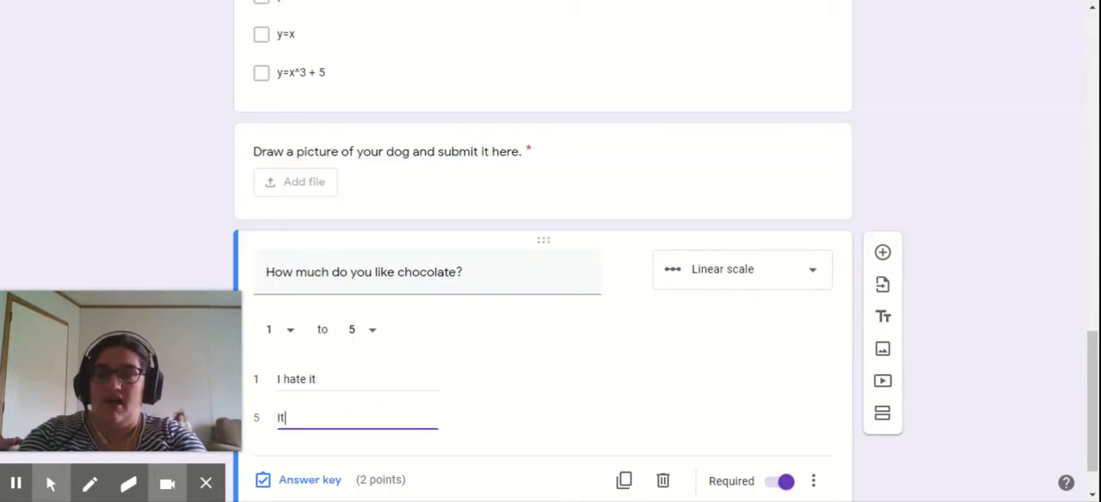
# - Set the chocolate question's value to 0 points in its answer key
pyautogui.scroll(-1, 420, 456)
pyautogui.click(341, 422)
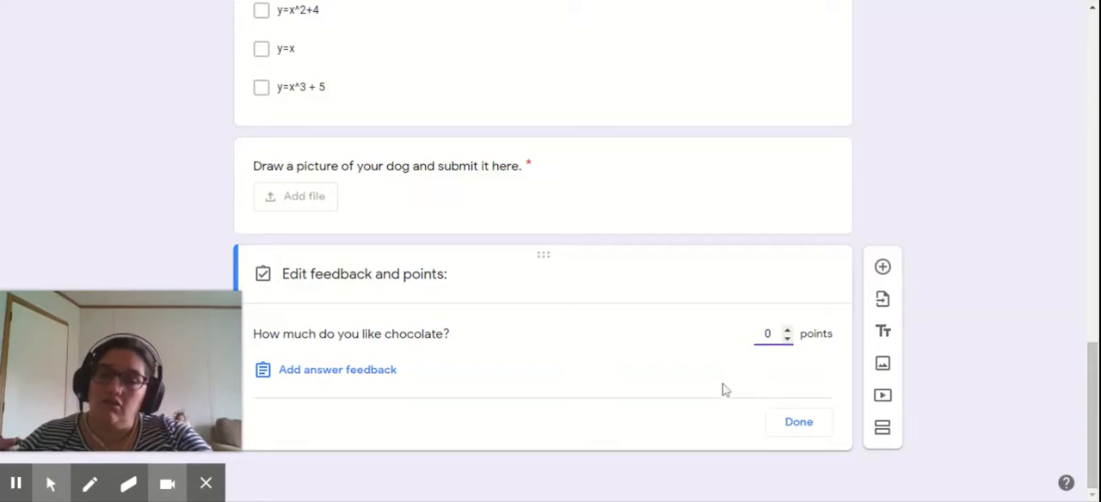
pyautogui.click(813, 430)
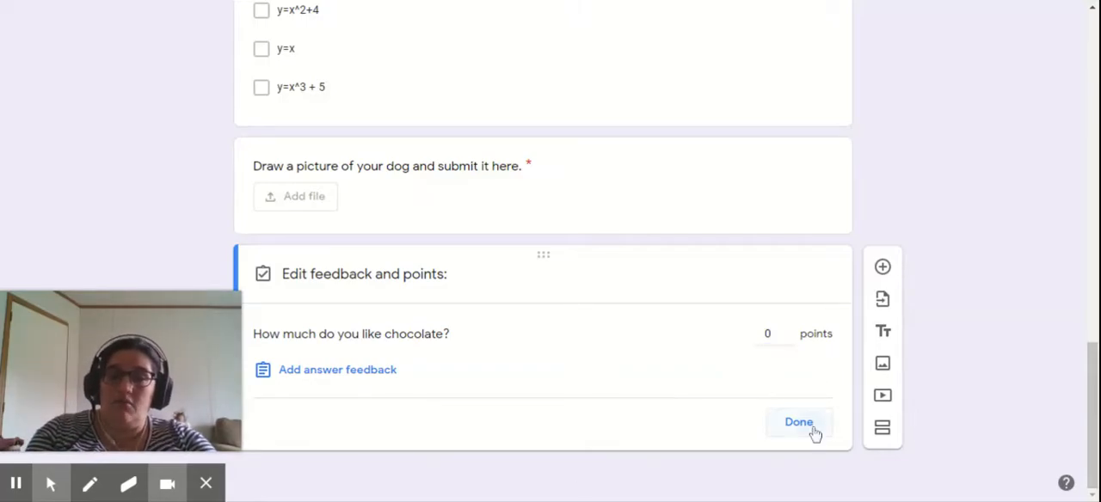
pyautogui.click(799, 422)
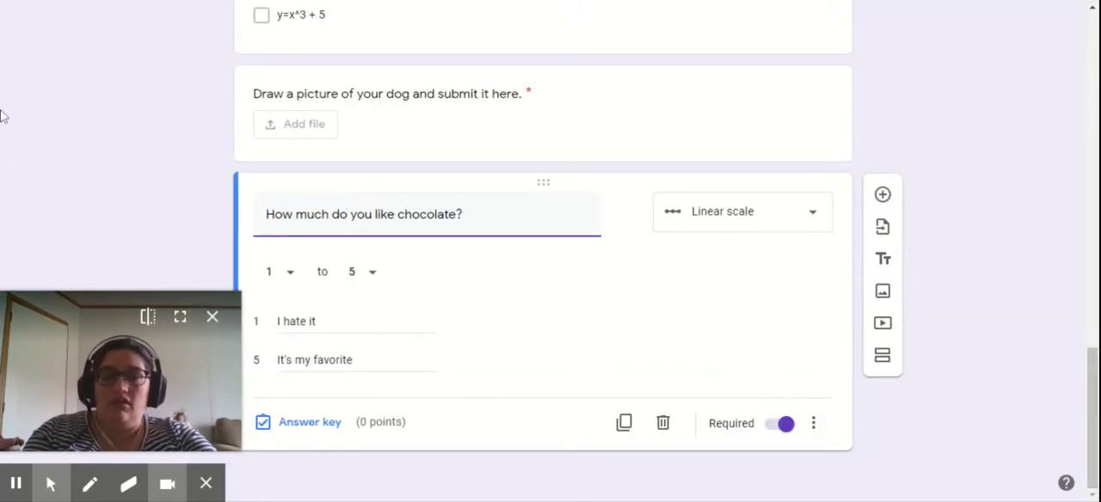
# - Add a blank question below the chocolate question and try the Multiple choice grid and Checkbox grid types on it
pyautogui.click(881, 196)
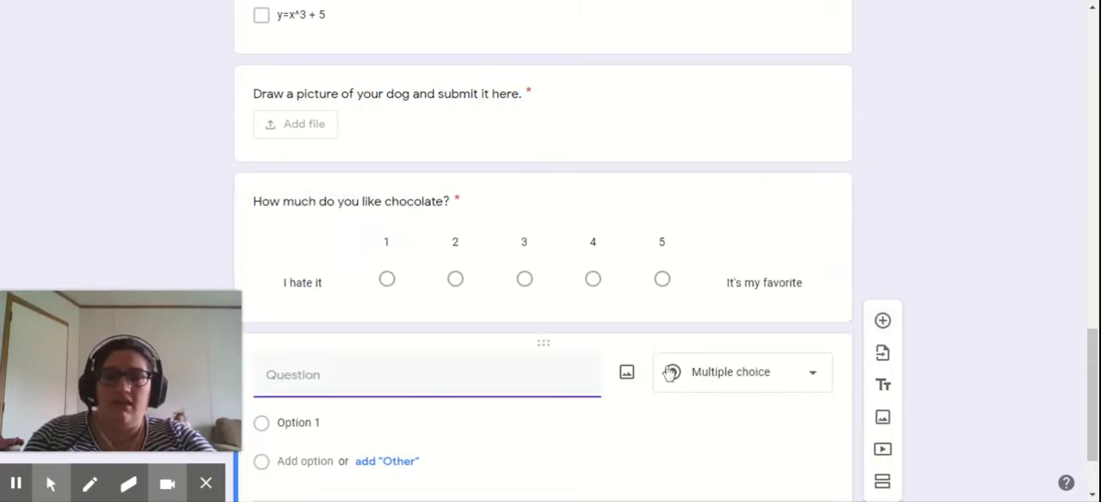
pyautogui.click(742, 376)
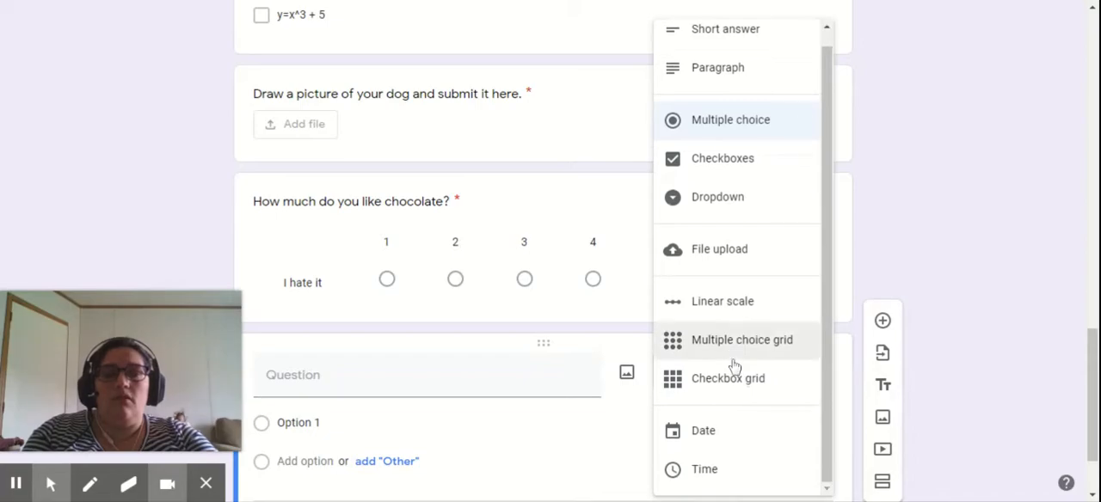
pyautogui.click(731, 348)
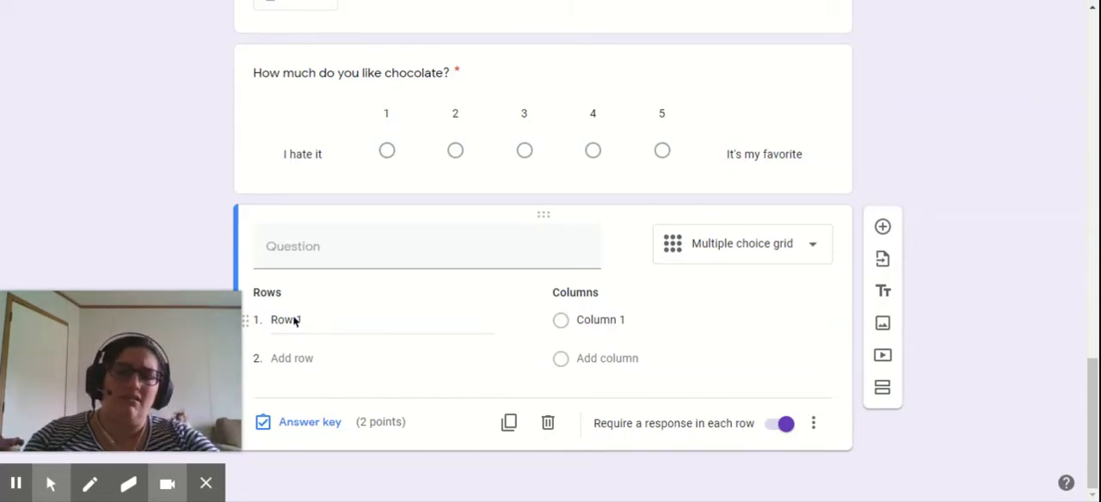
pyautogui.click(760, 263)
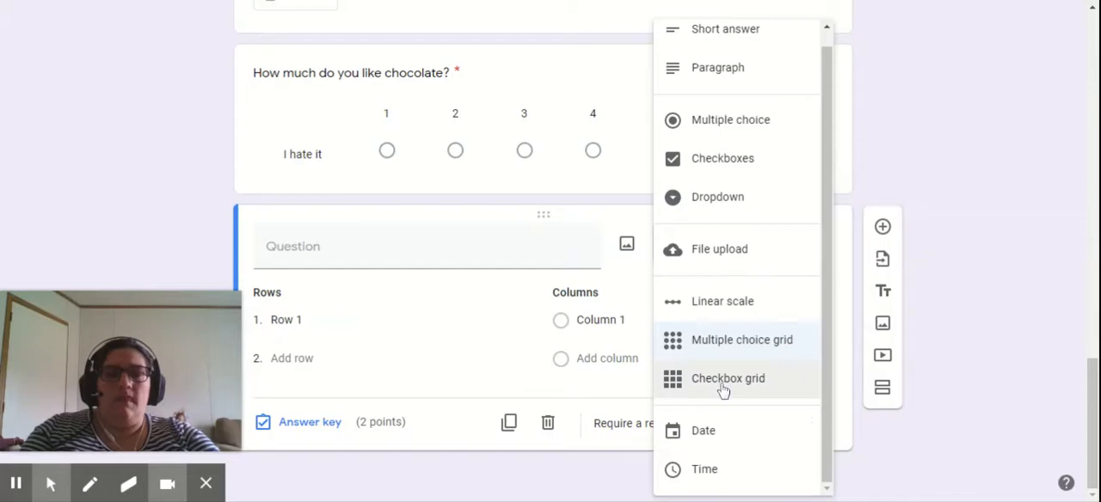
pyautogui.click(722, 380)
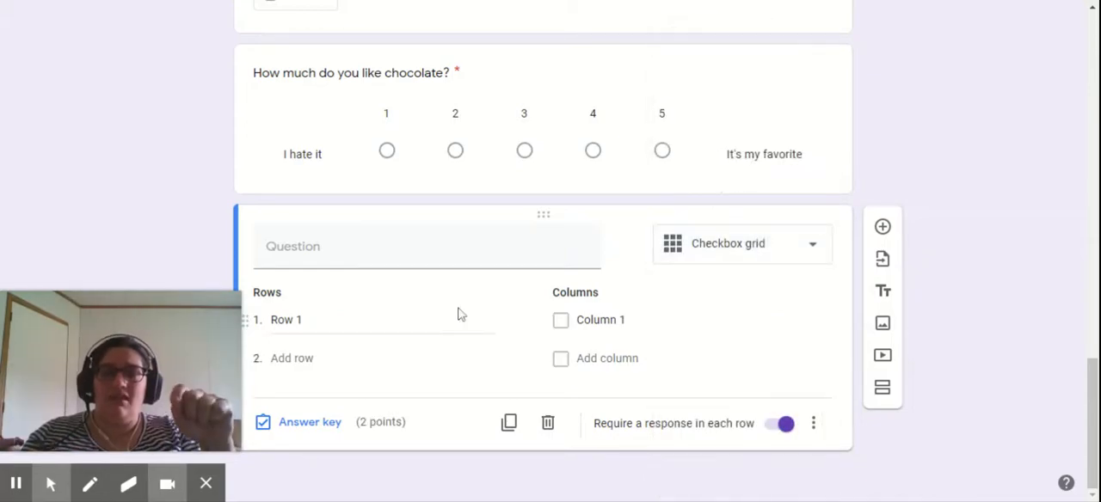
# - Change the blank question to the Date type and enter "When were you born?" as its text
pyautogui.click(676, 253)
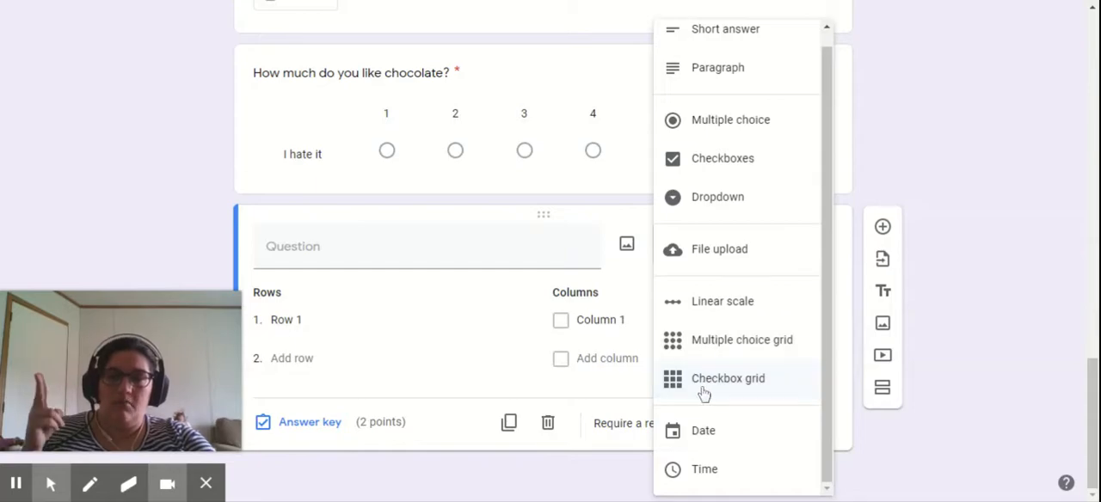
pyautogui.click(695, 430)
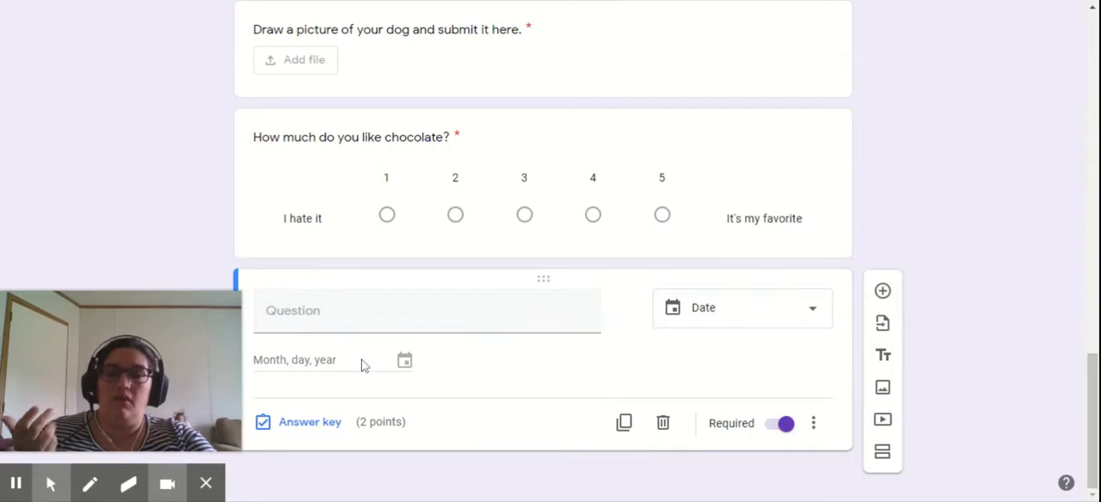
pyautogui.click(420, 313)
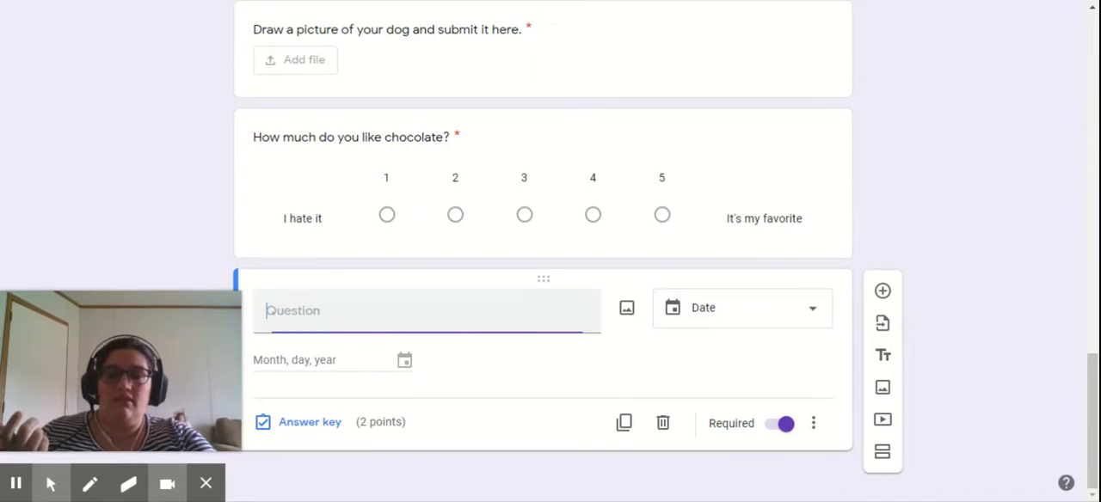
pyautogui.write('When we')
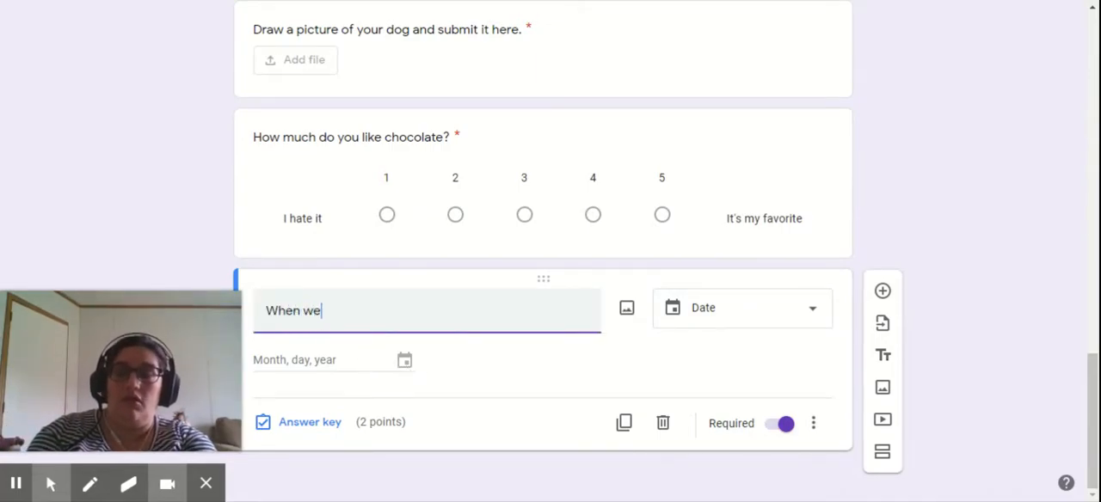
pyautogui.write('re you born?')
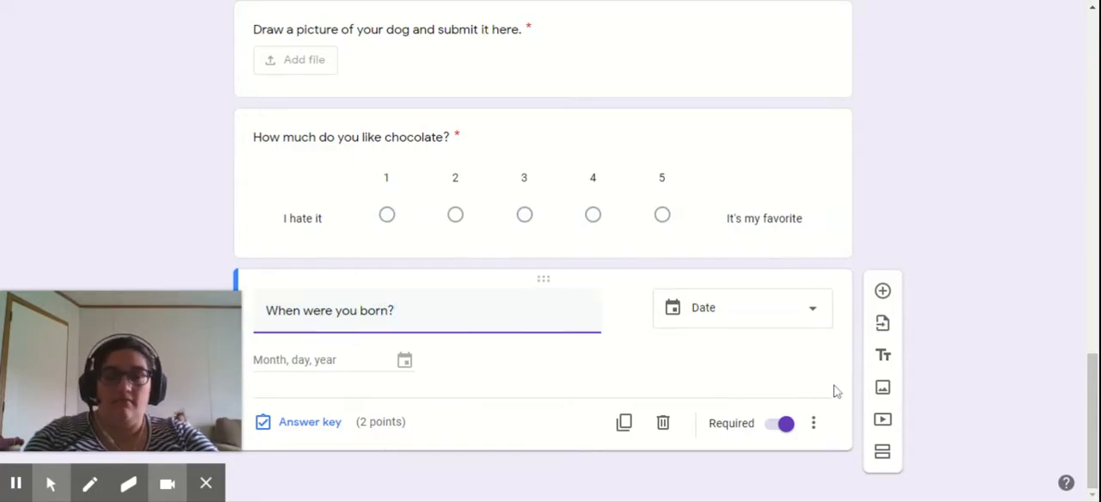
# - Add another question below the birth date question and set it to the Time type
pyautogui.click(884, 292)
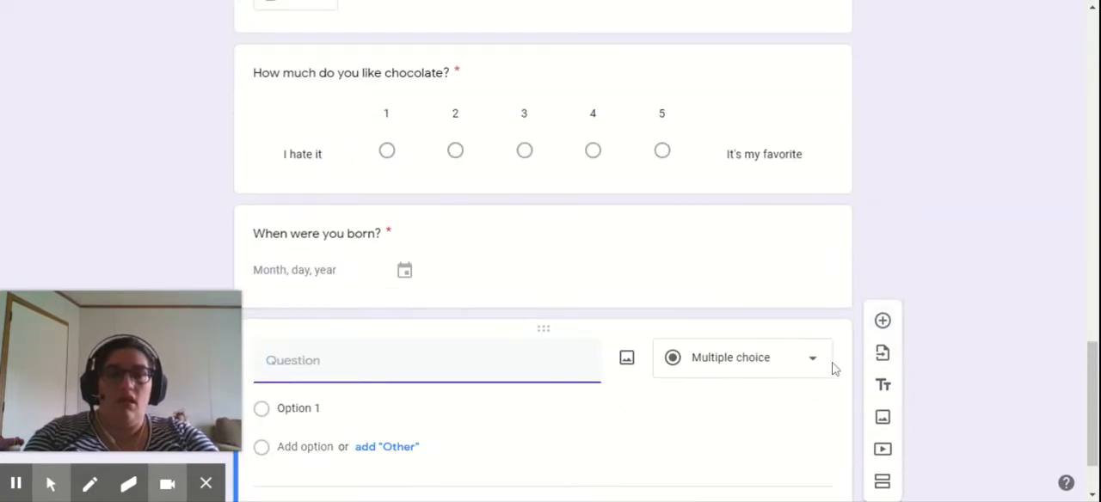
pyautogui.click(773, 360)
pyautogui.click(777, 362)
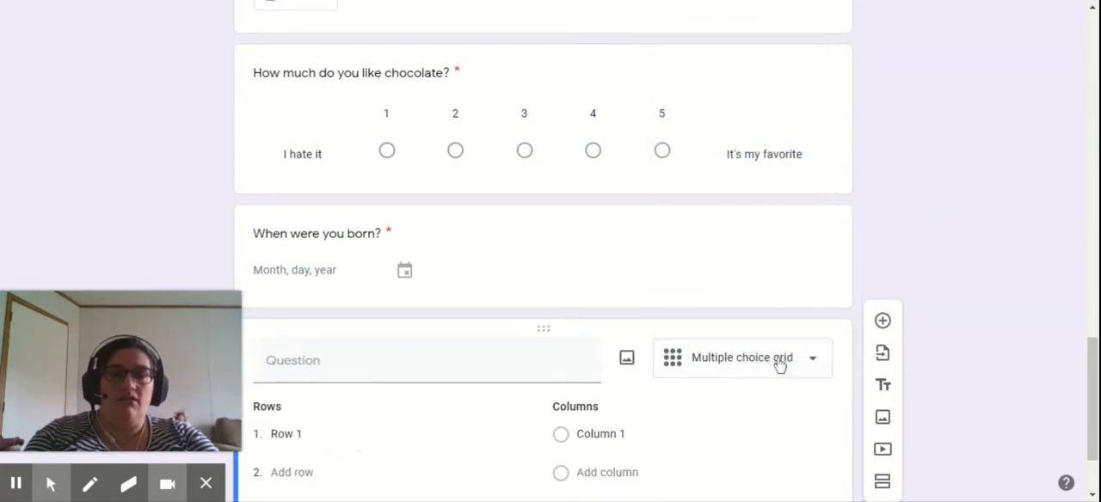
pyautogui.click(779, 365)
pyautogui.scroll(-1, 759, 411)
pyautogui.click(715, 468)
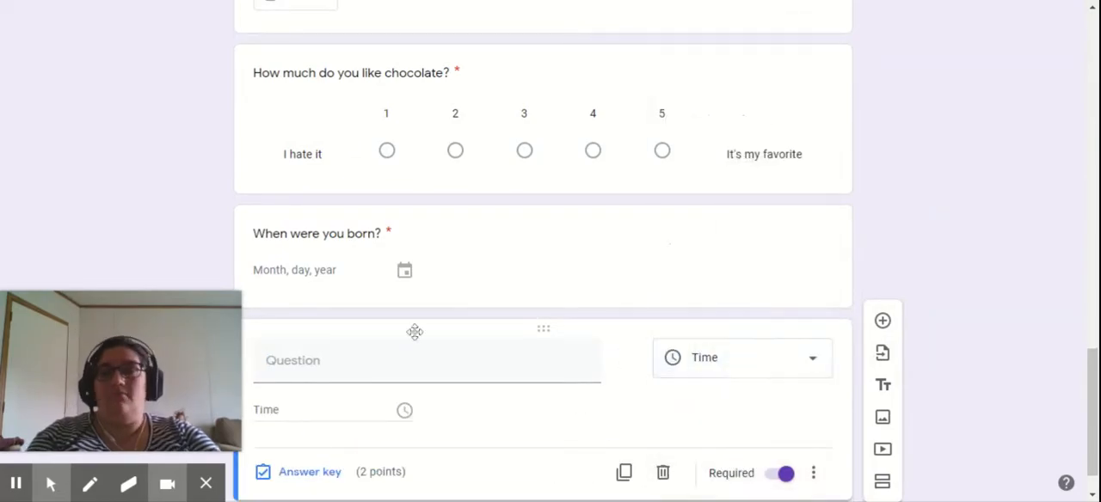
# - Enter "What time did you finish the quiz?" as the time question's text
pyautogui.click(415, 361)
pyautogui.write('What time did you finsih')
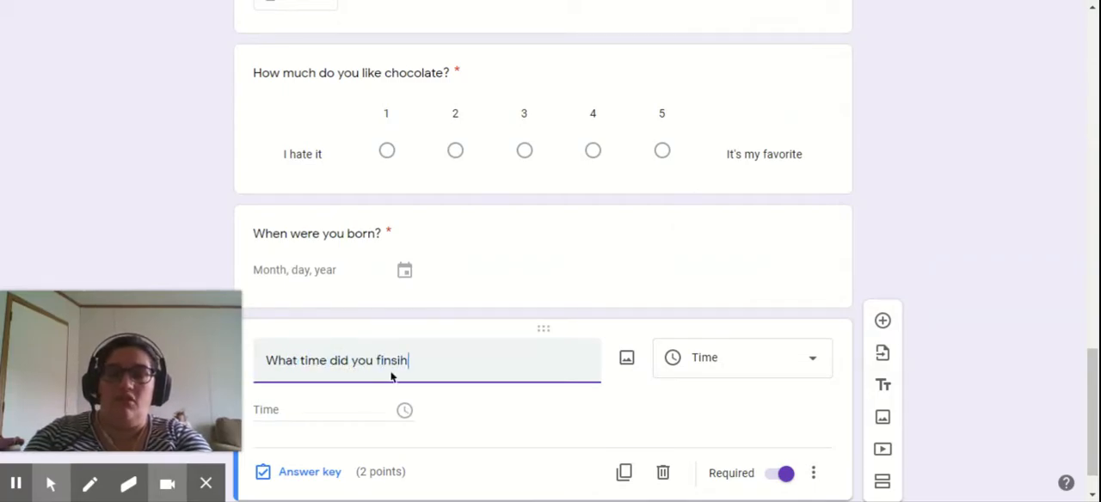
pyautogui.press('BackSpace')
pyautogui.press('BackSpace')
pyautogui.press('BackSpace')
pyautogui.write('ish the quiz?')
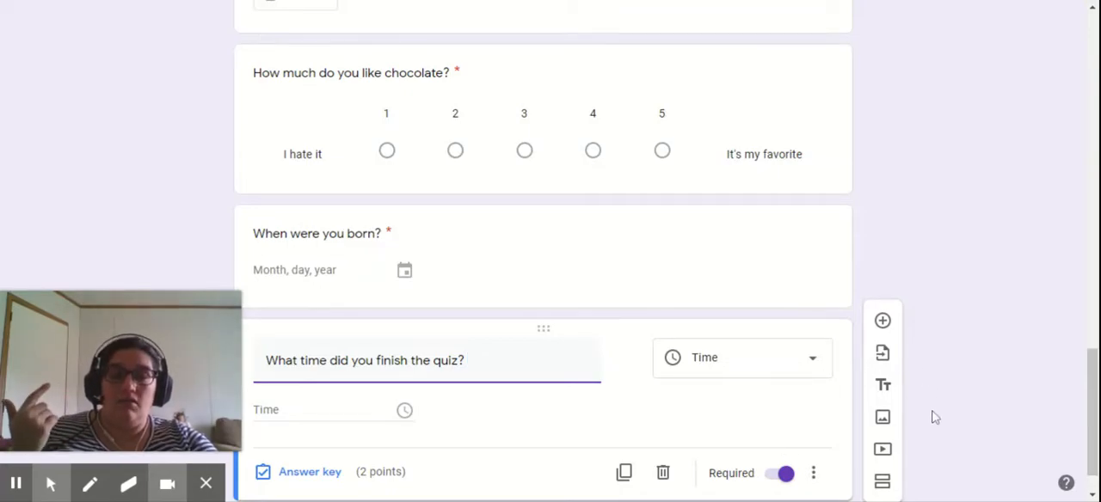
# - Make the linear scale question about chocolate optional instead of required
pyautogui.scroll(-1, 937, 421)
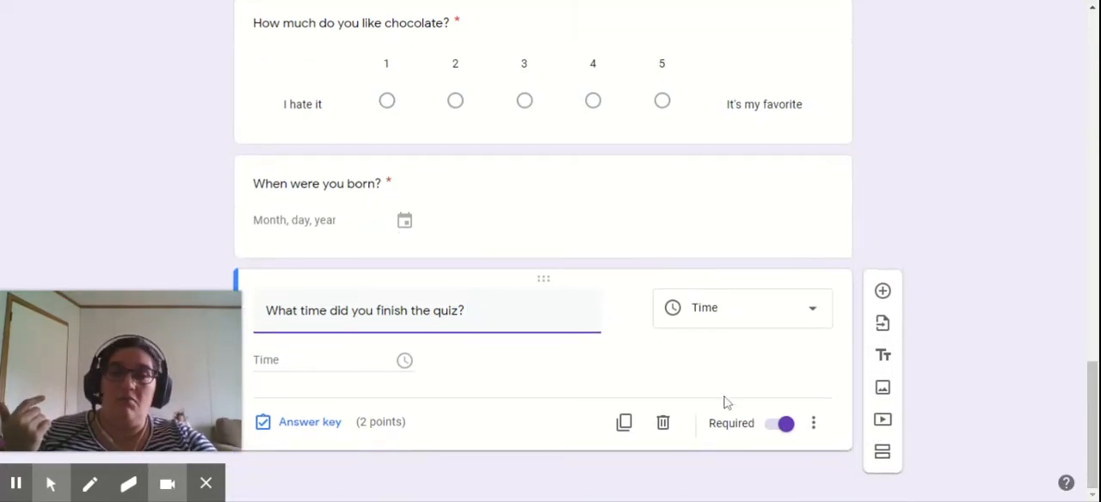
pyautogui.scroll(1, 708, 221)
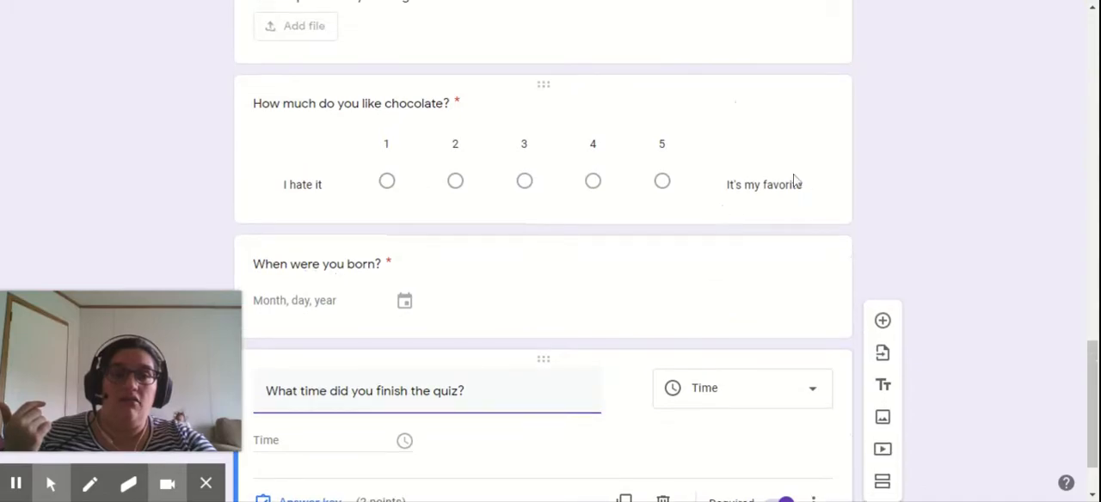
pyautogui.click(791, 181)
pyautogui.click(789, 337)
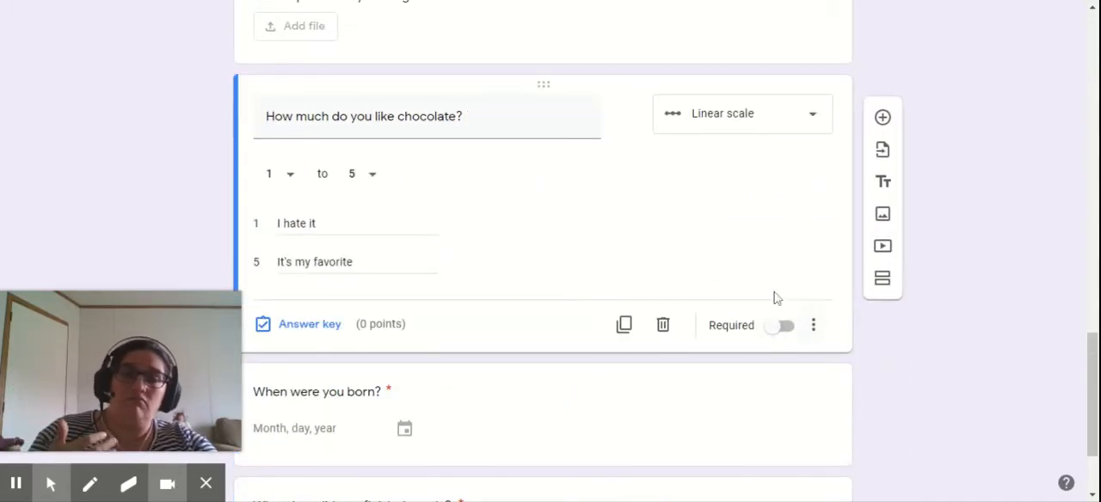
pyautogui.click(313, 326)
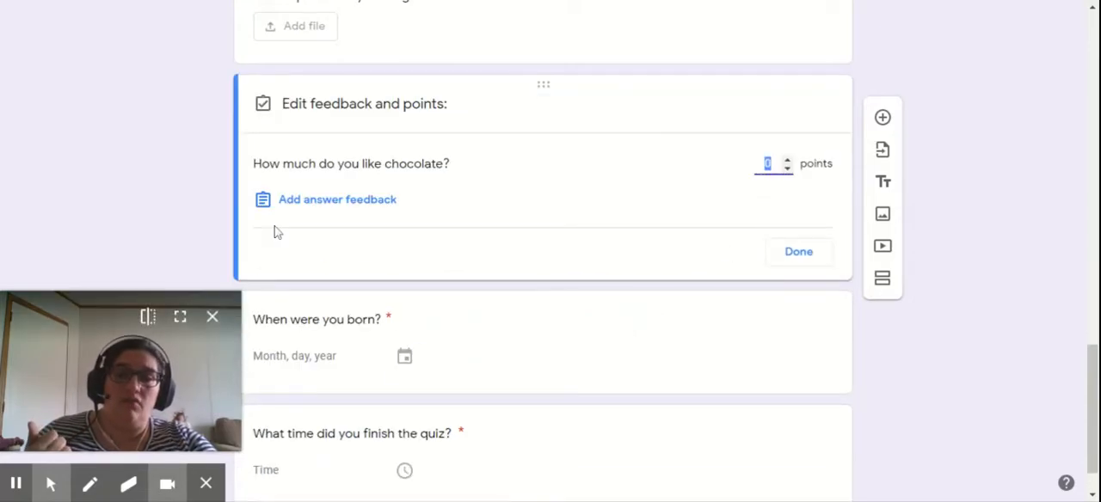
pyautogui.click(346, 204)
pyautogui.click(509, 131)
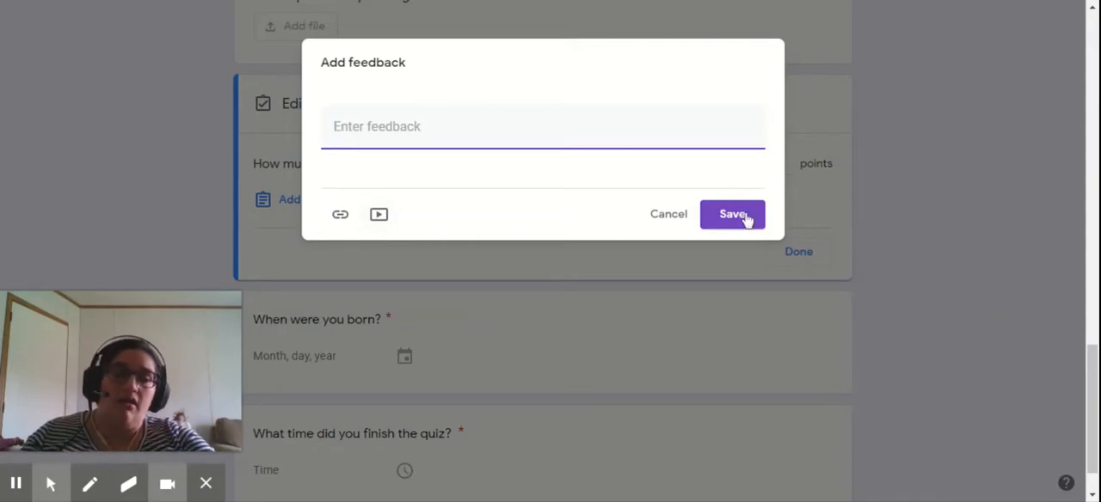
pyautogui.click(674, 222)
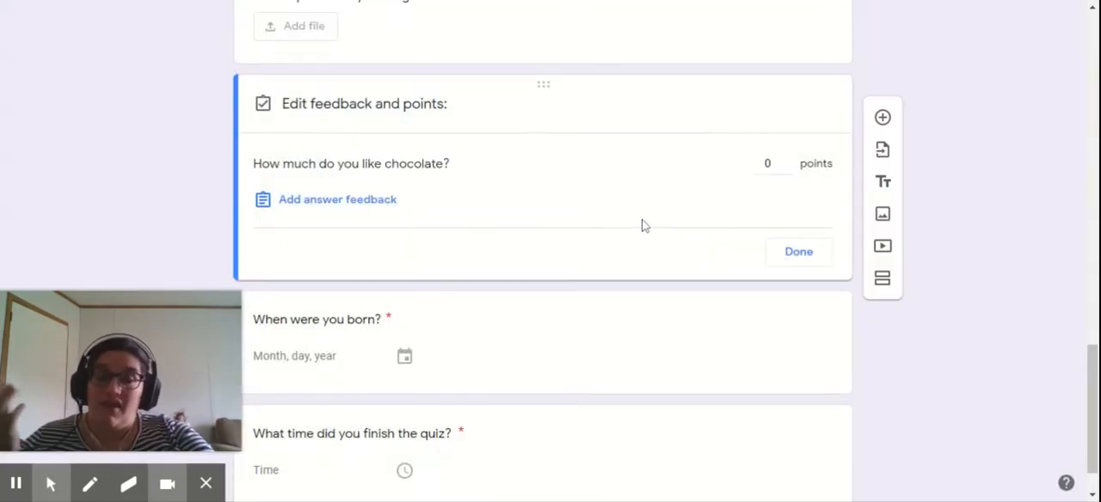
# - Set the quiz's header image to the colored pencils photo from the Work and School themes
pyautogui.scroll(-1, 422, 317)
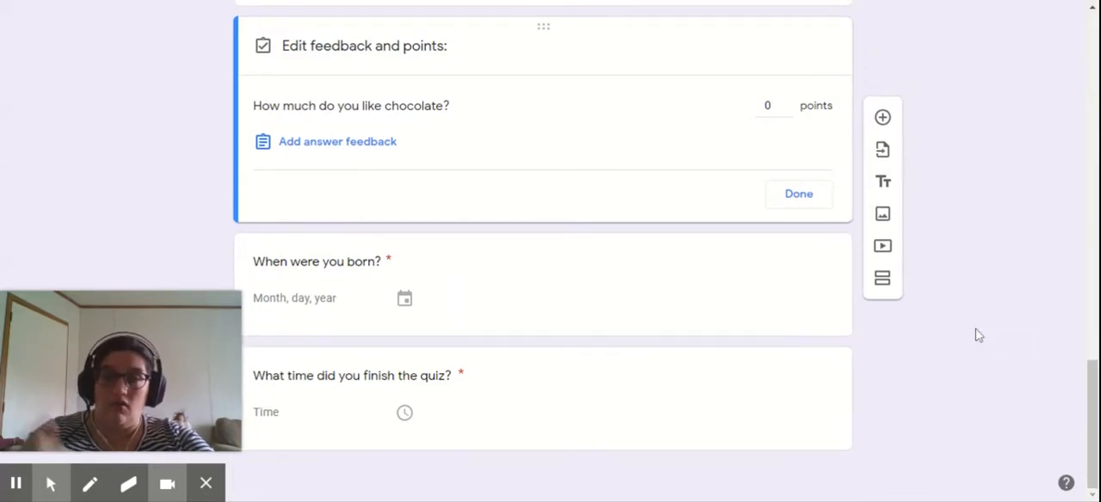
pyautogui.scroll(15, 951, 332)
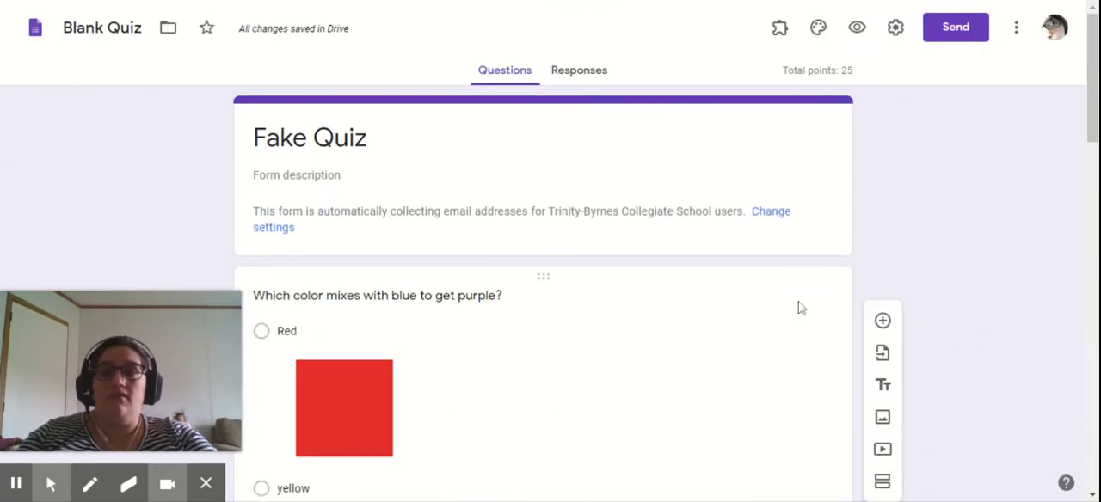
pyautogui.click(814, 31)
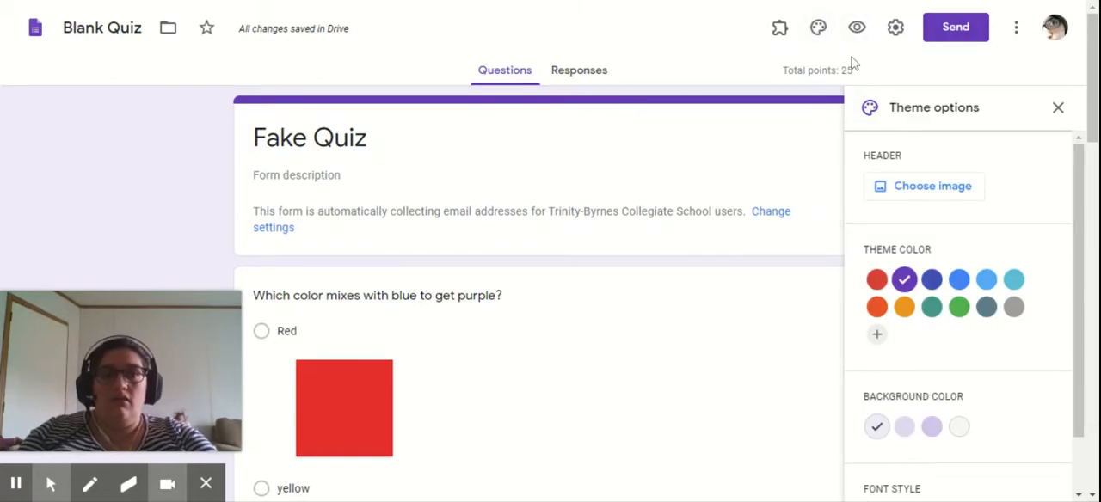
pyautogui.click(820, 33)
pyautogui.click(820, 32)
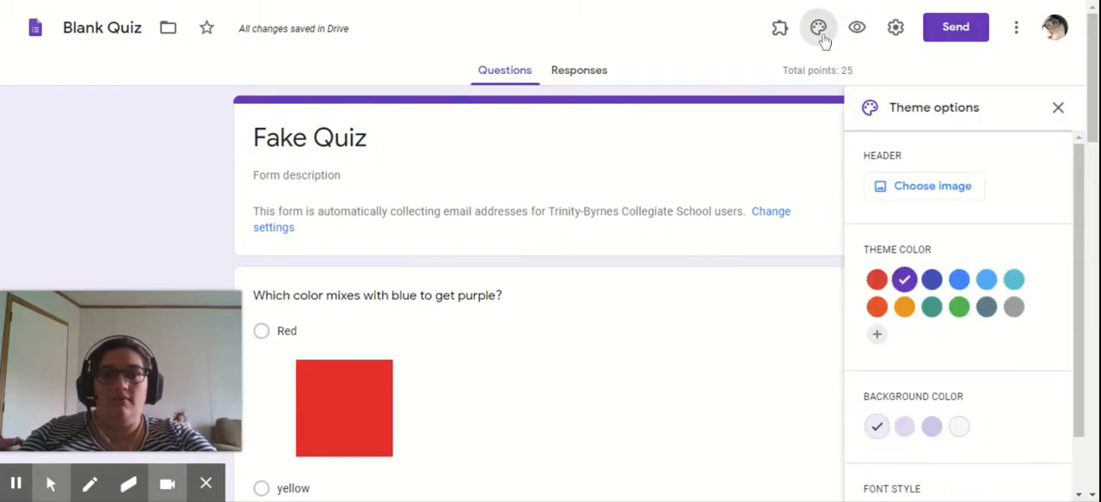
pyautogui.click(919, 191)
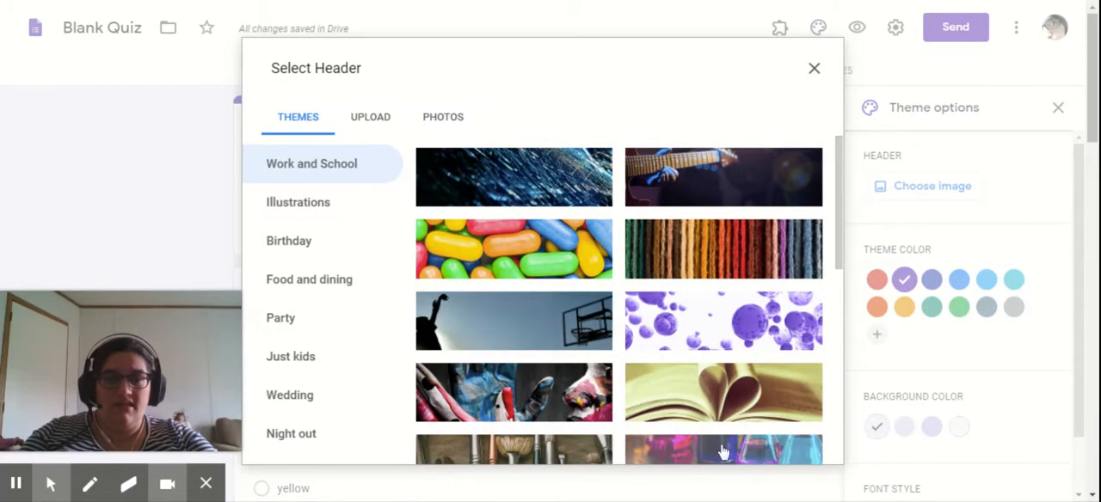
pyautogui.scroll(-3, 722, 453)
pyautogui.click(712, 314)
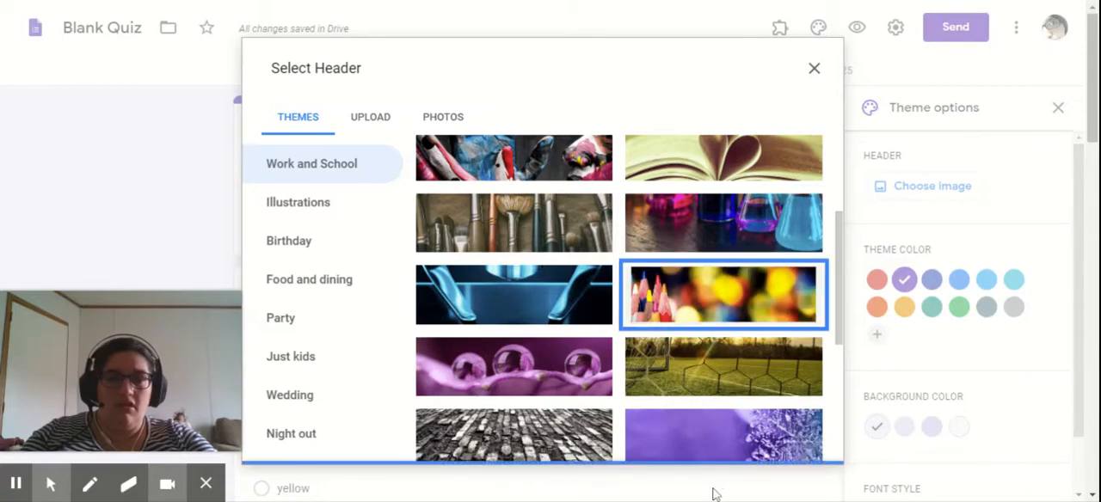
pyautogui.click(801, 448)
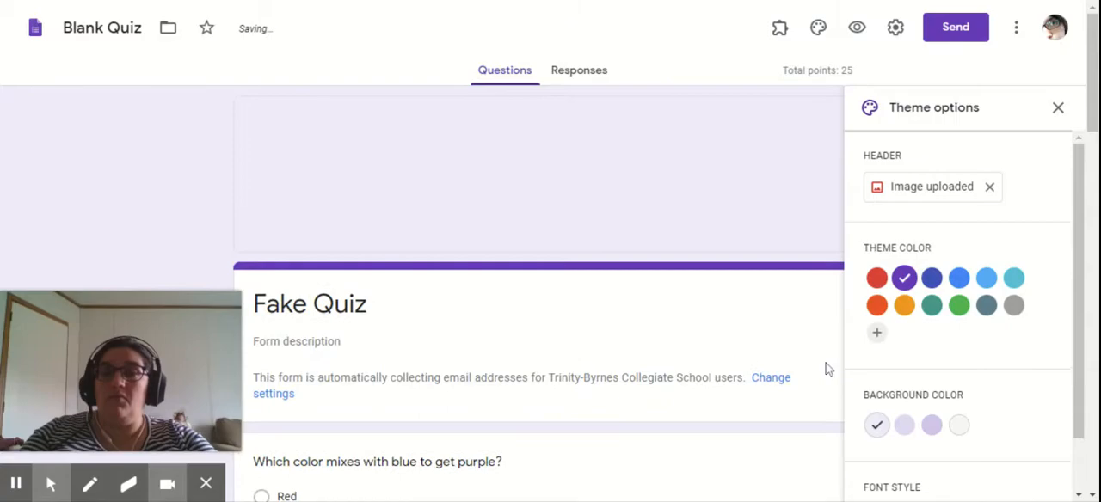
# - Set the quiz's theme color to dark green and its background to the darkest of the matching green shades
pyautogui.click(904, 278)
pyautogui.click(931, 278)
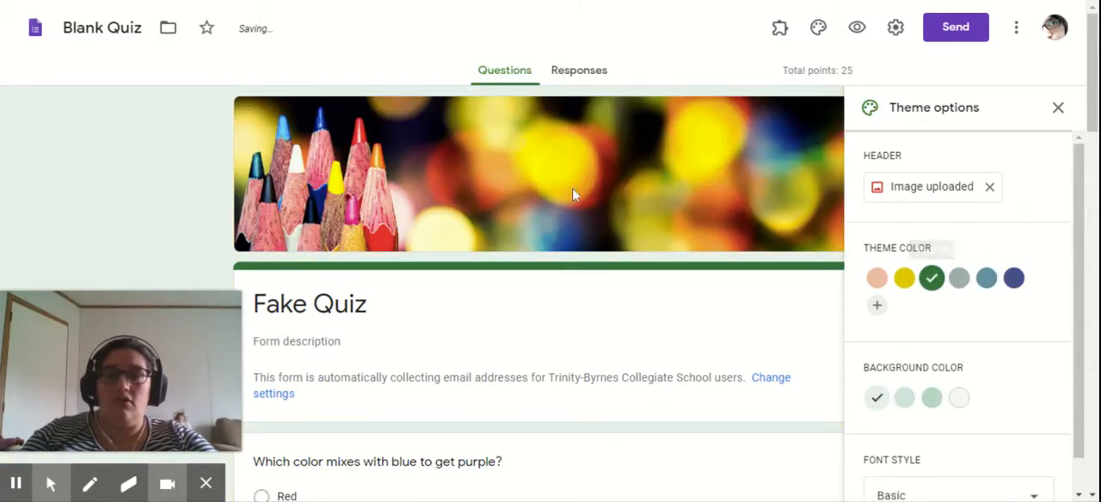
pyautogui.scroll(-2, 469, 121)
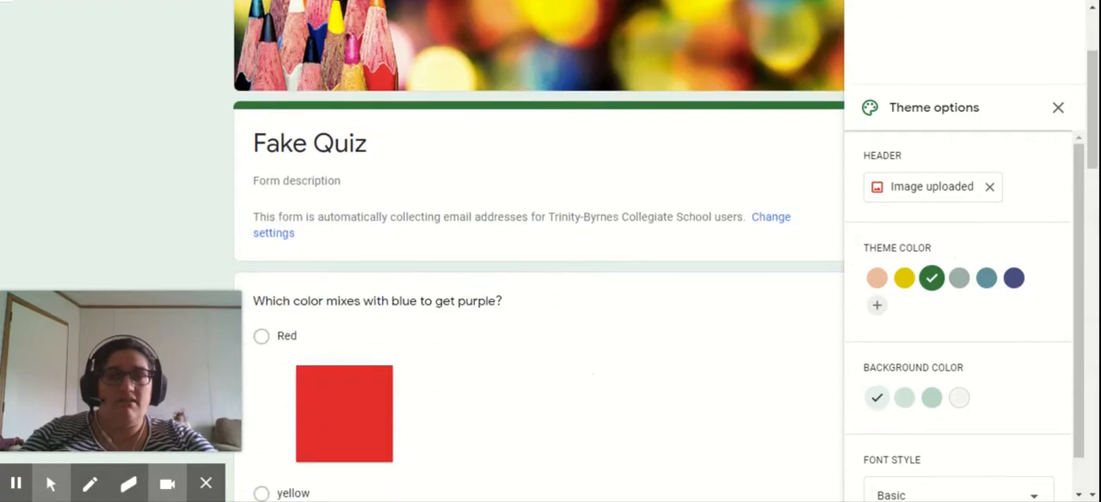
pyautogui.click(932, 397)
pyautogui.click(965, 403)
pyautogui.click(931, 400)
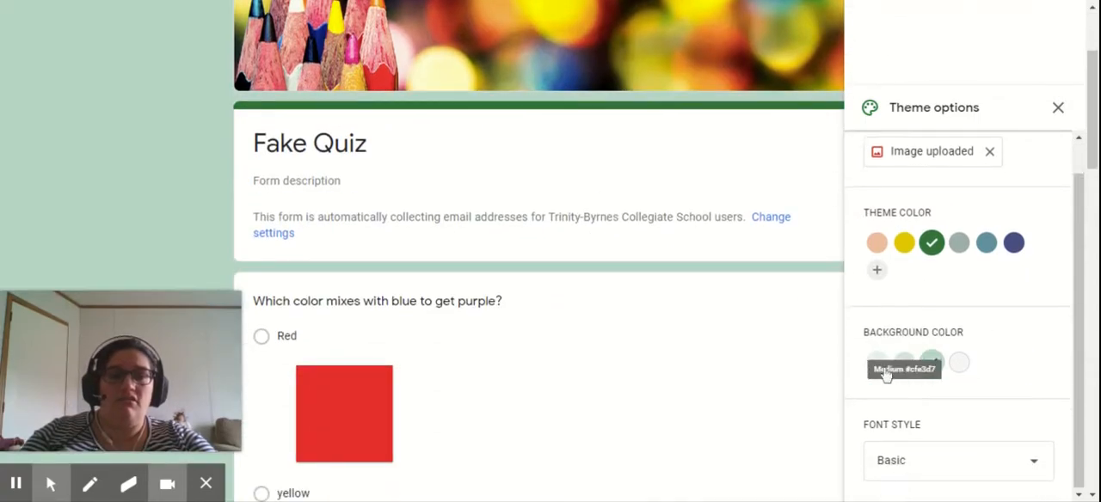
# - Try the Decorative, Playful and Formal font styles on the quiz and return the font style to Basic
pyautogui.click(929, 459)
pyautogui.click(906, 414)
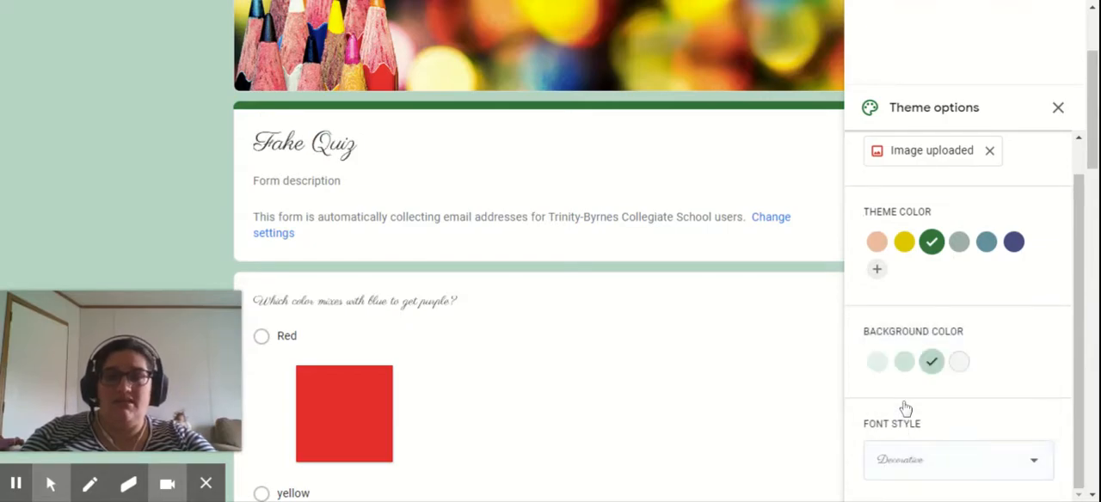
pyautogui.click(940, 460)
pyautogui.click(916, 479)
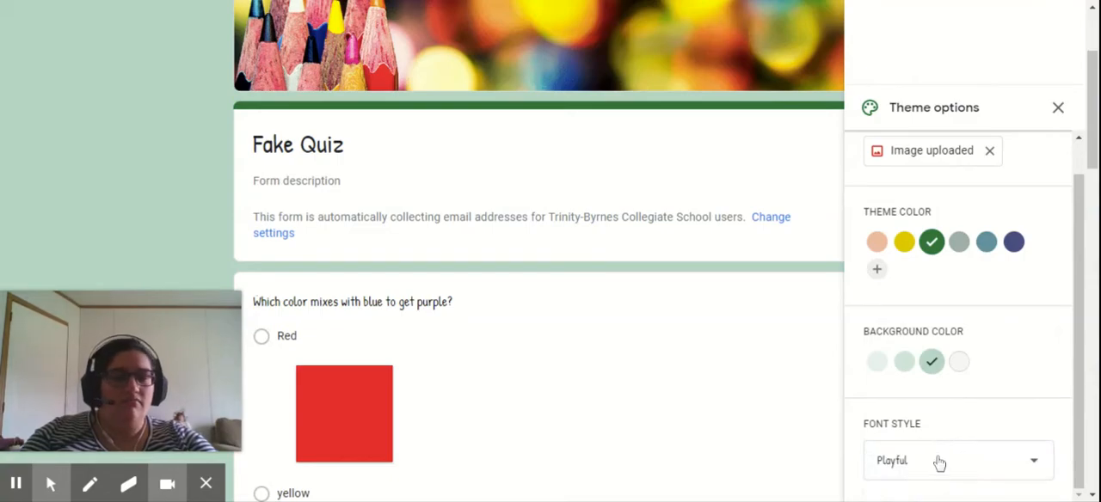
pyautogui.click(937, 459)
pyautogui.click(941, 442)
pyautogui.click(934, 471)
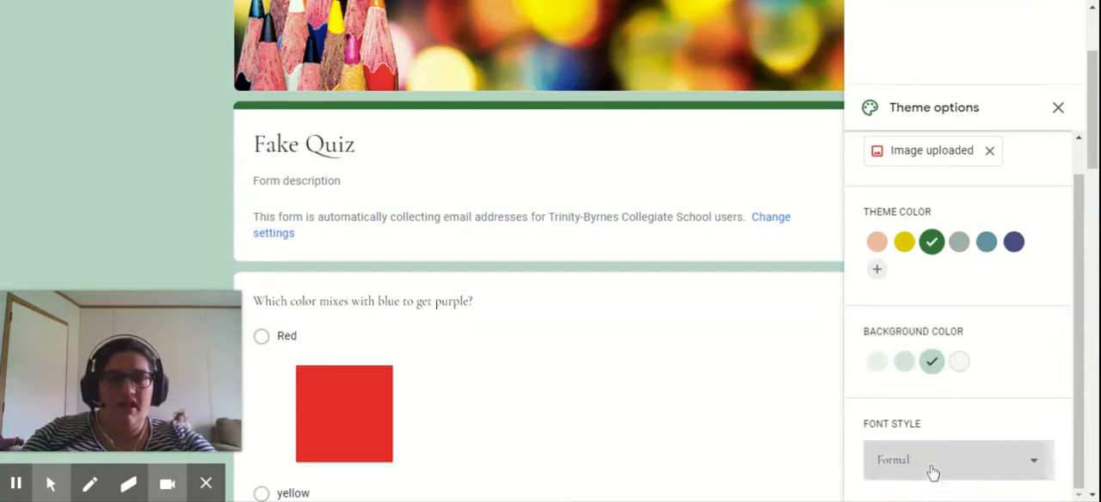
pyautogui.click(925, 394)
pyautogui.click(925, 452)
pyautogui.click(923, 355)
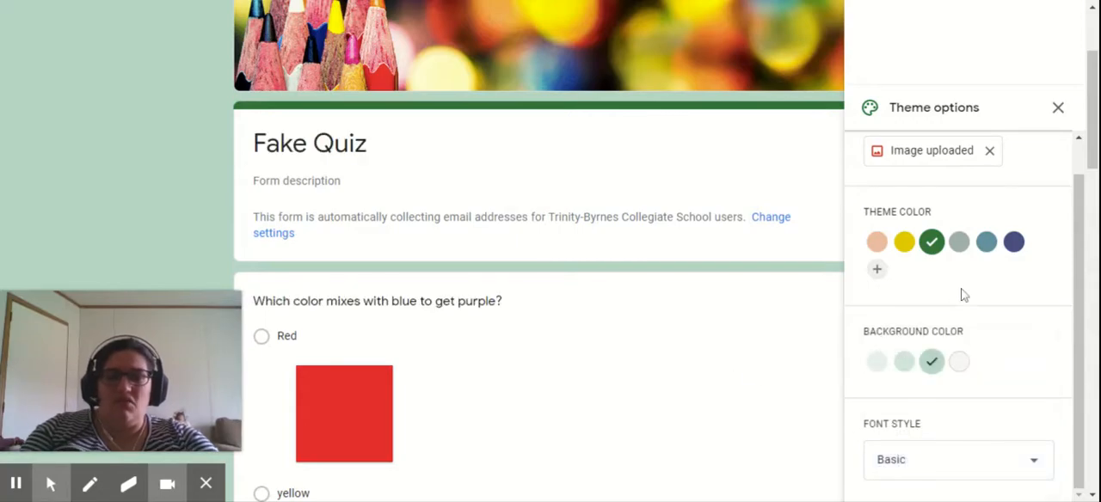
# - Close the theme options and open a preview of the quiz
pyautogui.scroll(-3, 957, 292)
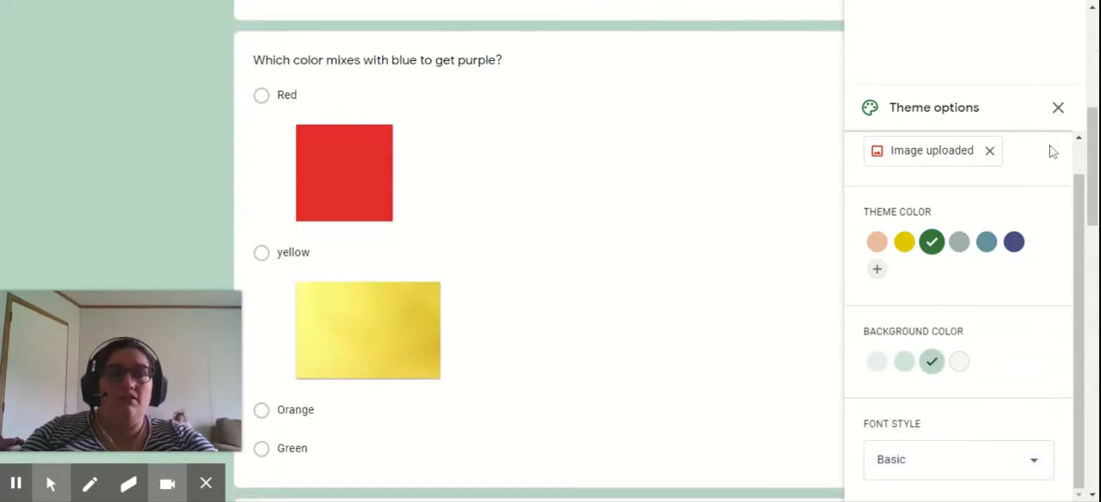
pyautogui.scroll(1, 953, 203)
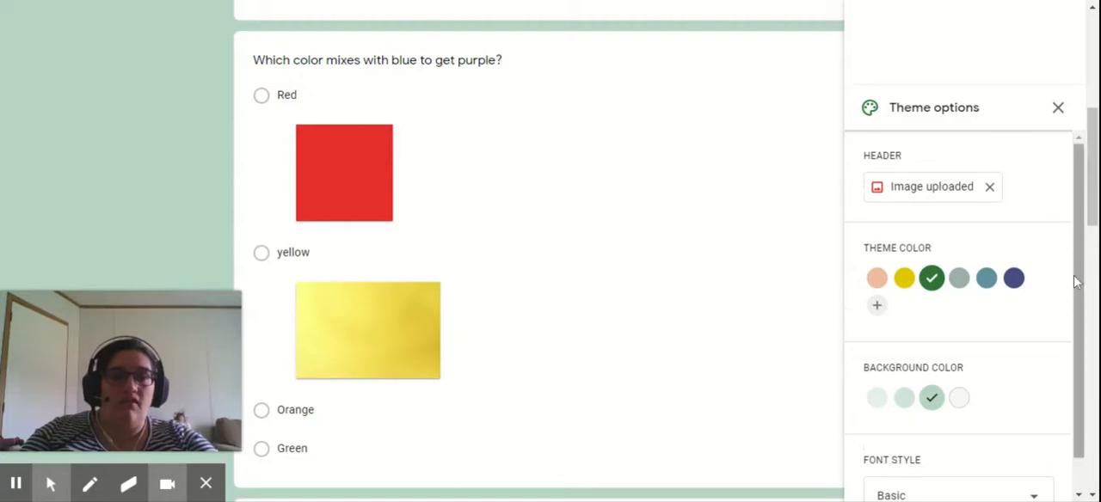
pyautogui.scroll(-1, 1079, 275)
pyautogui.click(1059, 112)
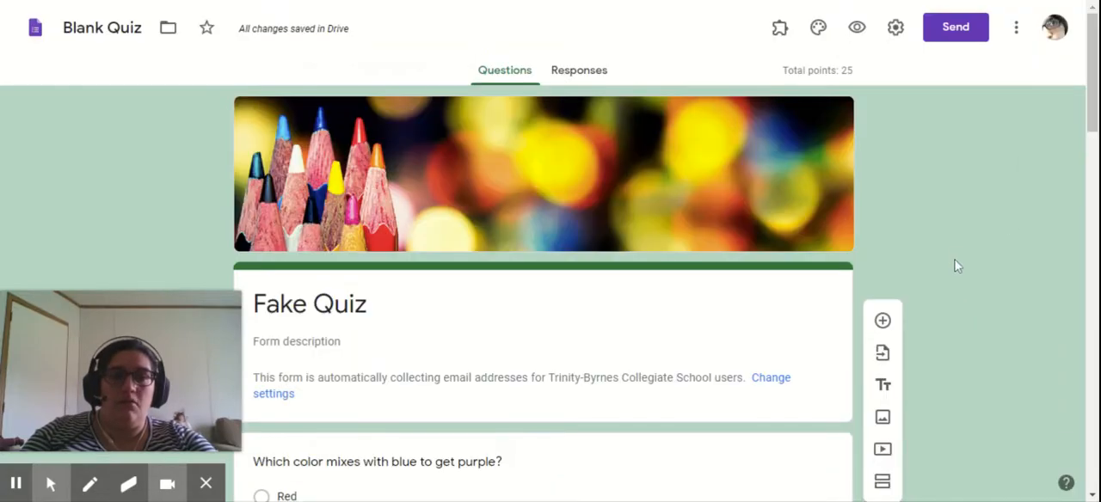
pyautogui.click(858, 28)
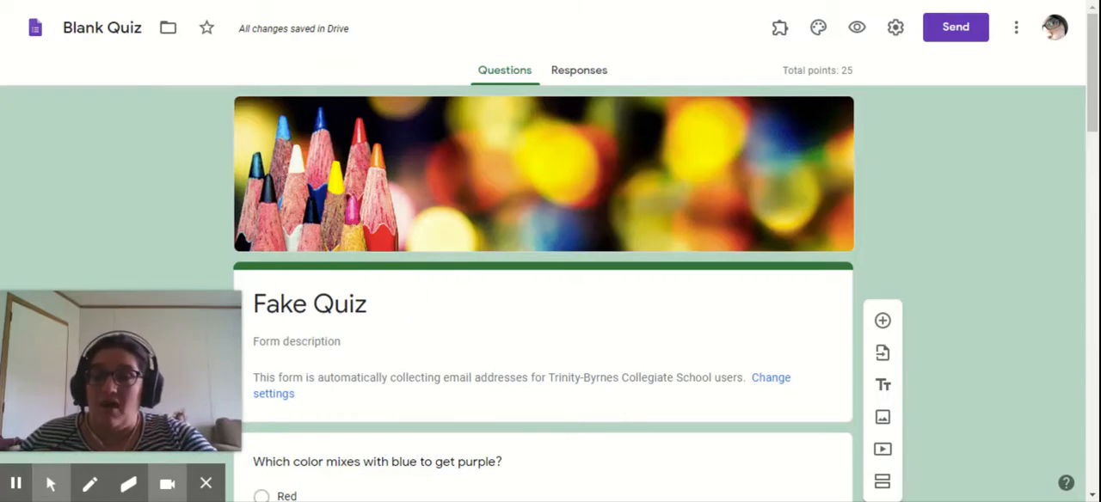
pyautogui.click(15, 484)
pyautogui.click(16, 483)
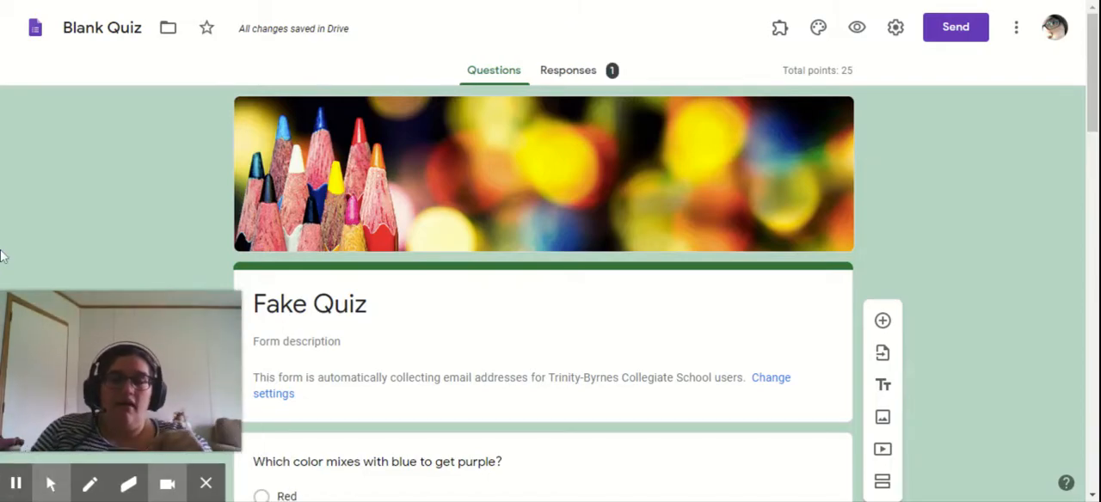
# - Open the quiz's responses and stop the form from accepting further responses
pyautogui.scroll(-2, 573, 61)
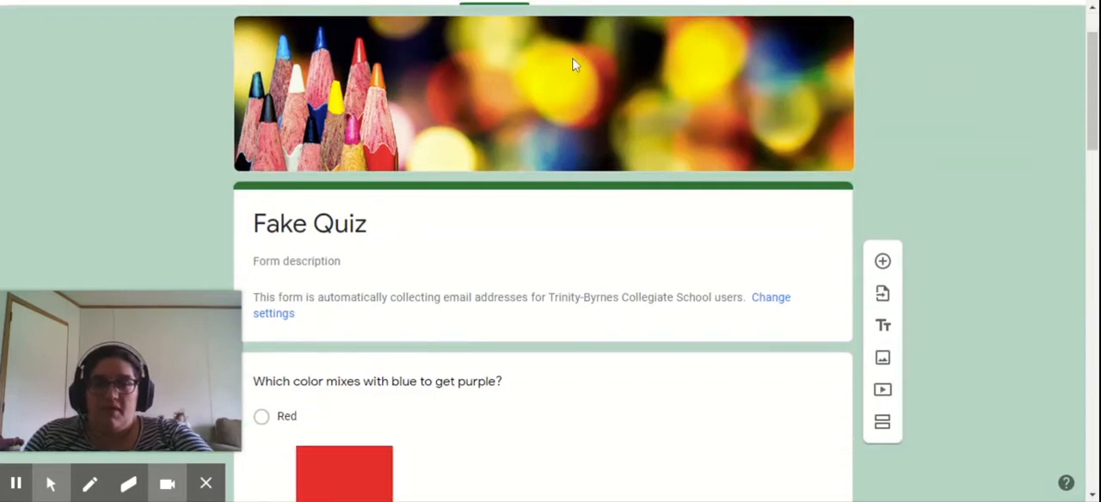
pyautogui.scroll(-1, 545, 113)
pyautogui.scroll(3, 580, 94)
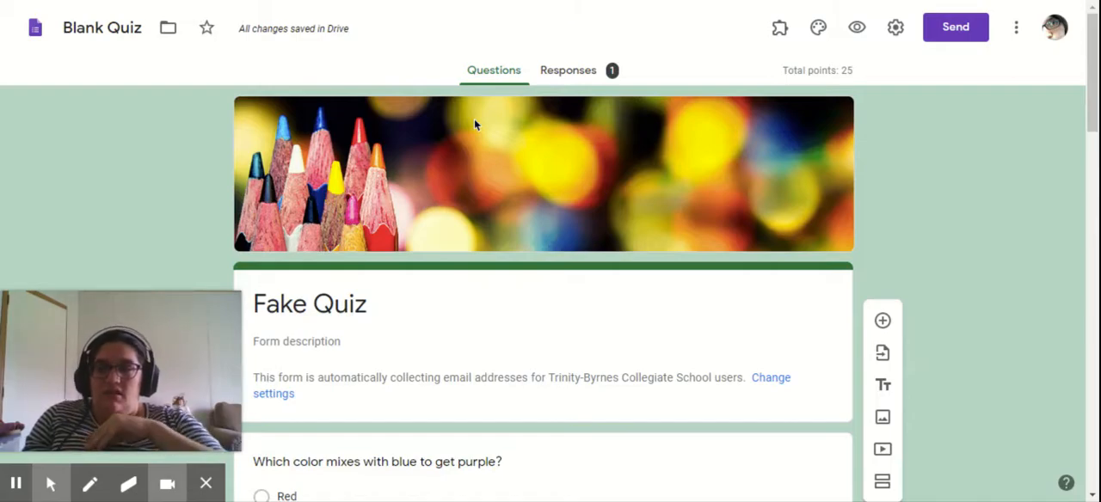
pyautogui.click(582, 68)
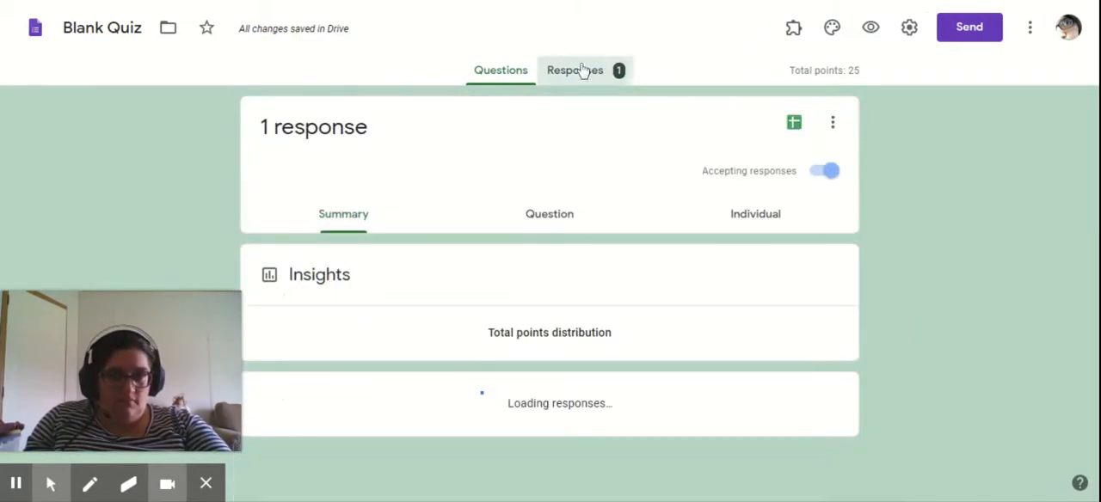
pyautogui.click(825, 179)
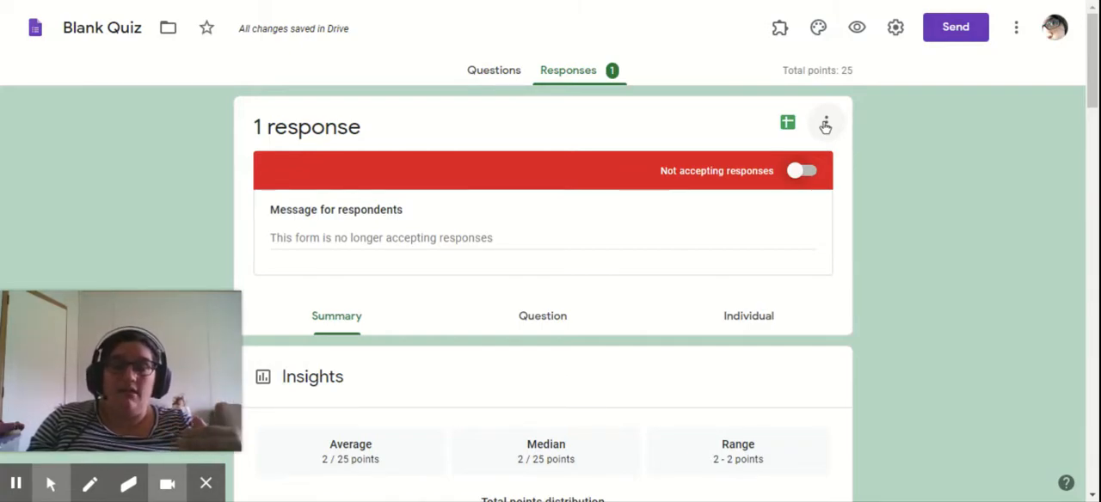
# - Review the response summary, including the points distribution, the frequently missed questions and the answers to each question
pyautogui.scroll(-3, 646, 222)
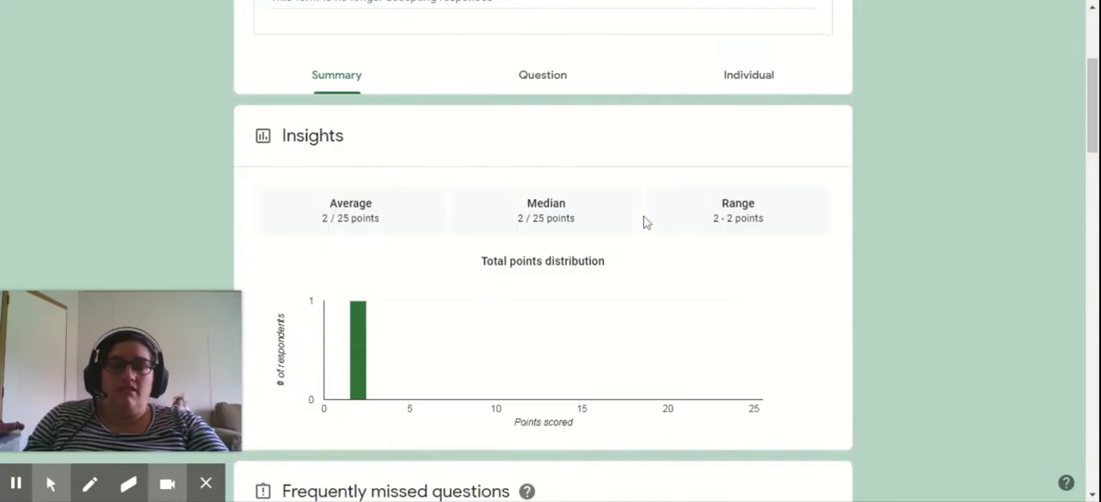
pyautogui.scroll(3, 646, 222)
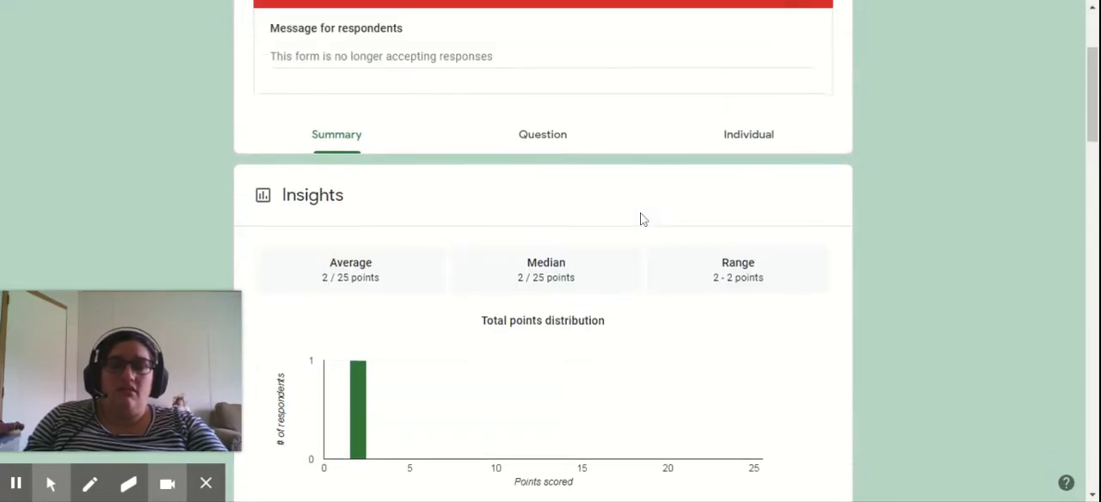
pyautogui.scroll(-3, 641, 217)
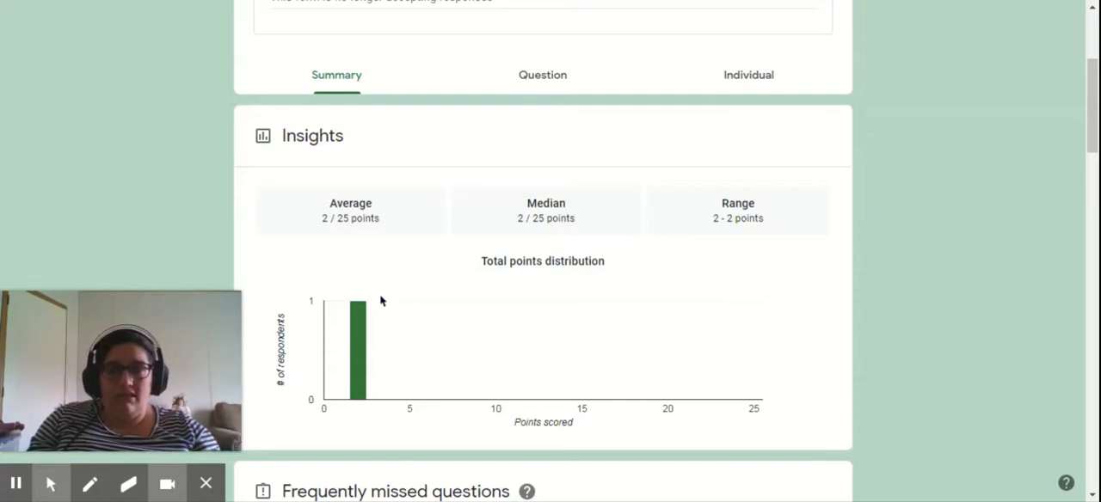
pyautogui.scroll(-9, 468, 314)
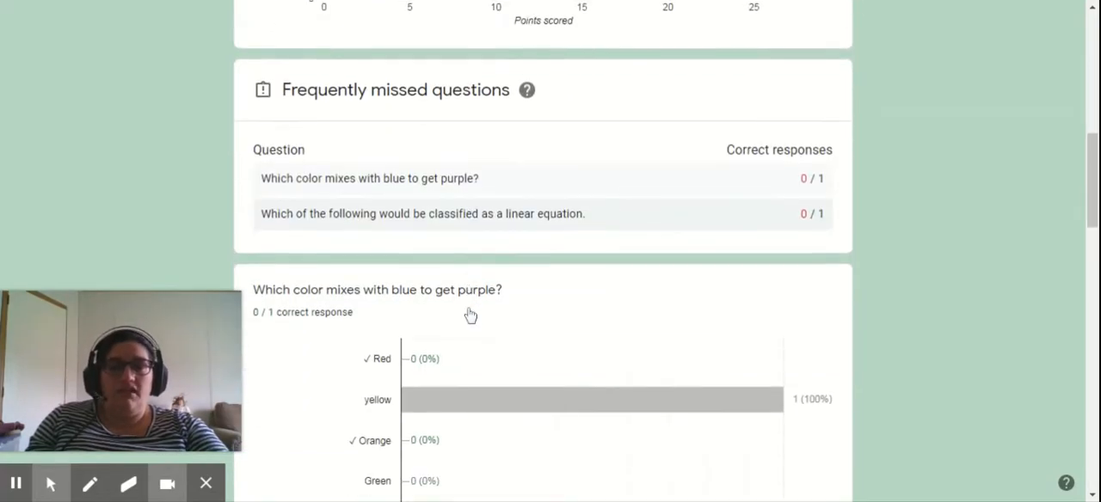
pyautogui.scroll(-12, 469, 315)
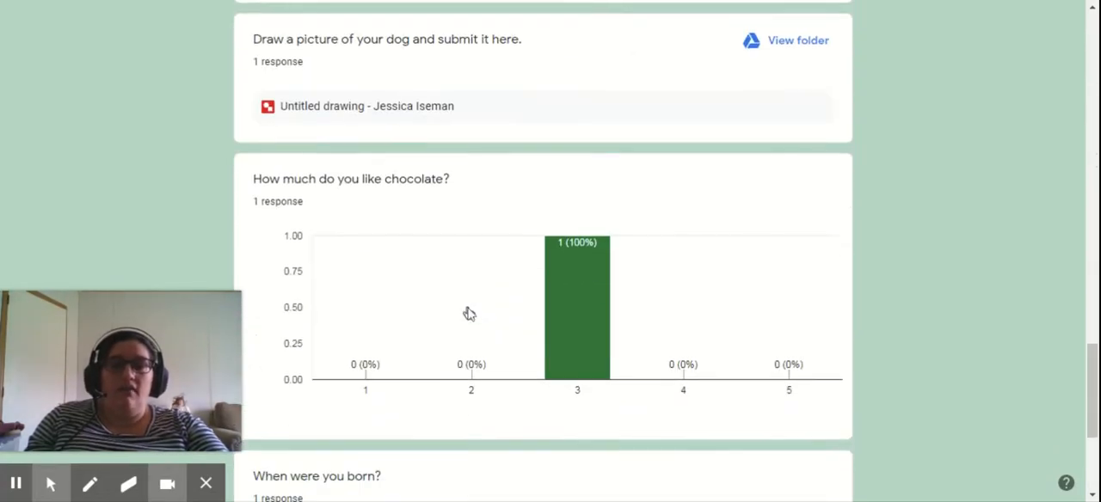
pyautogui.scroll(20, 468, 314)
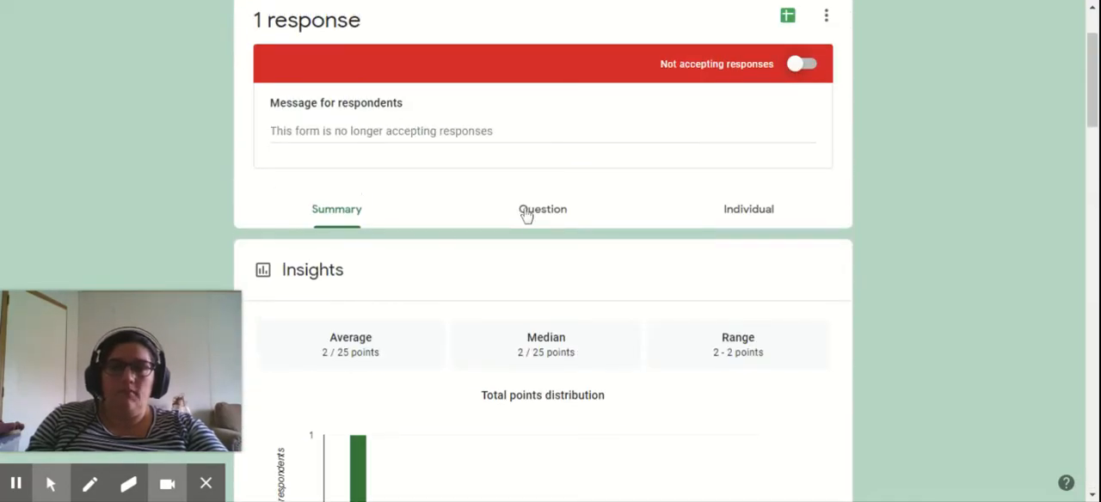
# - View the responses by question, check the list of available questions and examine the answer to the purple color-mixing question
pyautogui.click(526, 212)
pyautogui.scroll(-1, 382, 272)
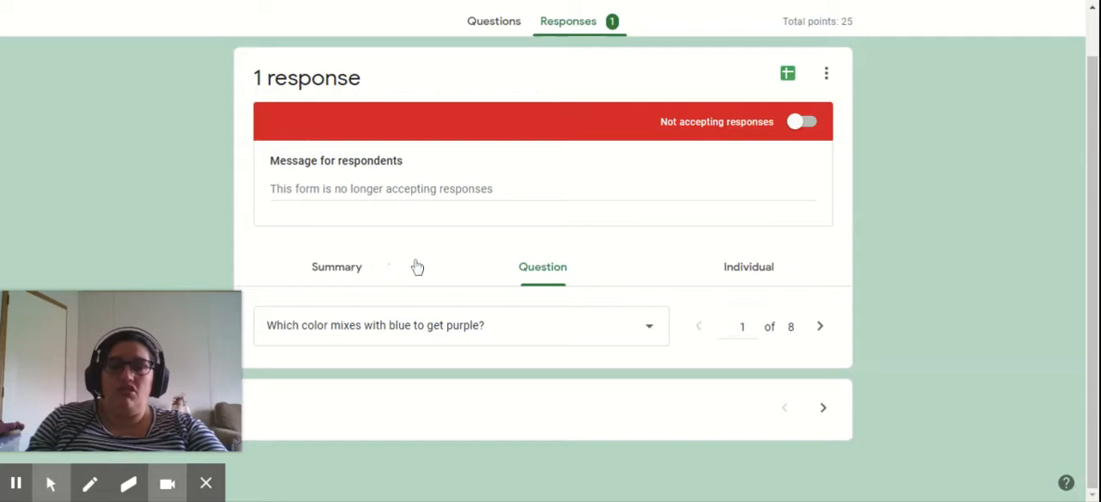
pyautogui.click(650, 327)
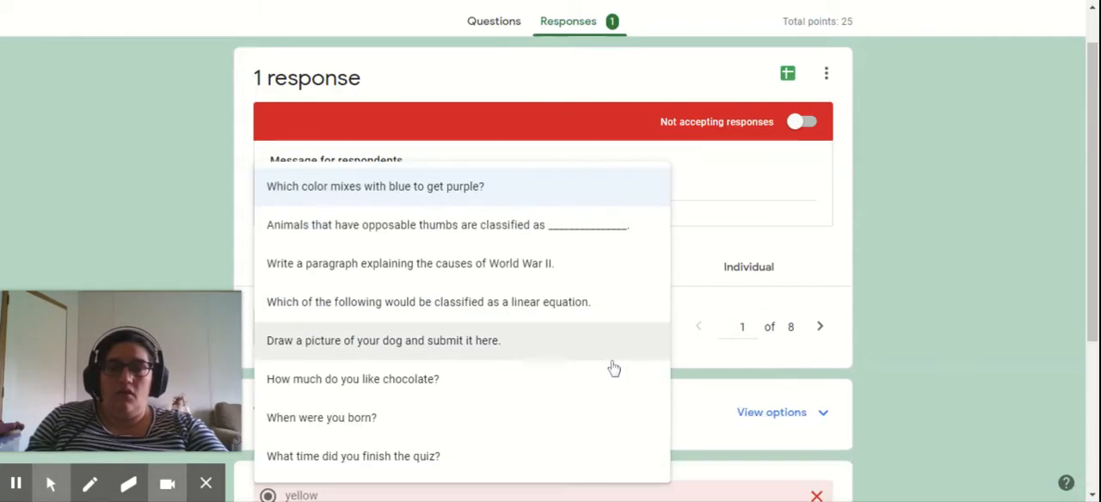
pyautogui.click(693, 368)
pyautogui.scroll(-3, 574, 384)
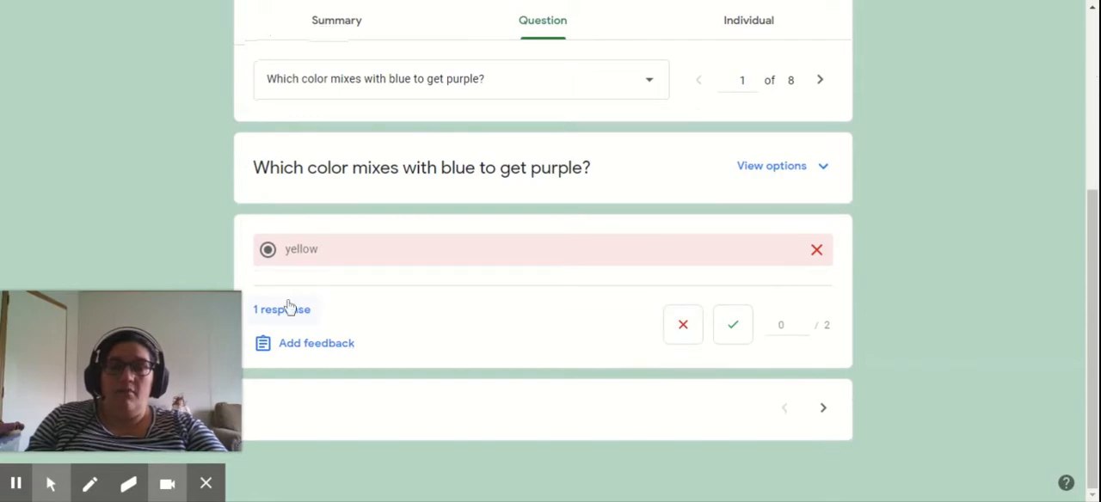
pyautogui.moveTo(289, 312)
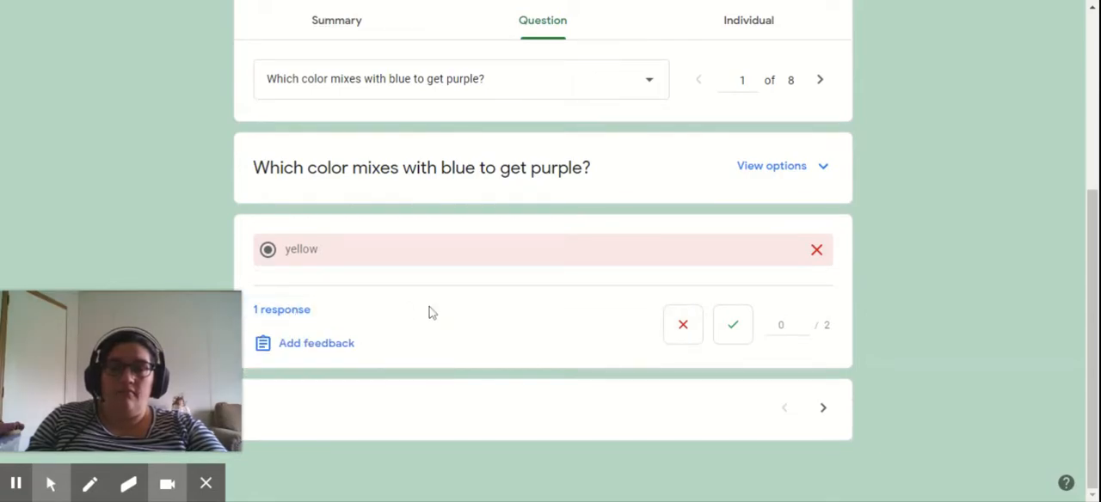
# - Open the individual responses view and check the list of respondents
pyautogui.scroll(2, 525, 287)
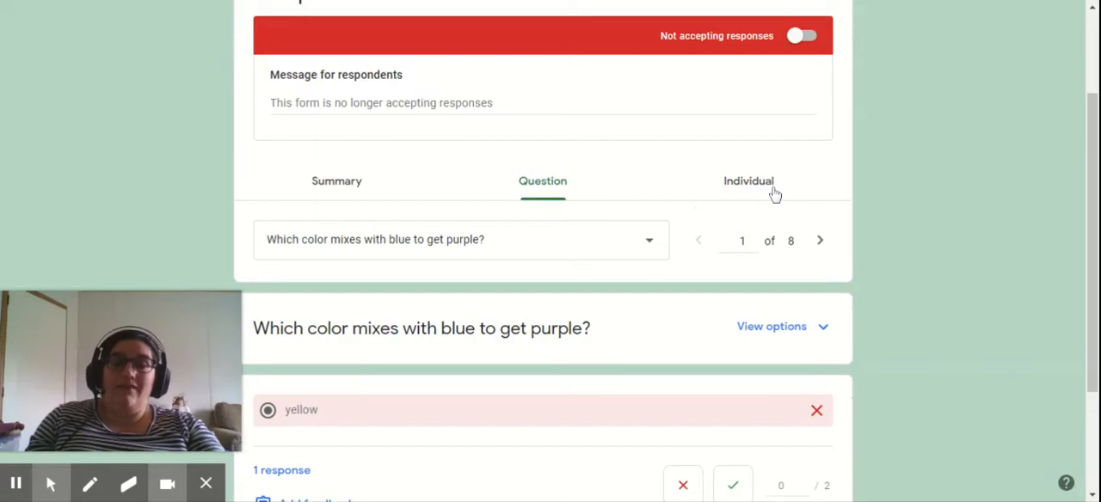
pyautogui.click(774, 190)
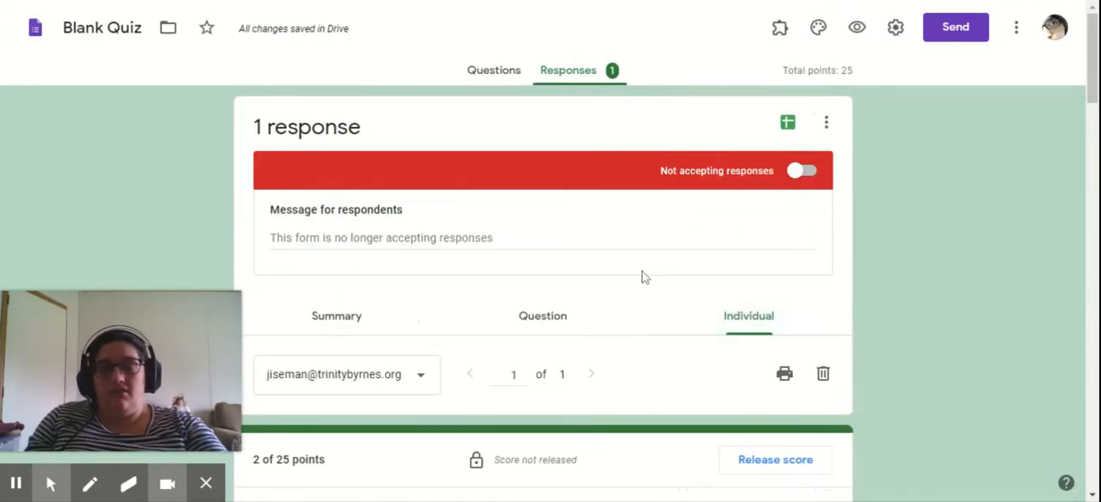
pyautogui.scroll(-6, 640, 275)
pyautogui.scroll(7, 602, 258)
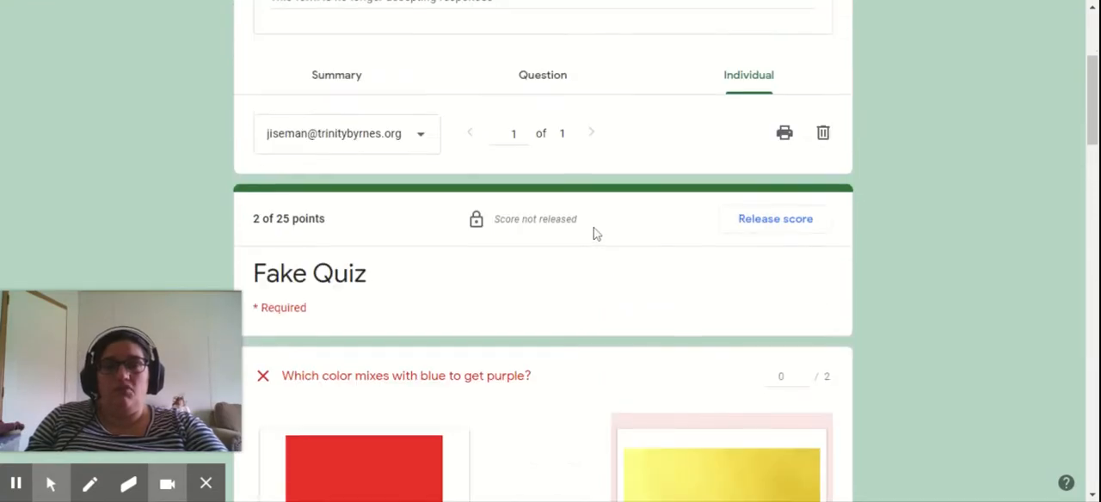
pyautogui.click(412, 384)
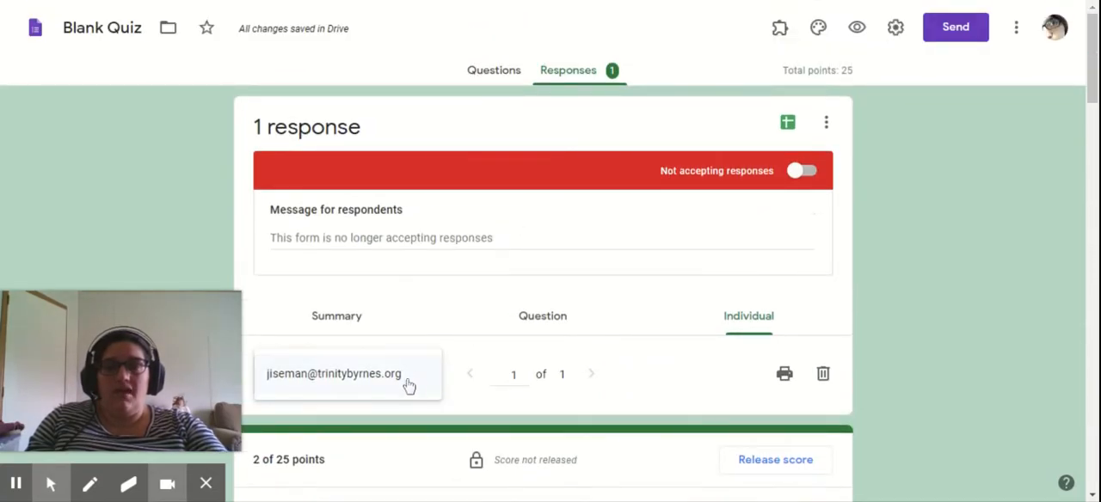
# - Check the email collection option in the form settings, leave without saving and reopen the respondent list
pyautogui.click(895, 28)
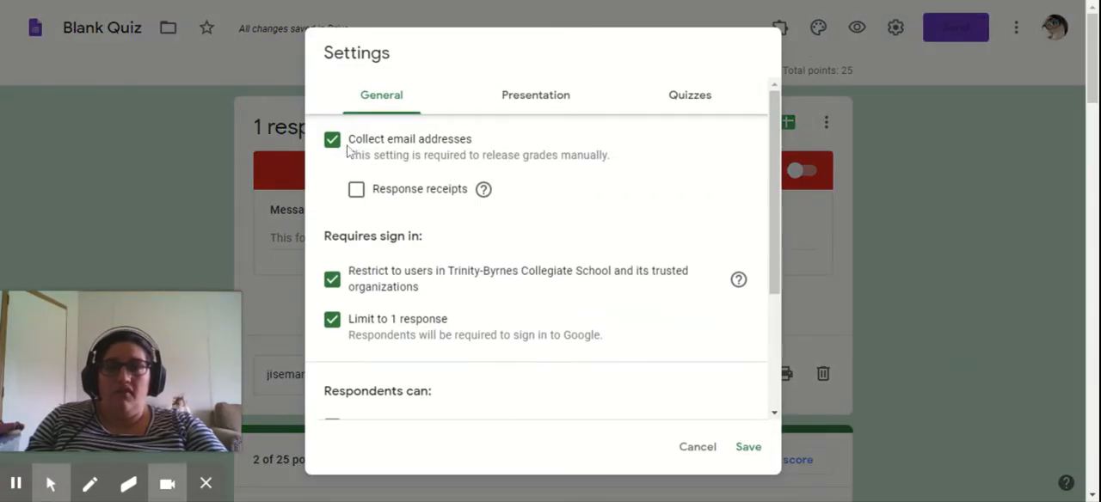
pyautogui.click(711, 454)
pyautogui.scroll(-3, 744, 301)
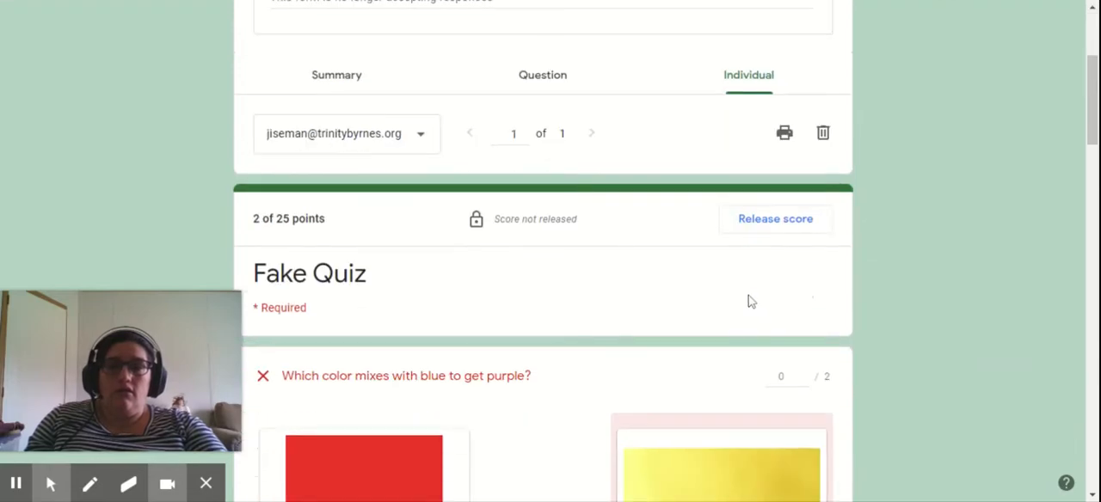
pyautogui.click(415, 137)
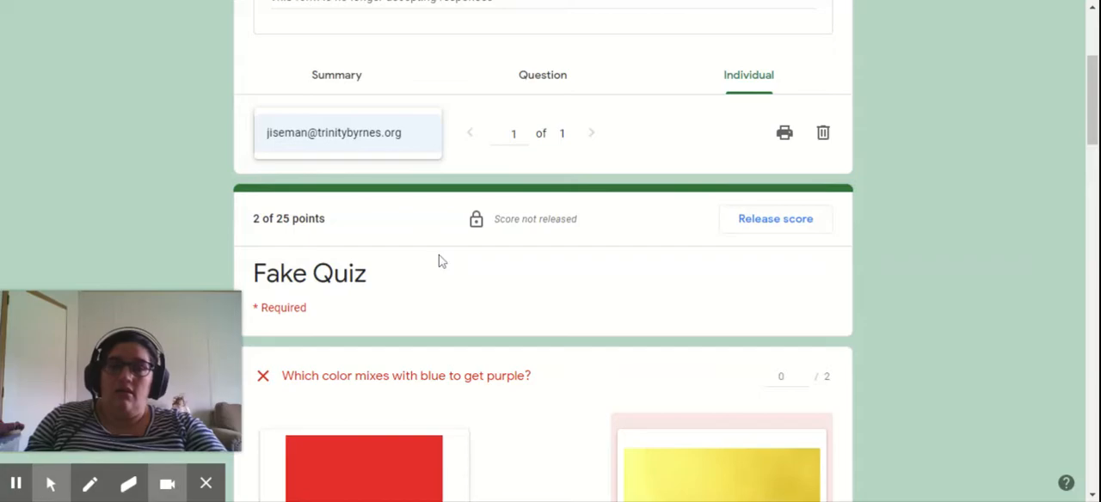
# - Examine the respondent's score, the response navigation and the answer to the purple color-mixing question
pyautogui.scroll(-2, 438, 260)
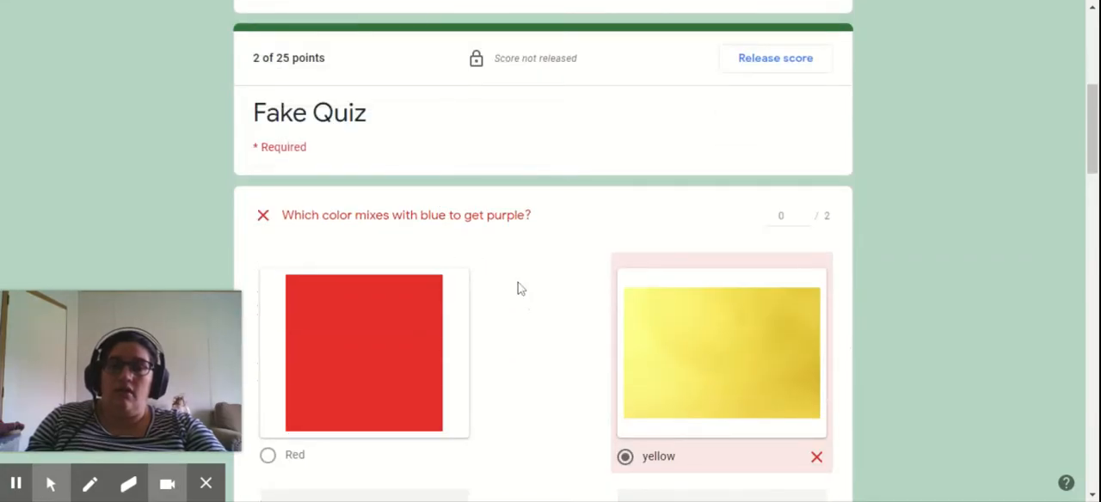
pyautogui.scroll(-5, 521, 284)
pyautogui.scroll(4, 508, 283)
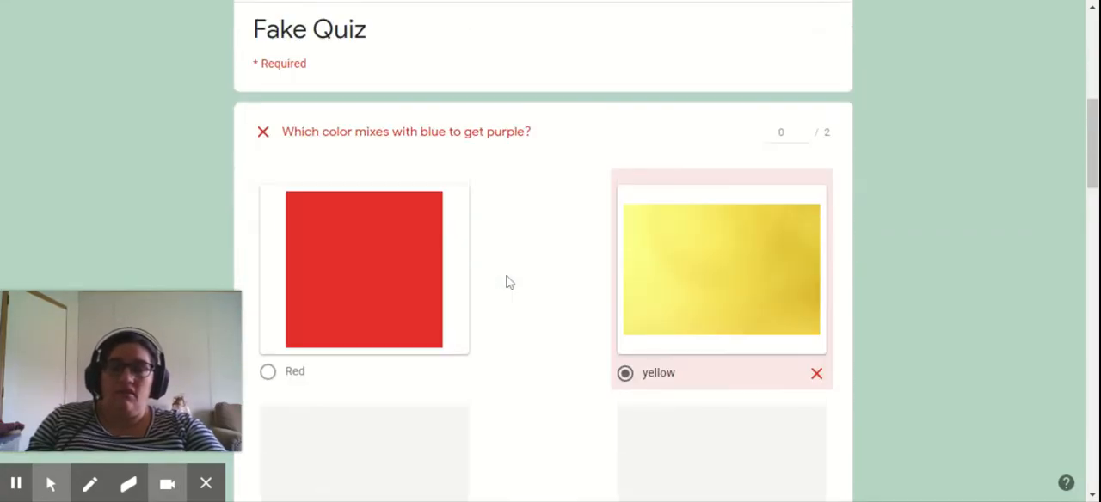
pyautogui.scroll(5, 507, 282)
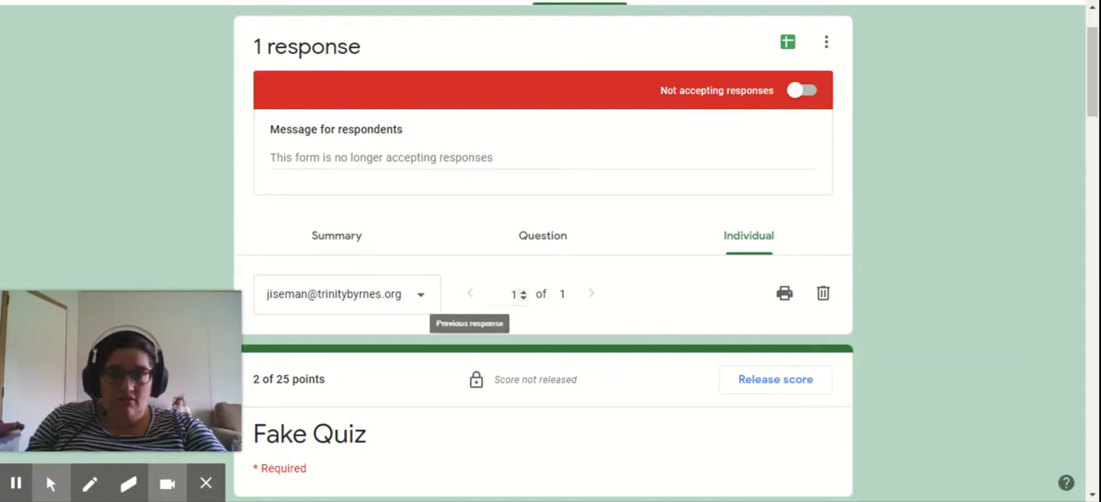
pyautogui.click(430, 296)
pyautogui.click(431, 297)
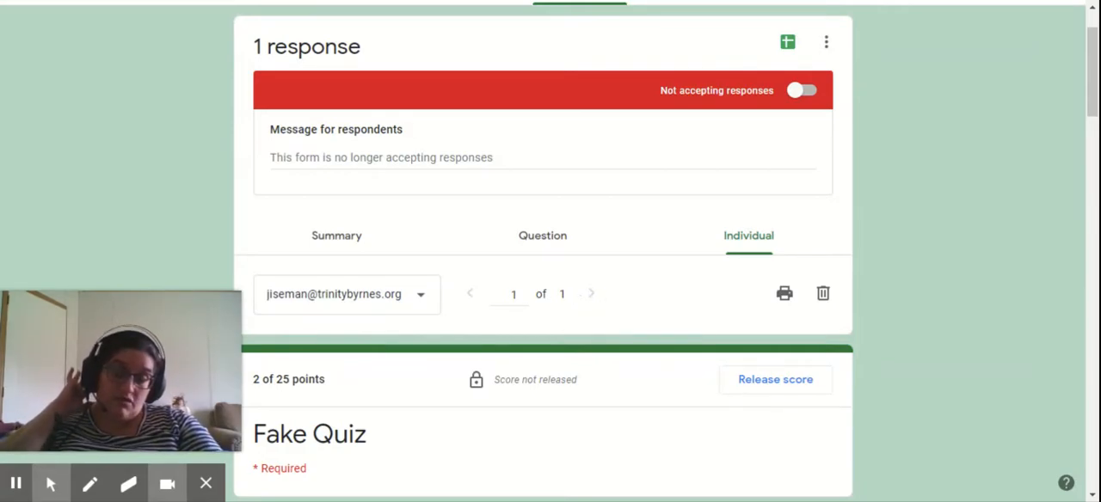
pyautogui.scroll(-5, 545, 261)
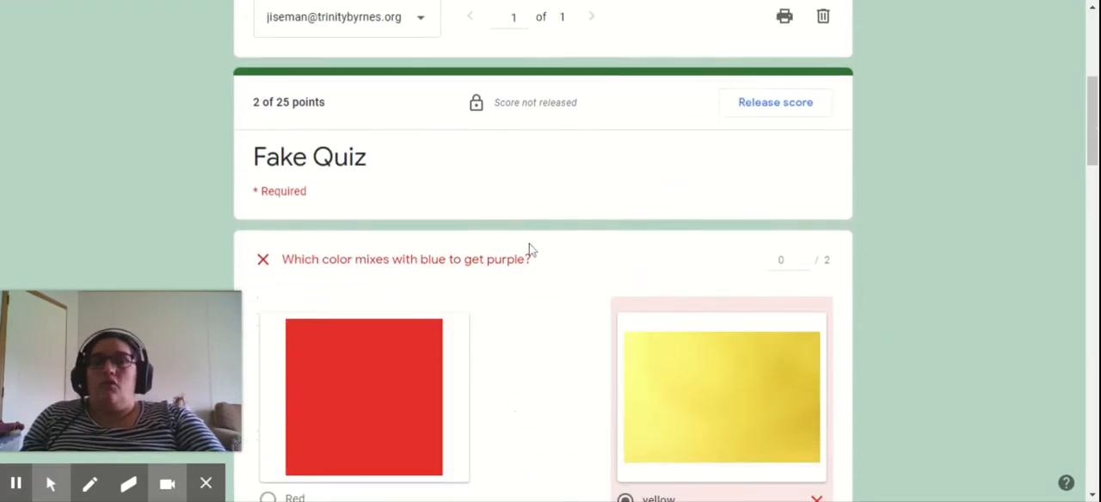
pyautogui.scroll(-1, 790, 254)
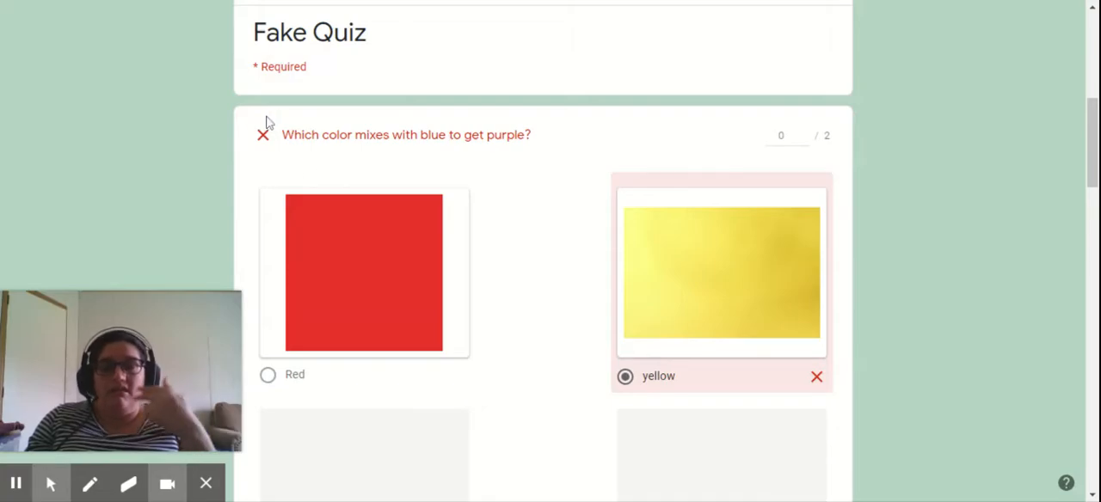
# - Try a score of 0 for the opposable thumbs question, set it back to 2 and save the edits
pyautogui.scroll(-7, 267, 123)
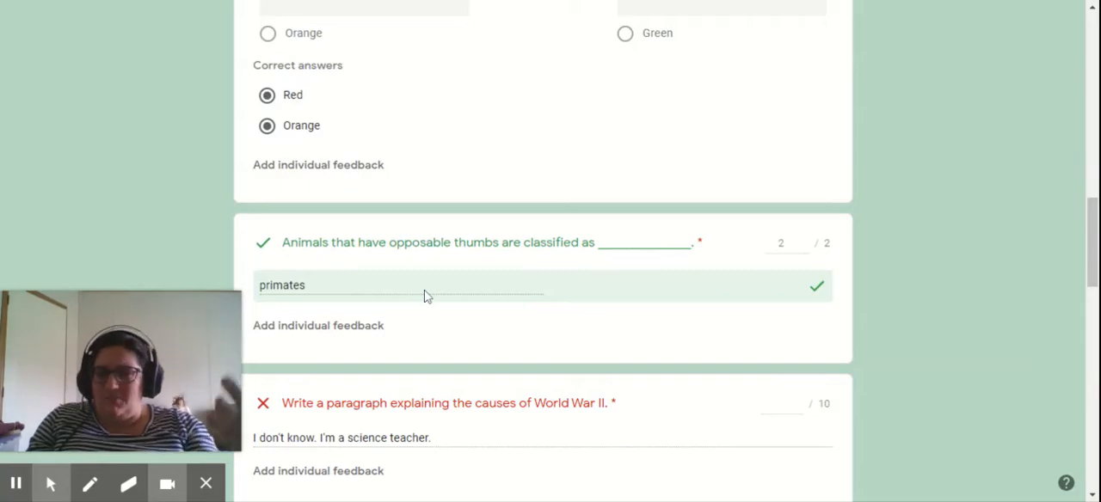
pyautogui.click(803, 245)
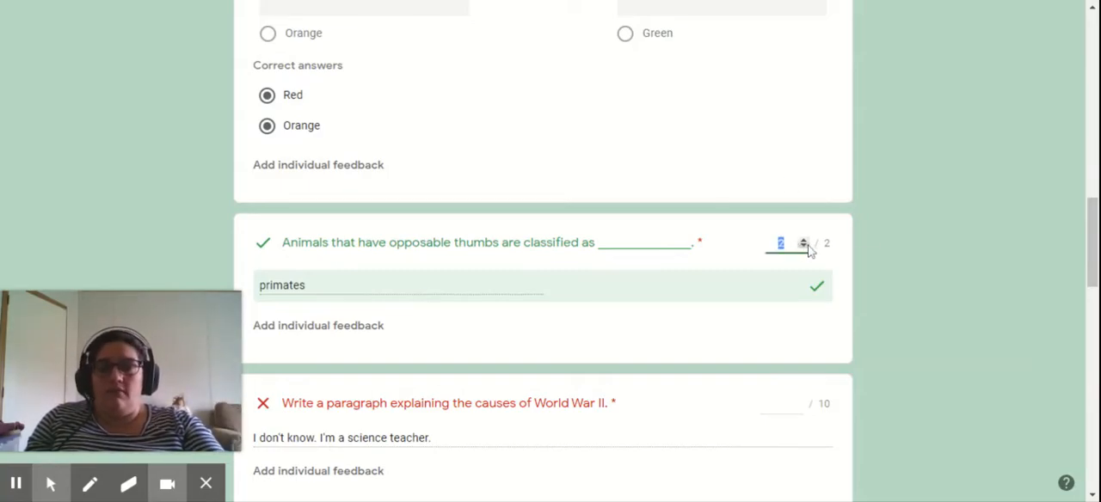
pyautogui.write('0')
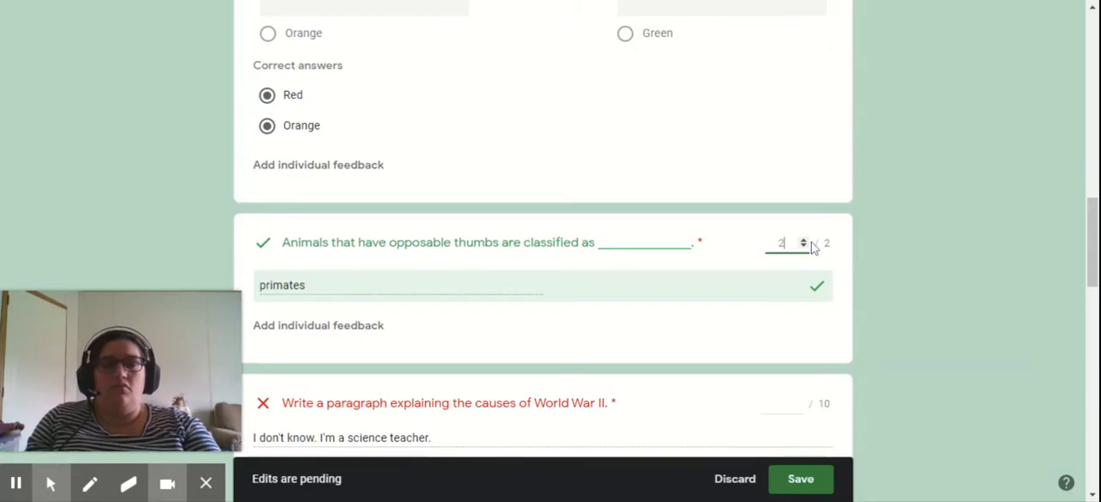
pyautogui.click(799, 479)
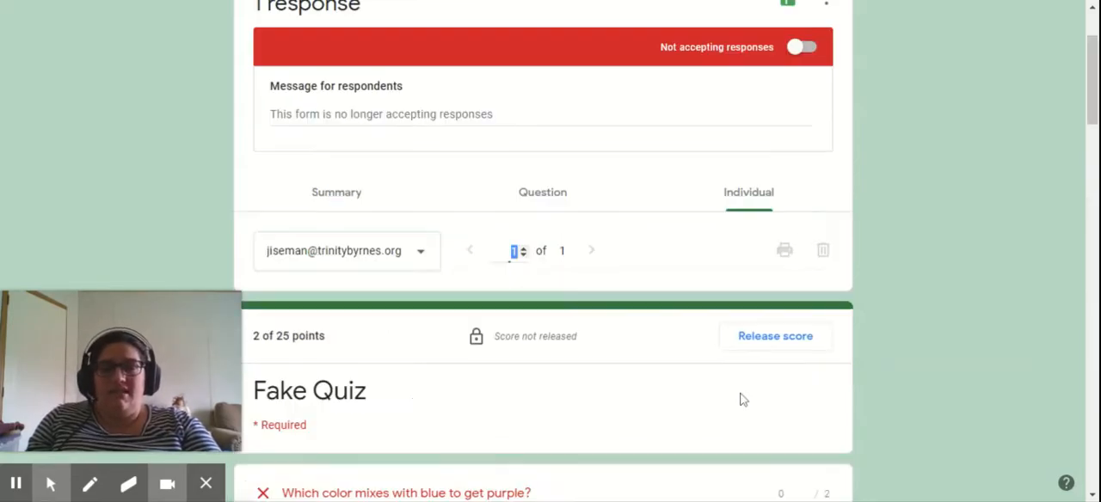
# - Add individual feedback to the opposable thumbs question reading "Good job. Don't forget that aliens have thumbs too."
pyautogui.scroll(-5, 742, 395)
pyautogui.scroll(-6, 711, 419)
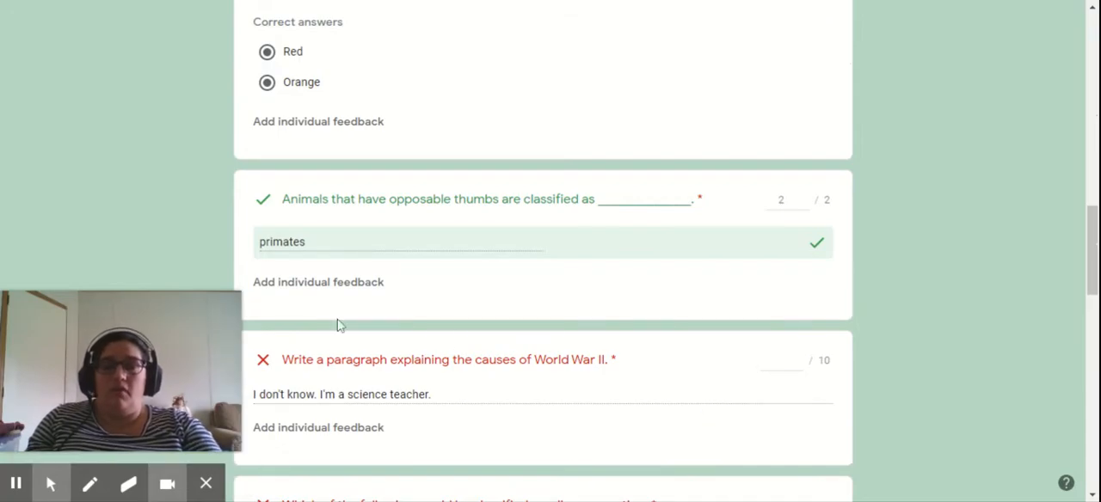
pyautogui.click(364, 283)
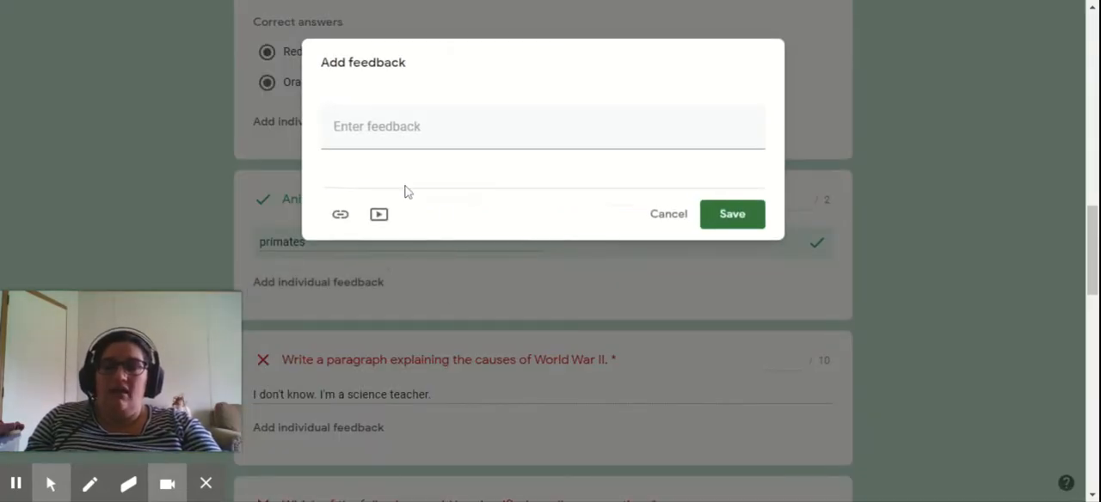
pyautogui.click(400, 120)
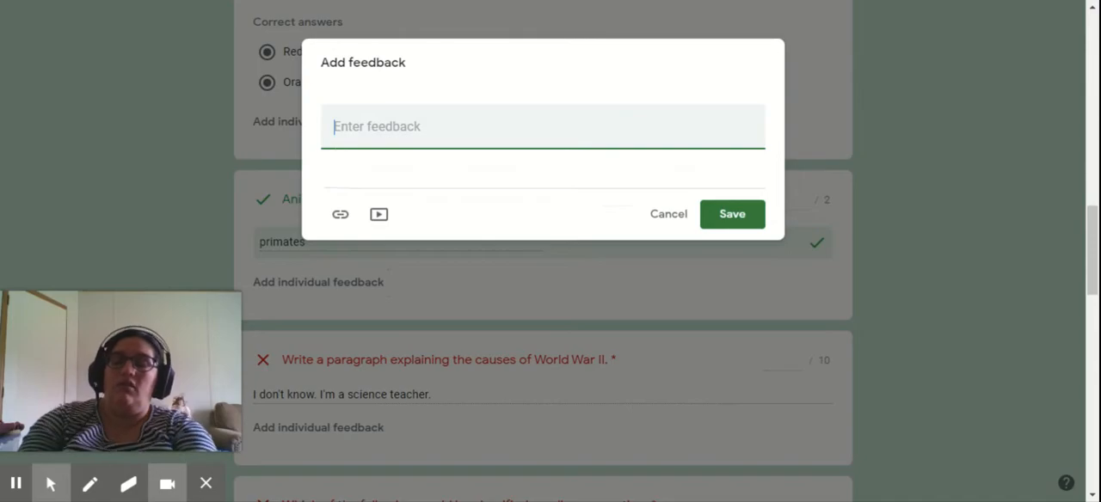
pyautogui.write('Good job.')
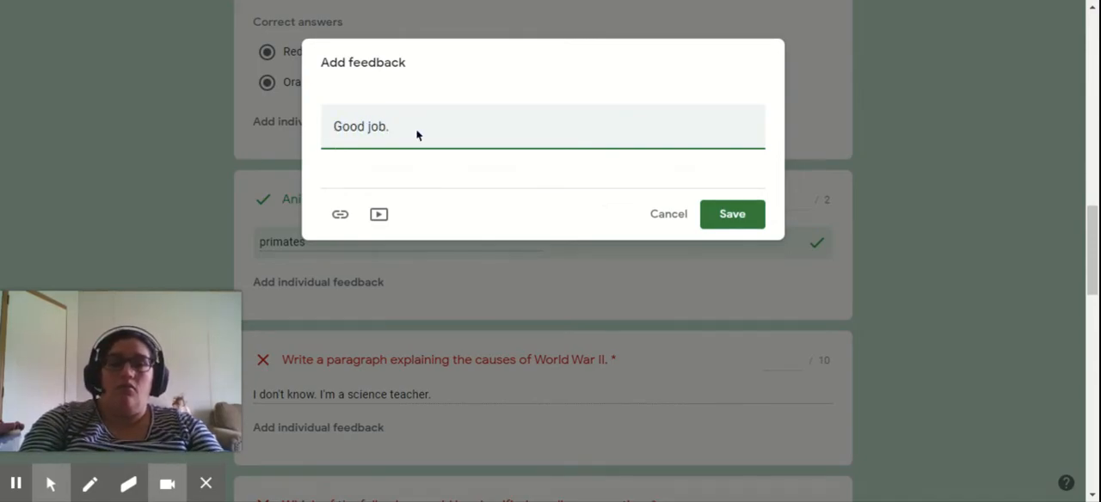
pyautogui.write(" Don't forget that aliens have thumbs too.")
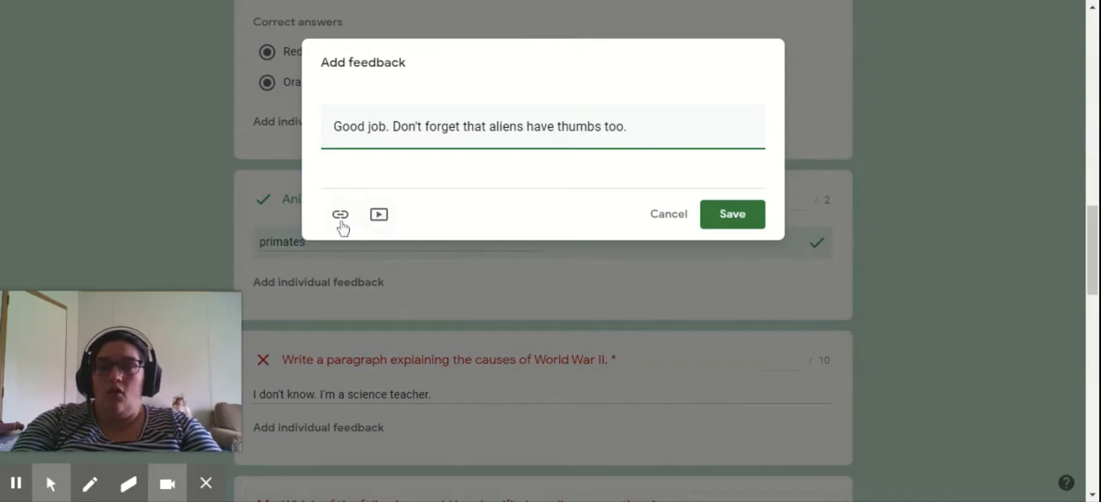
# - Check the video and link options for the feedback, and save it with the text only
pyautogui.click(380, 220)
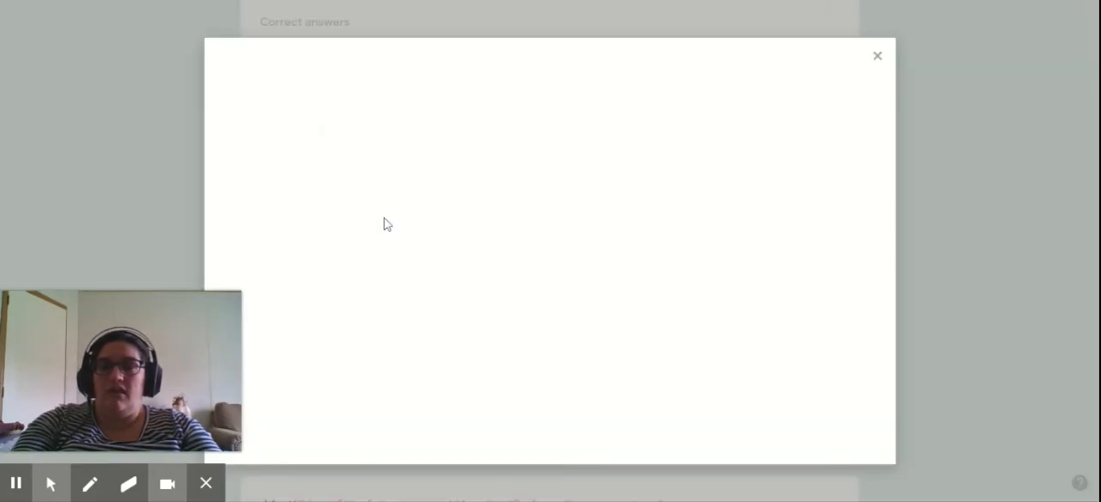
pyautogui.click(880, 63)
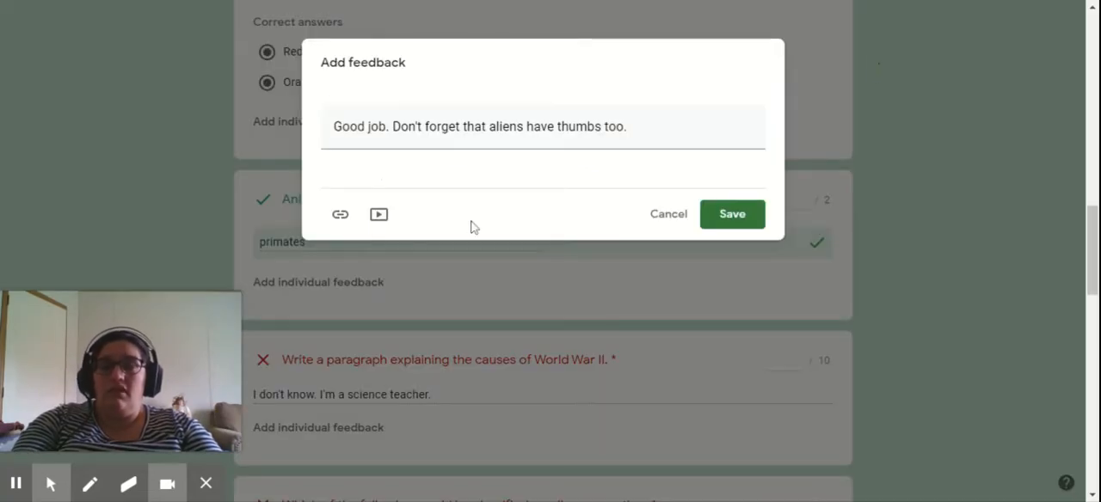
pyautogui.click(336, 215)
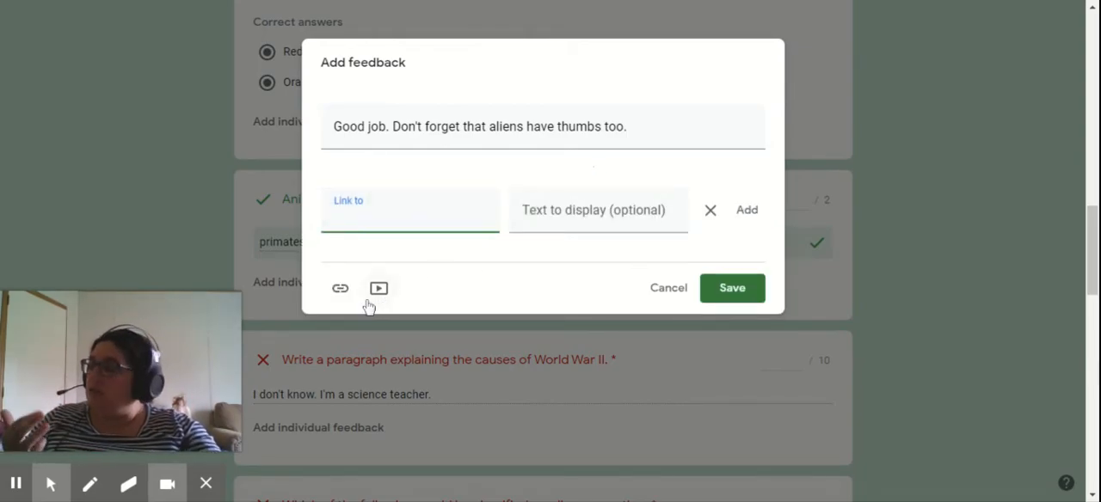
pyautogui.click(731, 299)
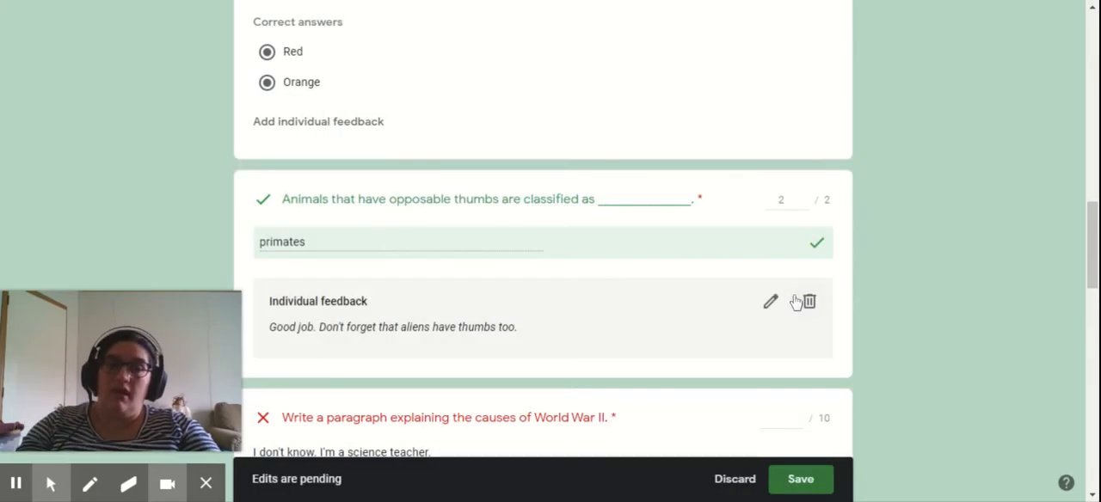
# - Add individual feedback to the World War II paragraph question reading "That's terrible. Please reread Chapter 2 in your textbook."
pyautogui.scroll(-4, 504, 410)
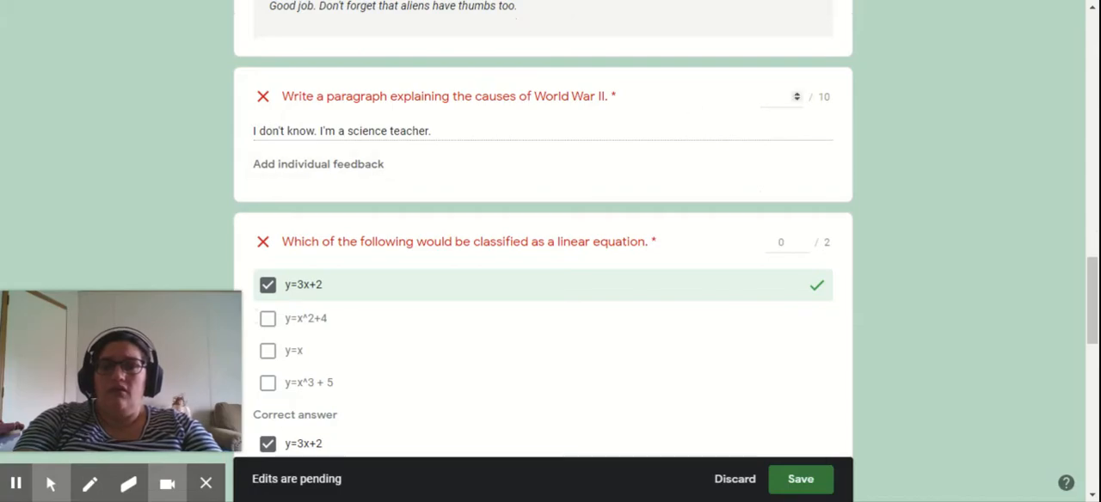
pyautogui.click(776, 97)
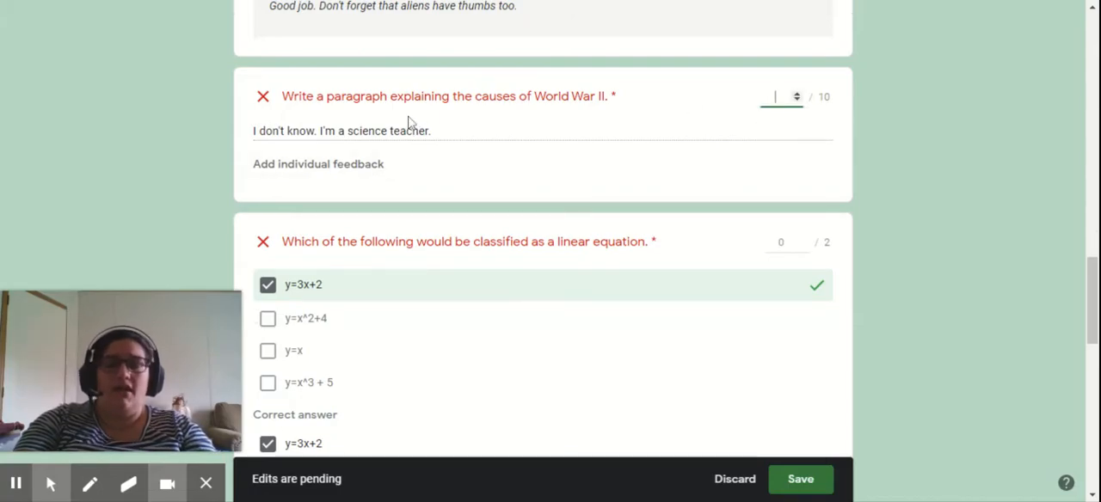
pyautogui.click(378, 167)
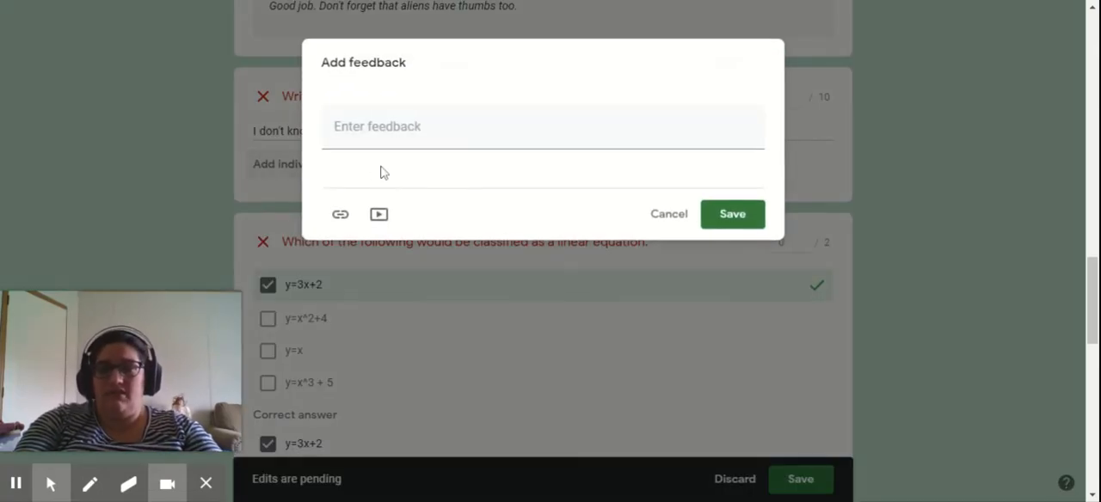
pyautogui.write('Tha')
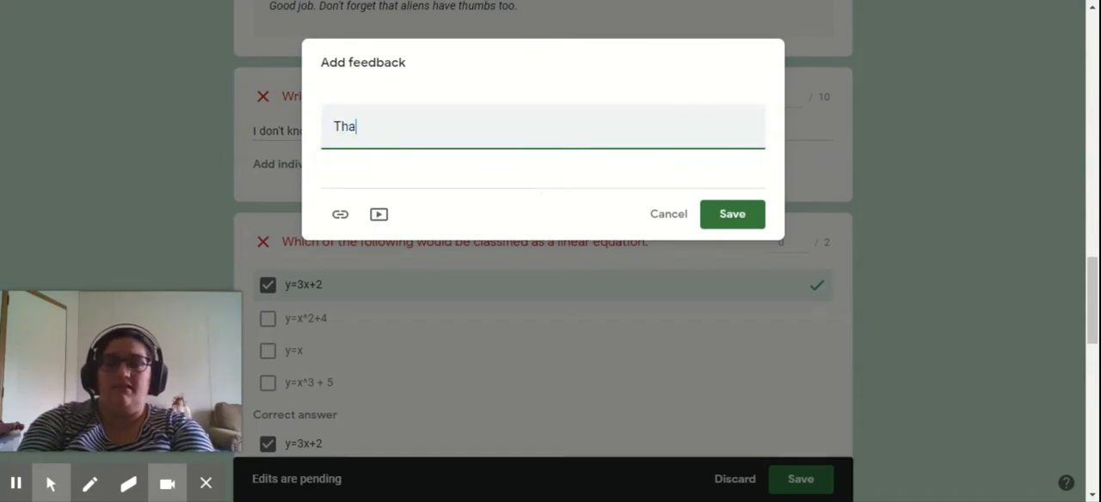
pyautogui.write("t's terrible. Please reread Ch")
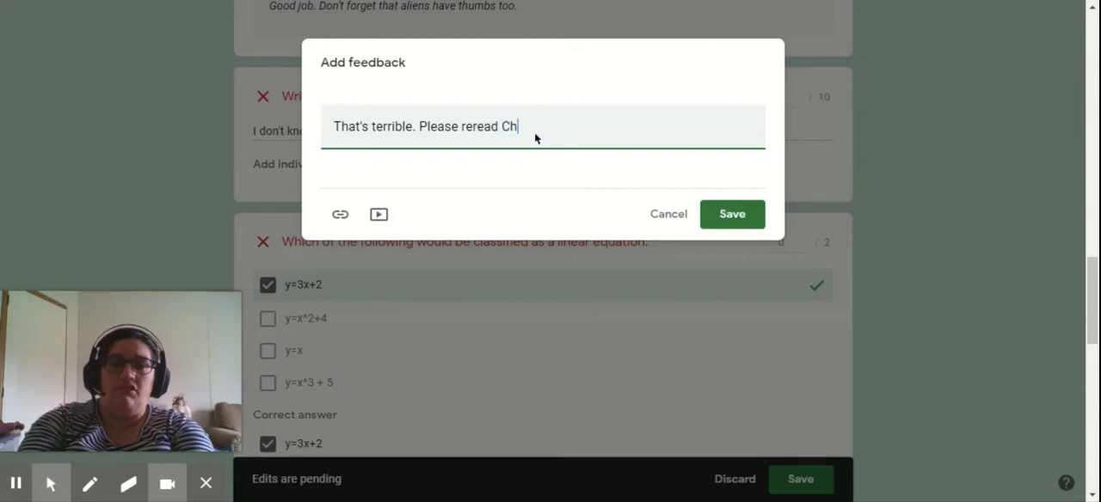
pyautogui.write('atper 2 in ')
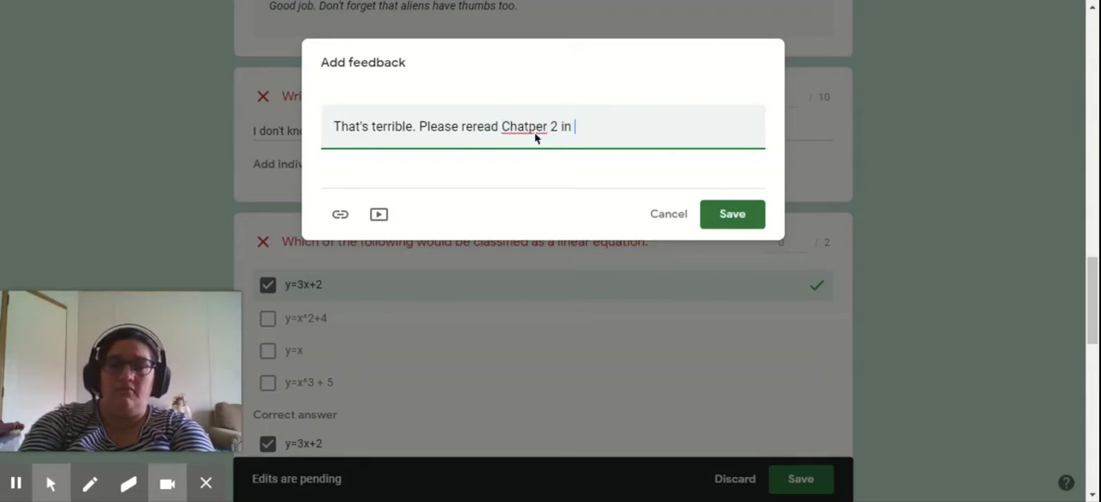
pyautogui.write('your textbook.')
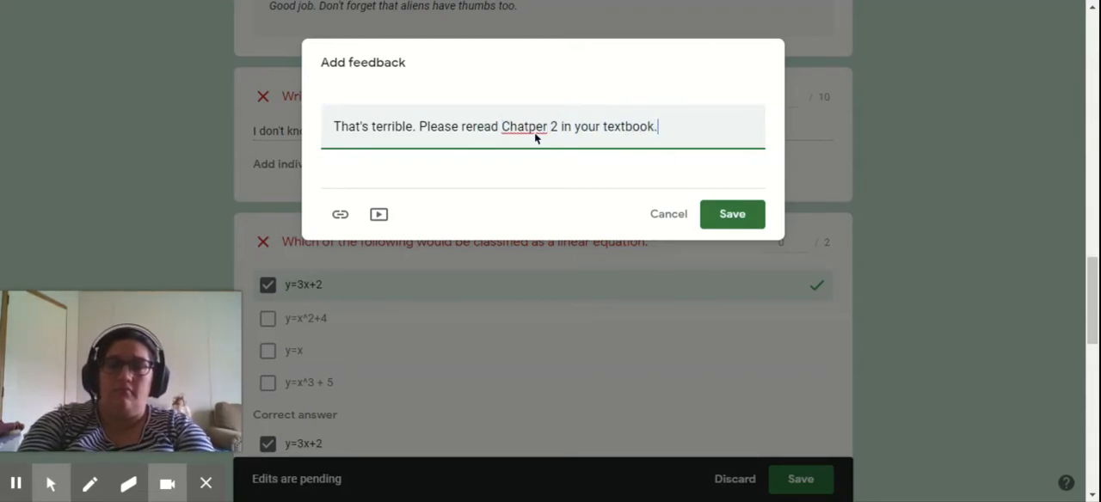
pyautogui.press('BackSpace')
pyautogui.write('t')
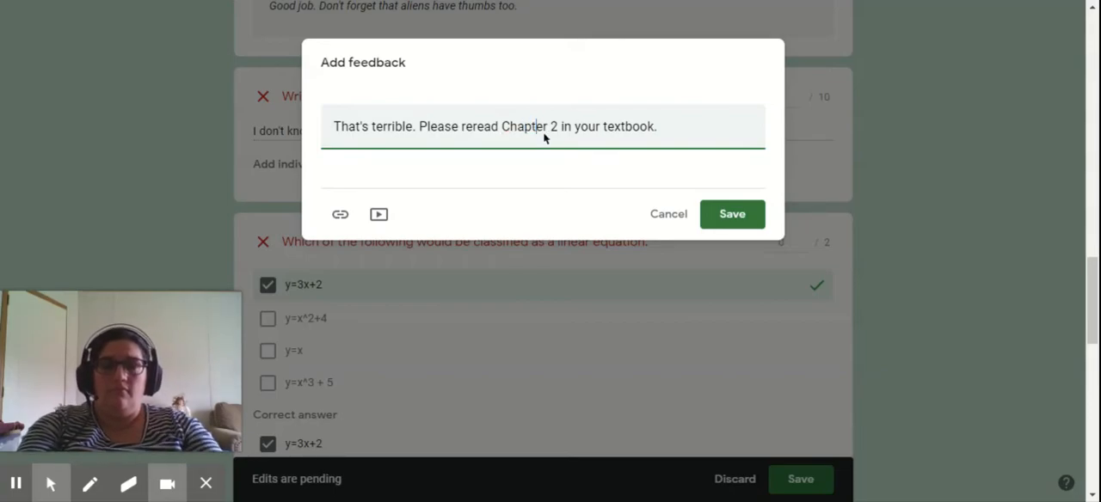
pyautogui.click(732, 214)
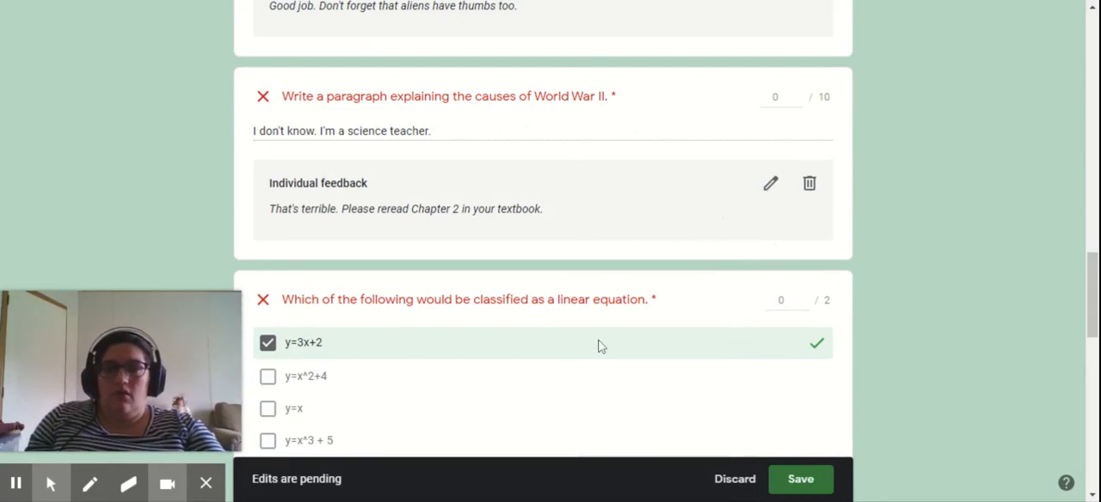
# - Give the linear equation question partial credit with a score of 1 out of 2 points
pyautogui.scroll(-3, 597, 344)
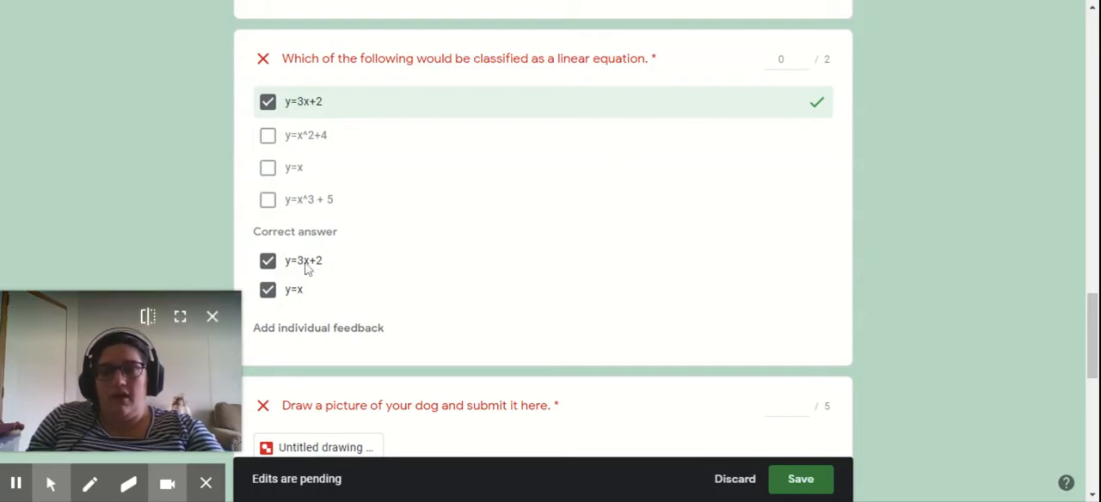
pyautogui.click(785, 60)
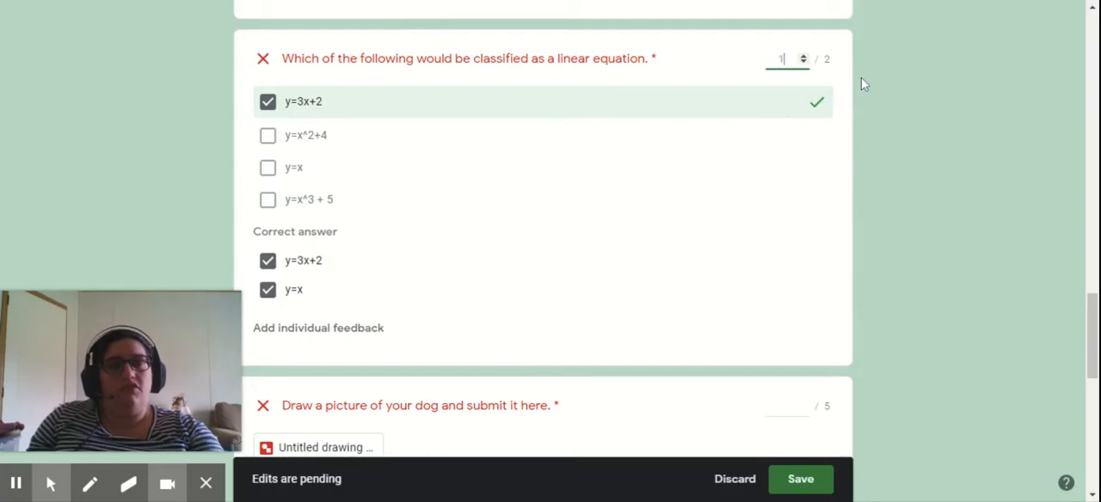
pyautogui.click(804, 56)
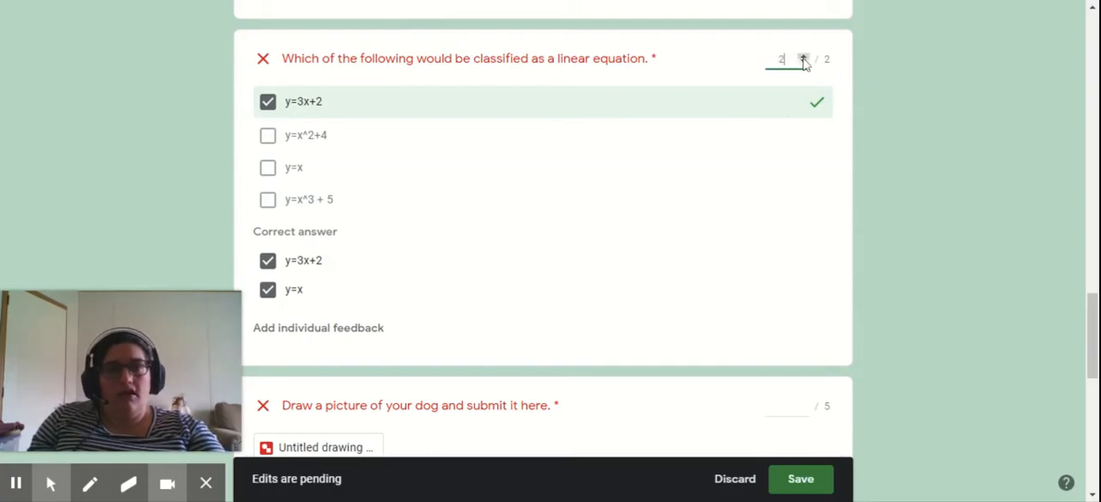
pyautogui.click(804, 63)
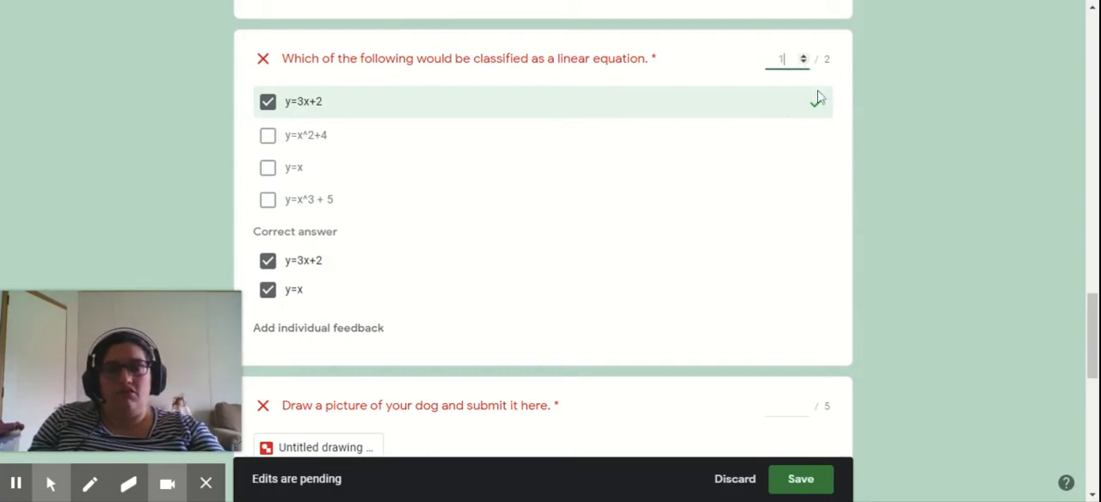
# - Open the submitted dog drawing and give that question a score of 5
pyautogui.scroll(-3, 670, 284)
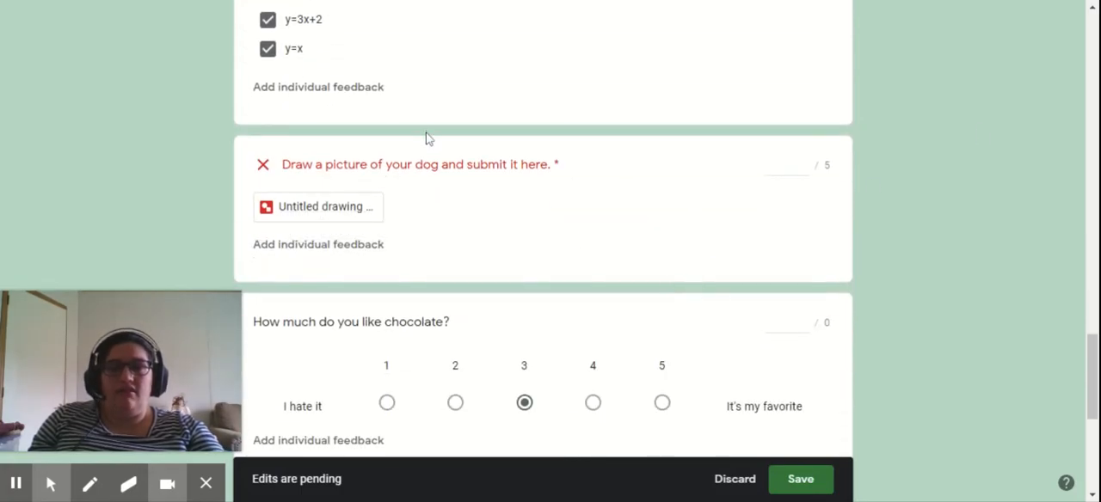
pyautogui.click(280, 213)
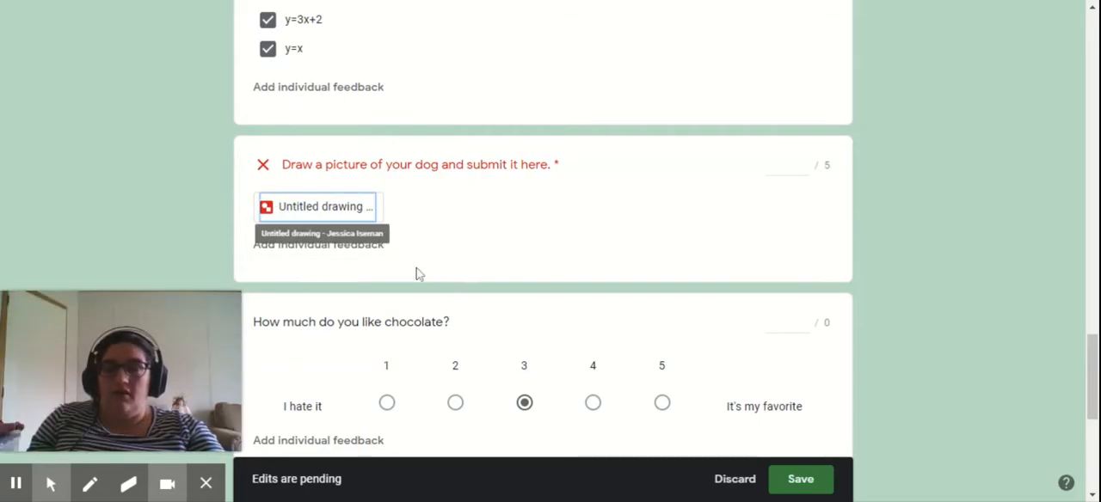
pyautogui.click(783, 164)
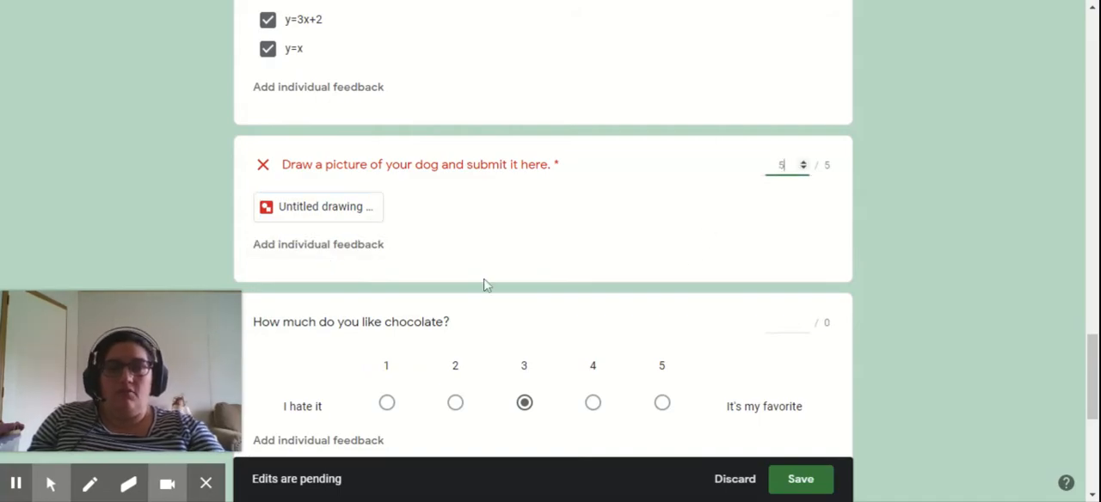
# - Add individual feedback to the dog drawing question reading "Great job. I love your dog."
pyautogui.click(359, 250)
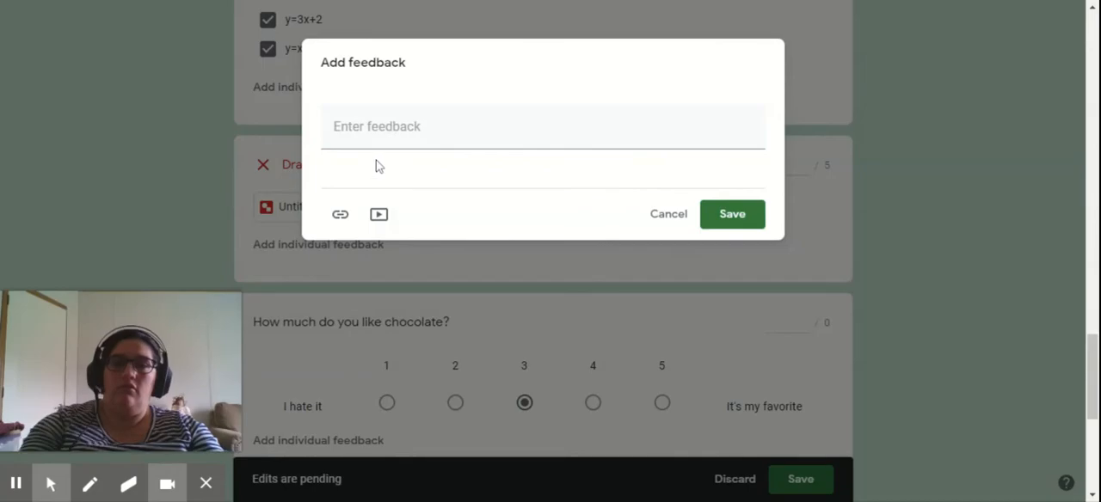
pyautogui.write('Great job')
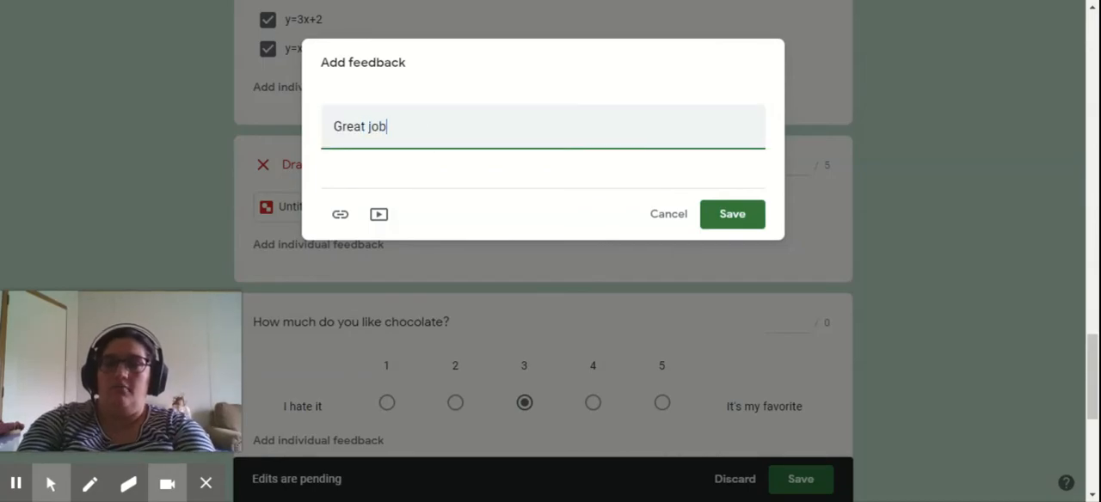
pyautogui.write('. I love your ')
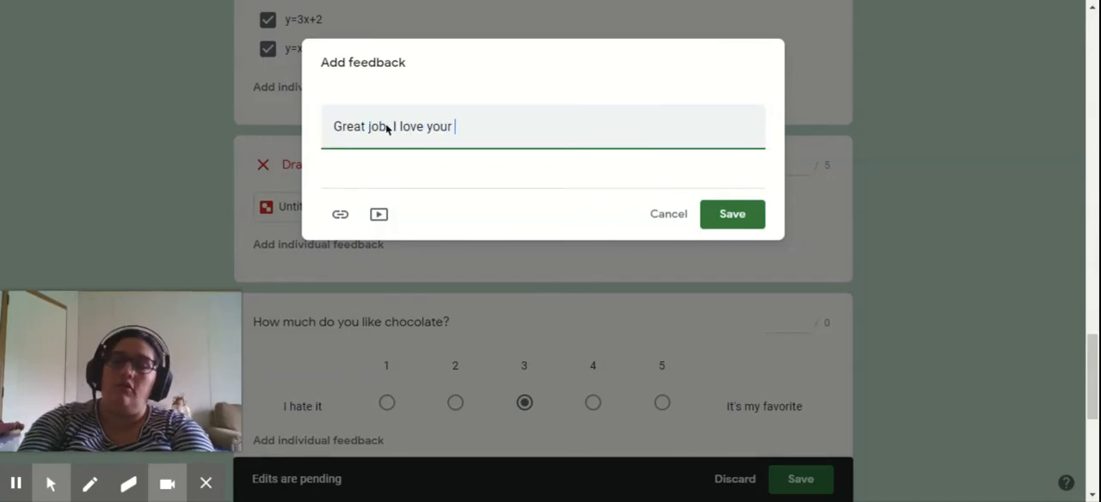
pyautogui.write('dog.')
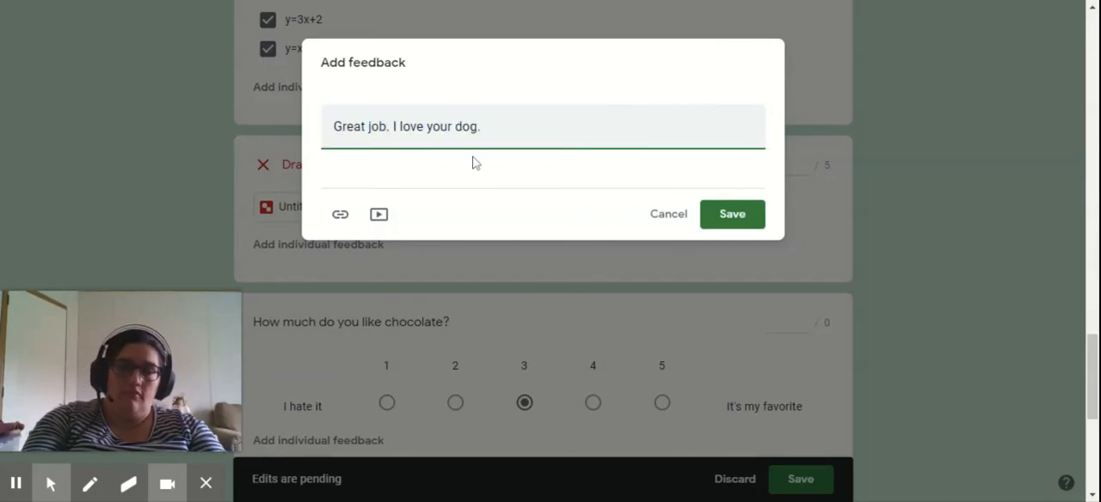
pyautogui.click(733, 215)
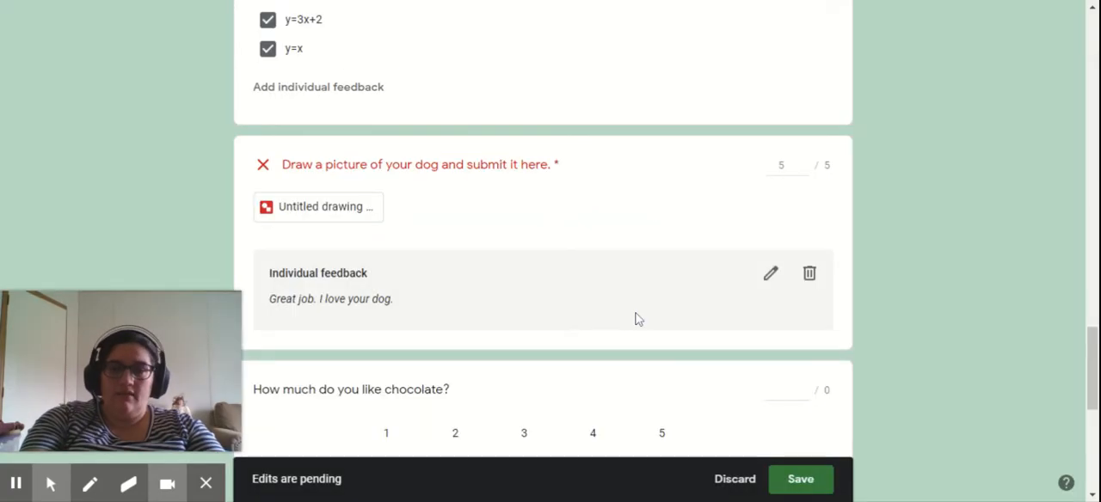
# - Score the chocolate question 0 and add individual feedback to it reading "I hate chocolate."
pyautogui.scroll(-2, 634, 315)
pyautogui.scroll(-2, 645, 320)
pyautogui.click(785, 69)
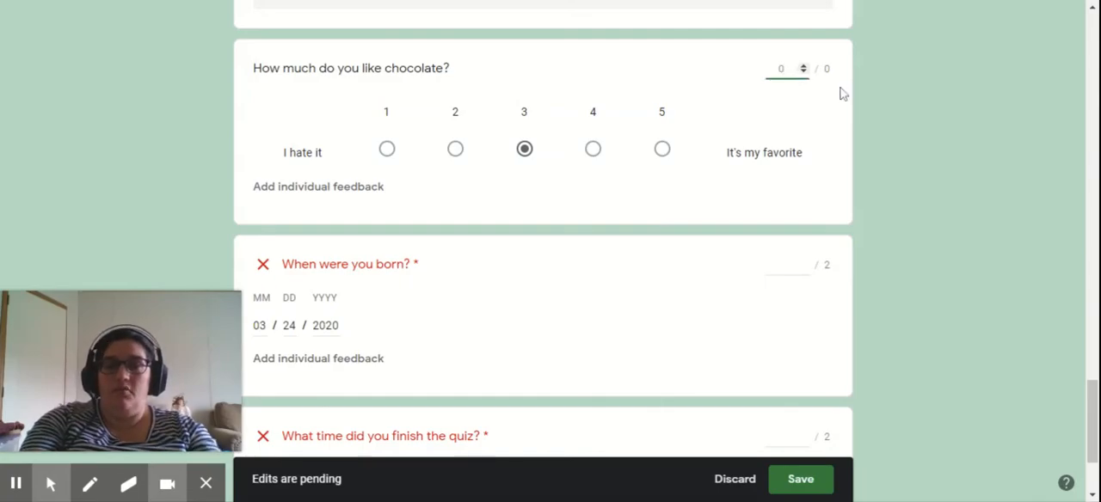
pyautogui.click(363, 186)
pyautogui.write('I hate chocolate.')
pyautogui.click(732, 214)
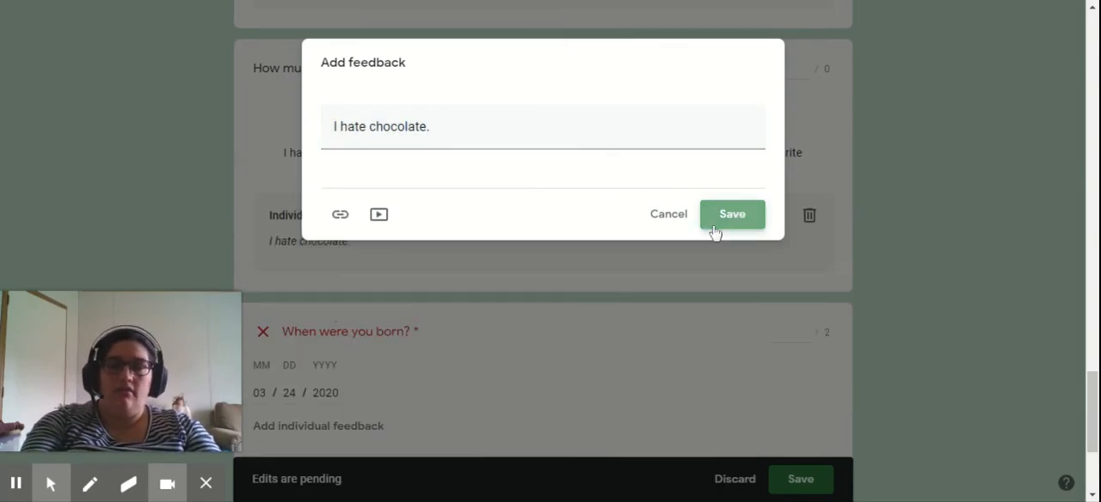
# - Add individual feedback reading "Wow yesterday?" to the "When were you born?" question and give it a score of 1
pyautogui.scroll(-2, 550, 383)
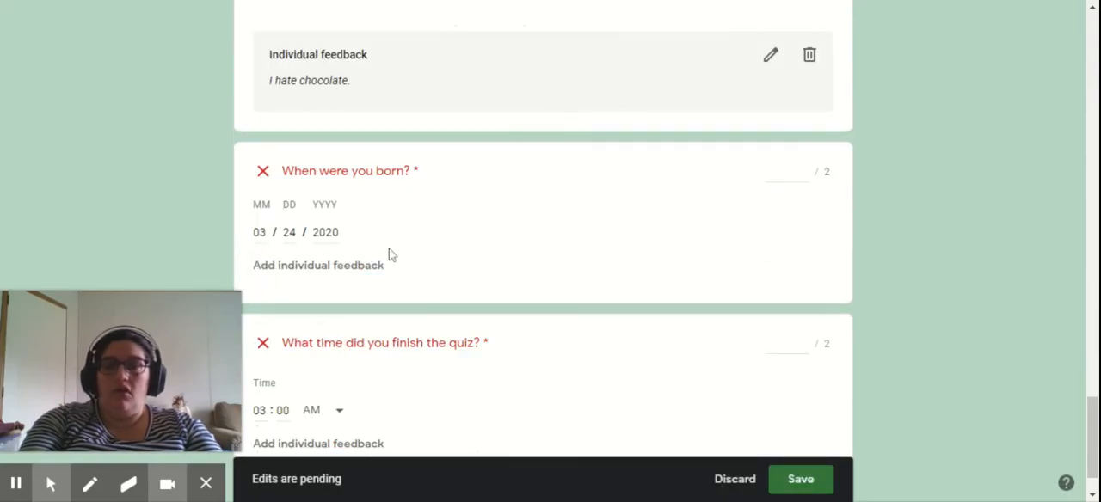
pyautogui.click(371, 268)
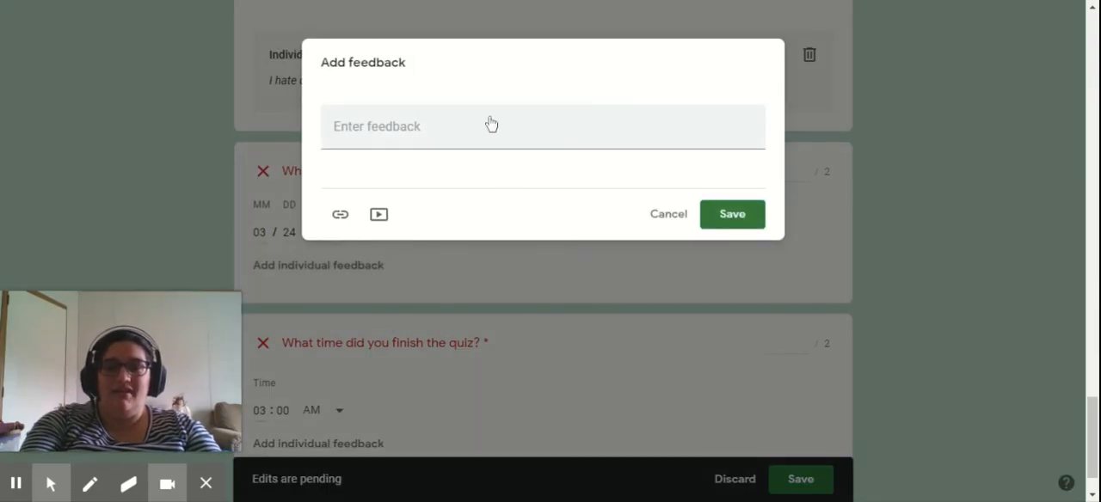
pyautogui.click(378, 127)
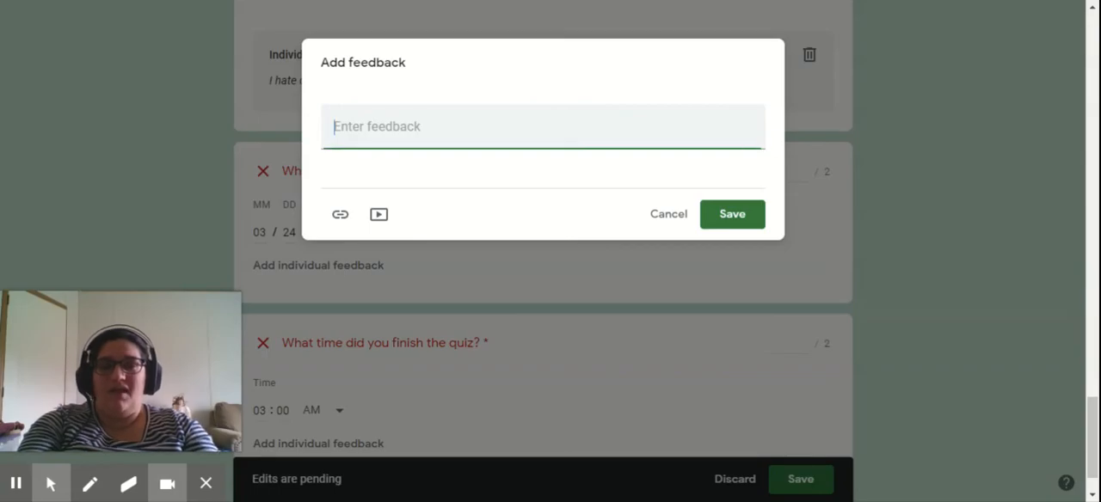
pyautogui.write('Wow yesterday')
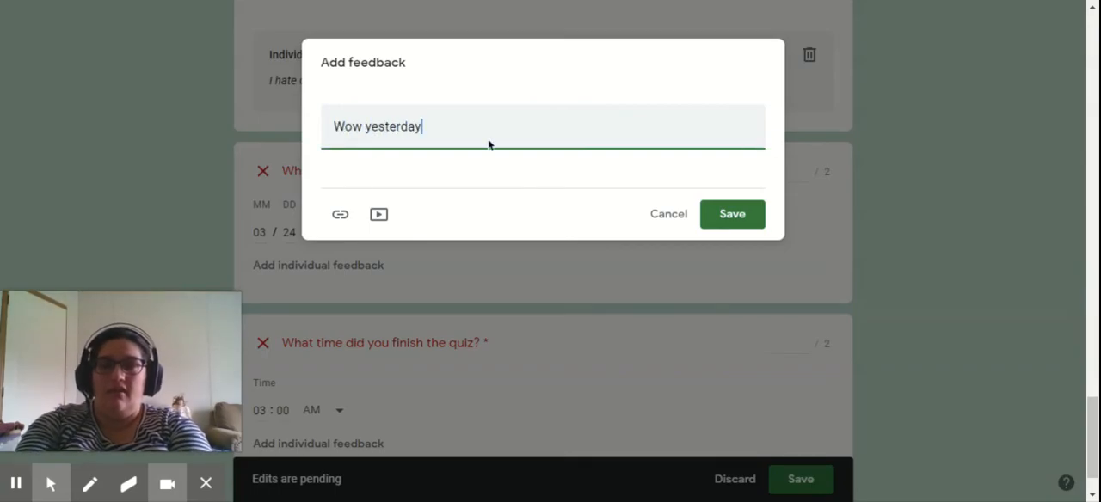
pyautogui.click(740, 215)
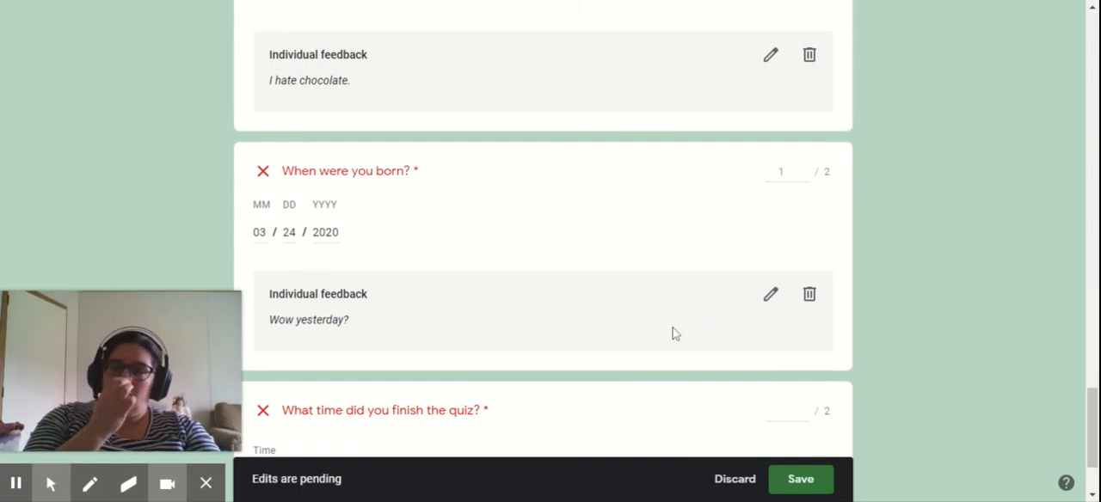
# - Score the quiz finish time question 1 with the feedback "You should get some sleep." and save all pending grading edits
pyautogui.scroll(-2, 667, 353)
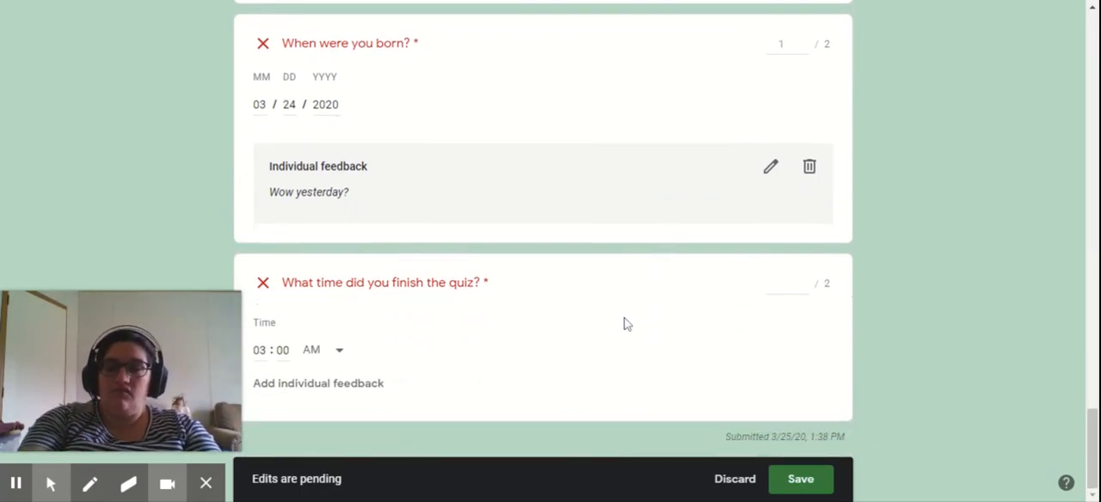
pyautogui.click(781, 283)
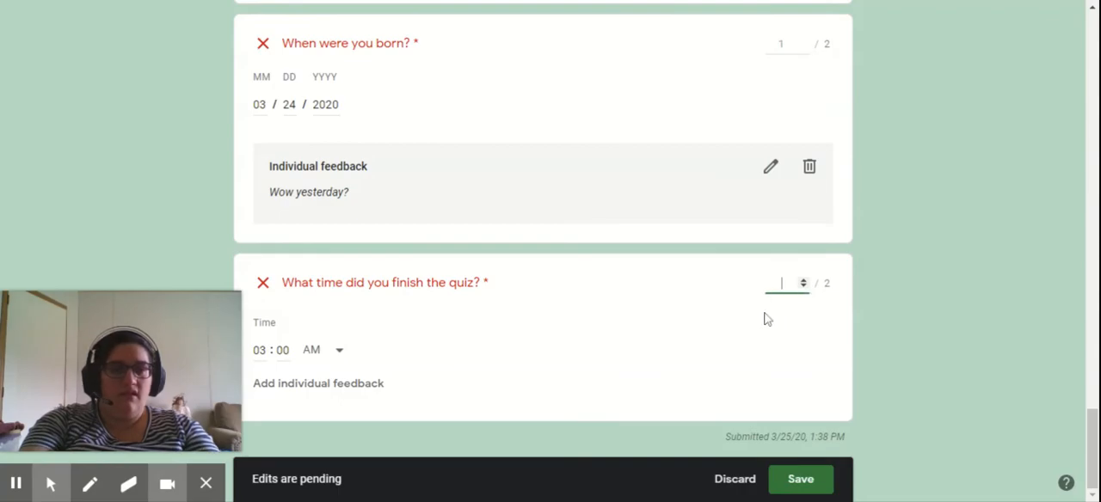
pyautogui.click(331, 384)
pyautogui.write('You shoudld get some sleep')
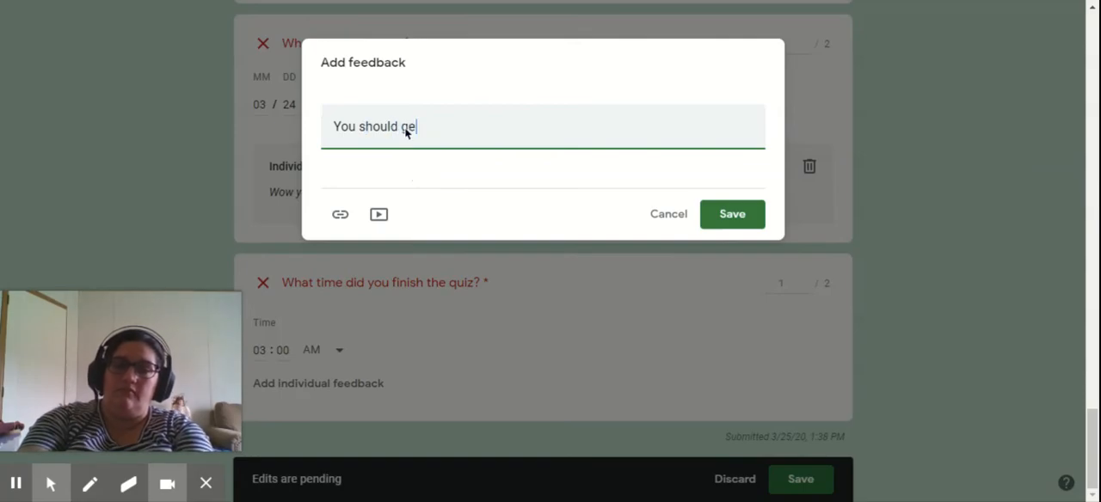
pyautogui.click(732, 215)
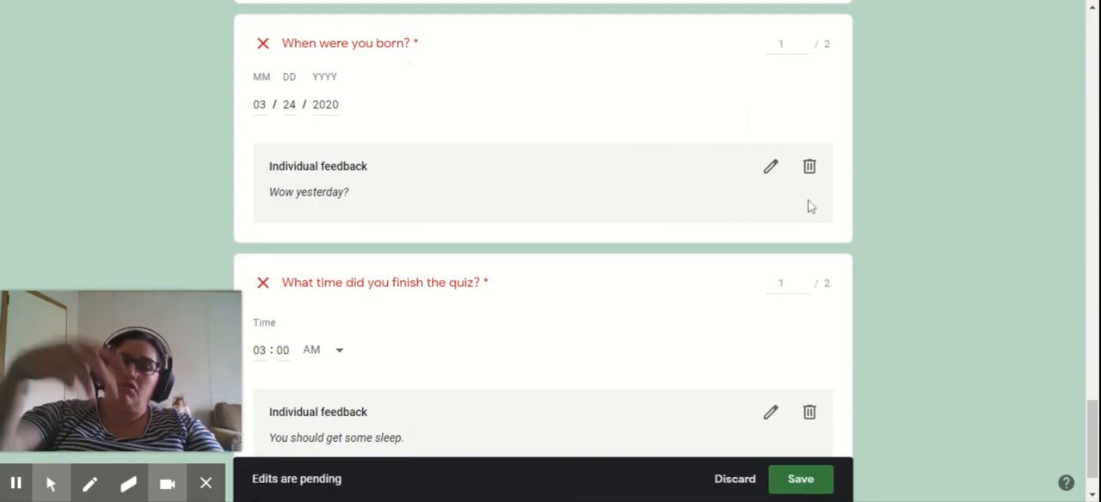
pyautogui.scroll(-1, 808, 246)
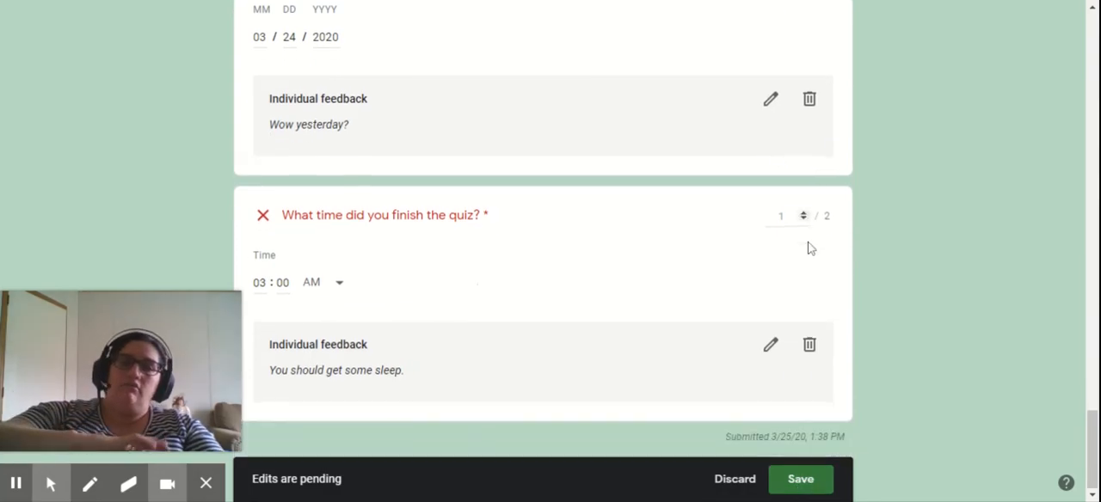
pyautogui.click(800, 482)
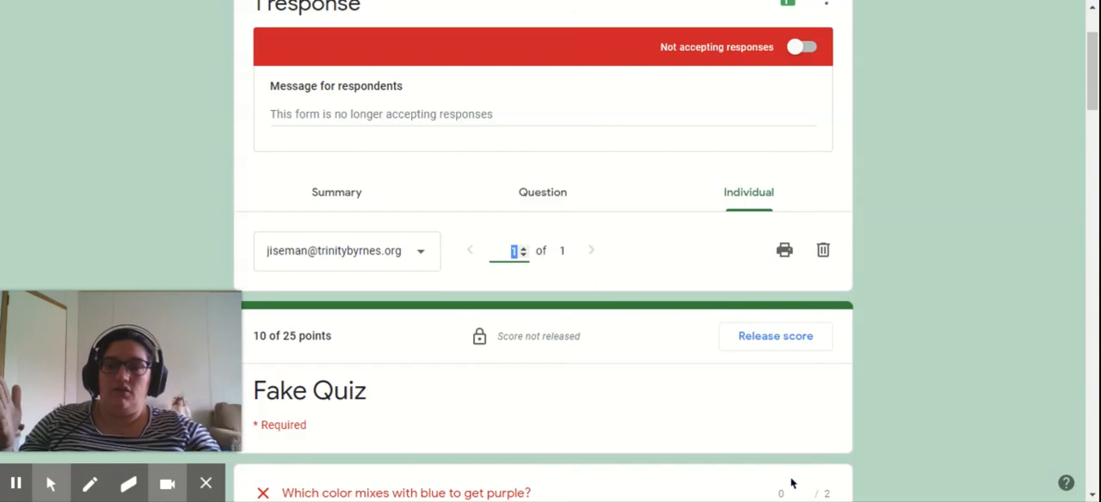
# - Release the score to all respondents by email with a message beginning "Your scores are"
pyautogui.click(772, 345)
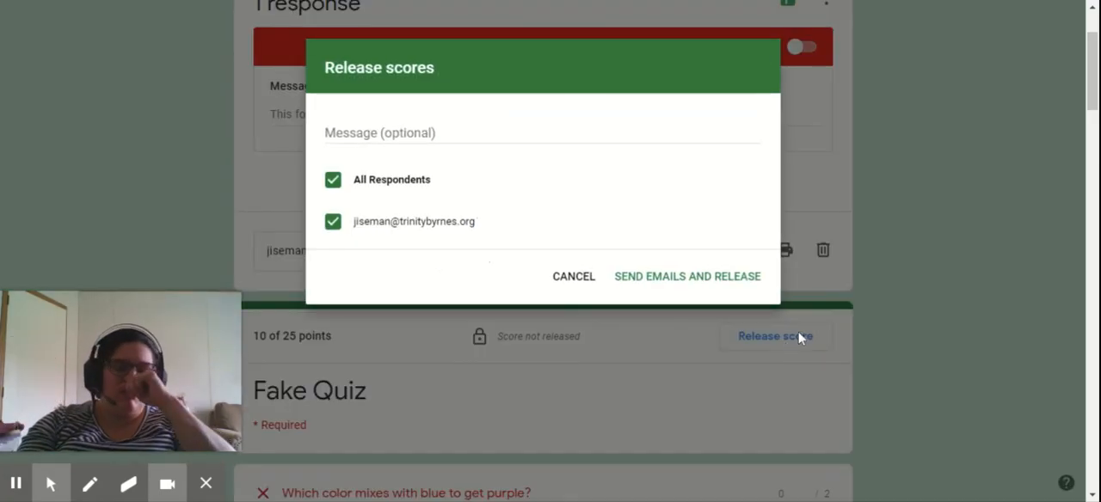
pyautogui.click(394, 122)
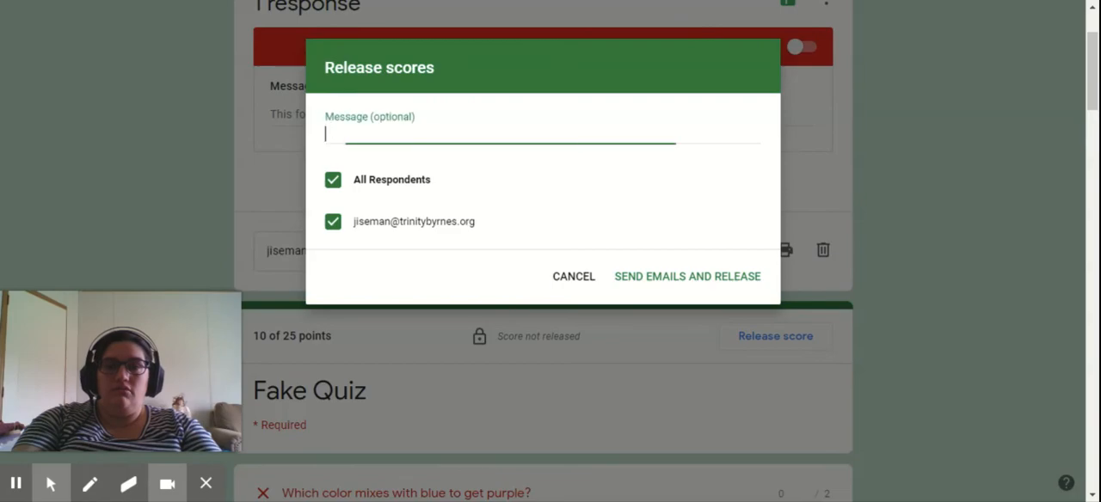
pyautogui.write('Your')
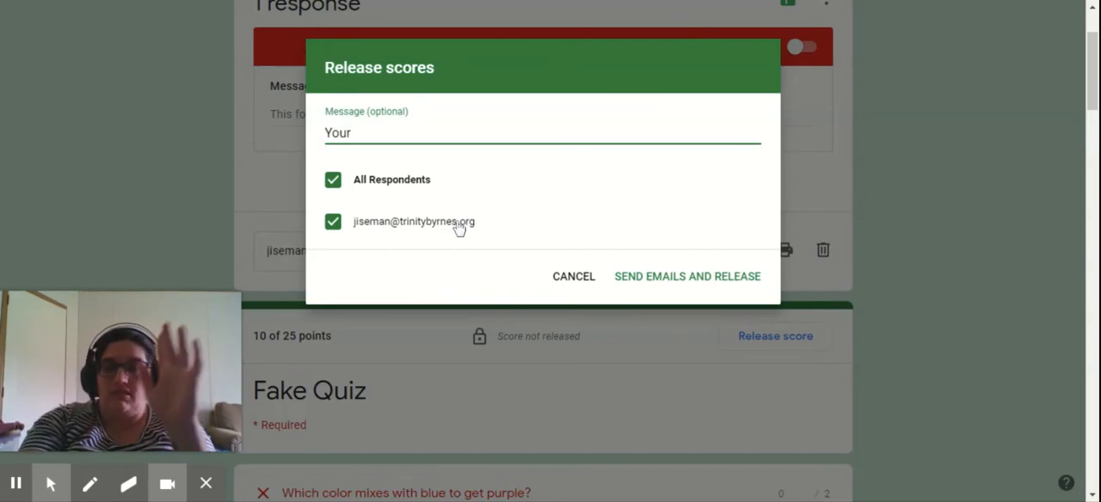
pyautogui.write(' scores are ready.')
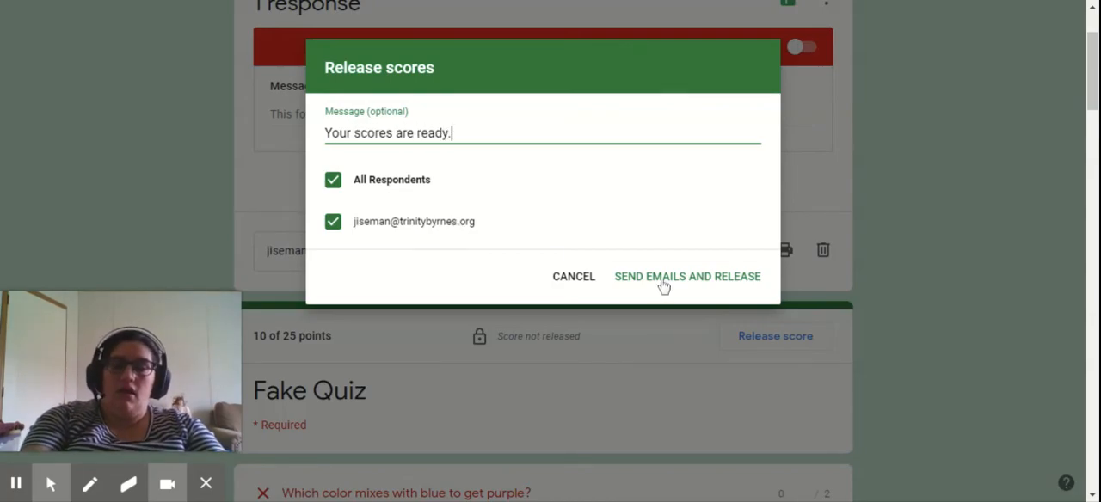
pyautogui.click(662, 284)
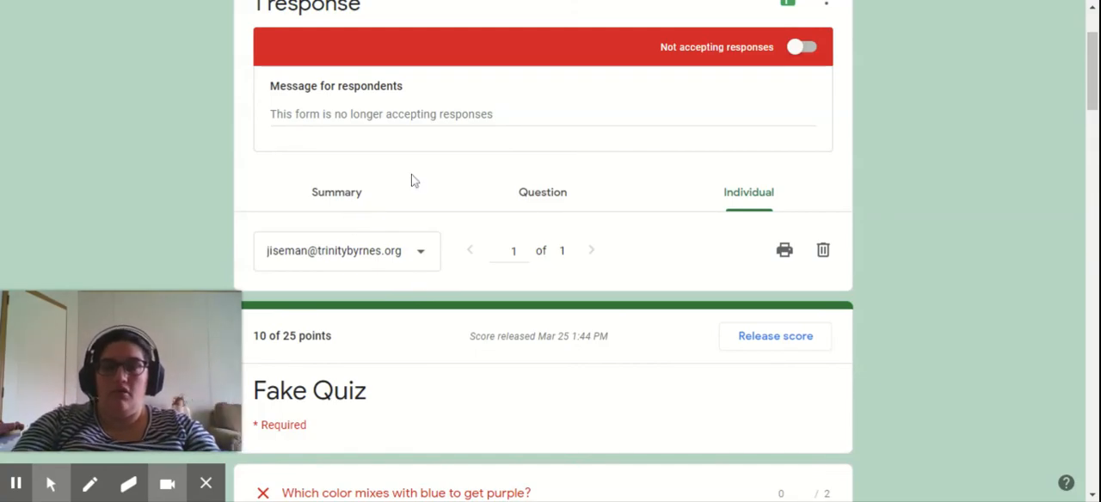
# - Review the response summary, including the score insights, frequently missed questions, released scores and answer charts
pyautogui.click(356, 198)
pyautogui.scroll(-4, 711, 277)
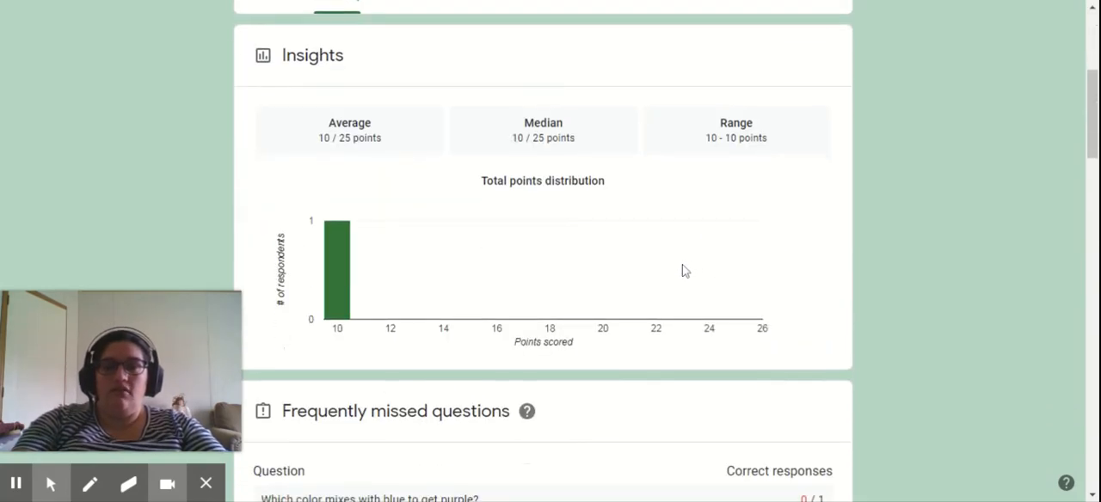
pyautogui.scroll(2, 542, 247)
pyautogui.scroll(-7, 574, 272)
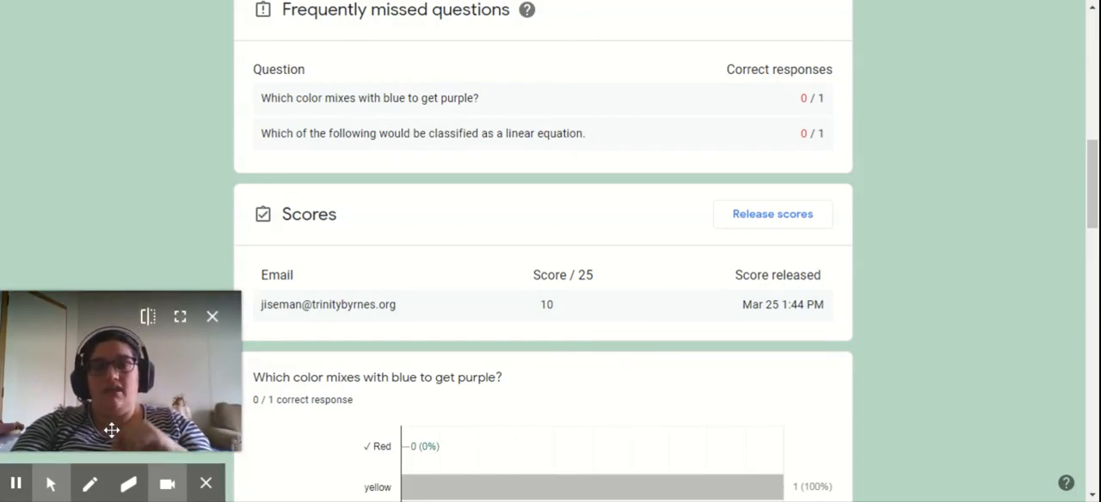
pyautogui.scroll(-1, 390, 323)
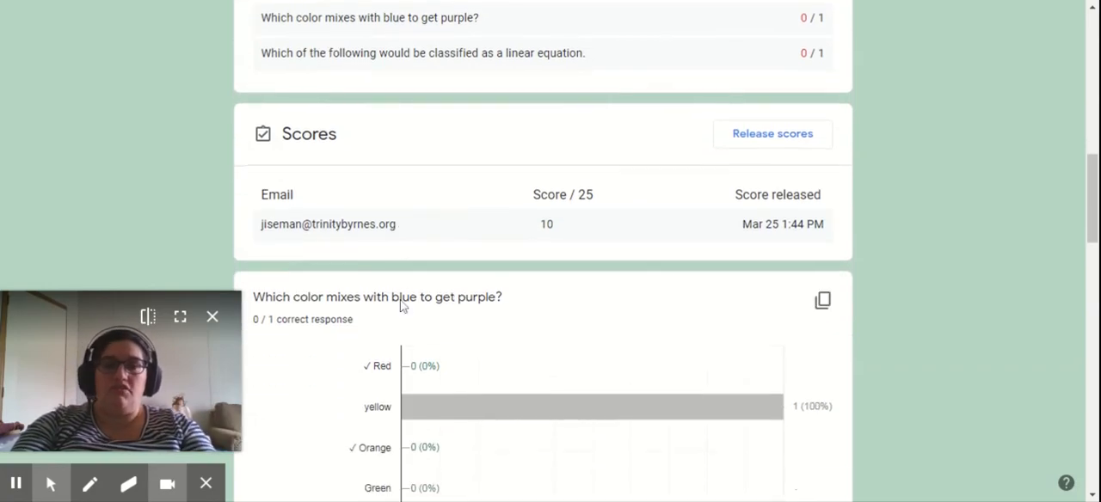